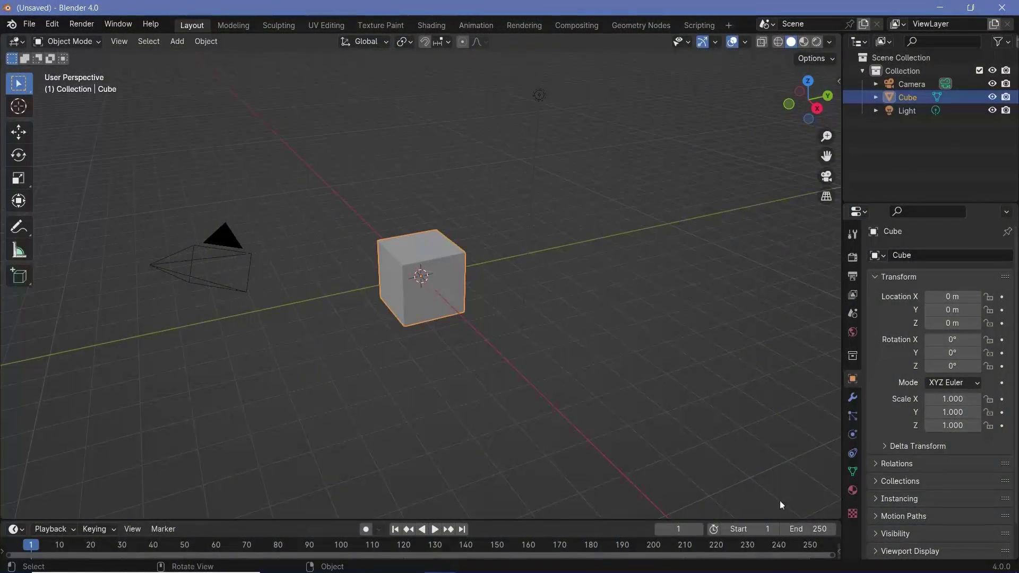
Step: Split the 3D view and turn the lower area into a Geometry Node Editor
{"action": "left_click_drag", "start_coordinate": [837, 514], "coordinate": [775, 315]}
{"action": "left_click", "coordinate": [15, 323]}
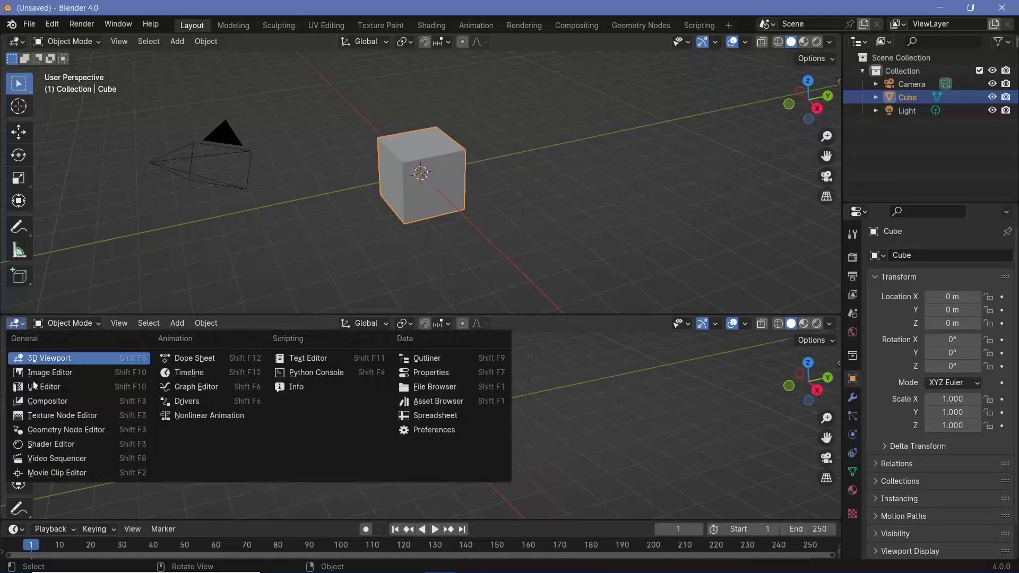
{"action": "left_click", "coordinate": [53, 430]}
Step: Create a new Geometry Nodes group for the cube and delete its Group Input node
{"action": "left_click", "coordinate": [422, 323]}
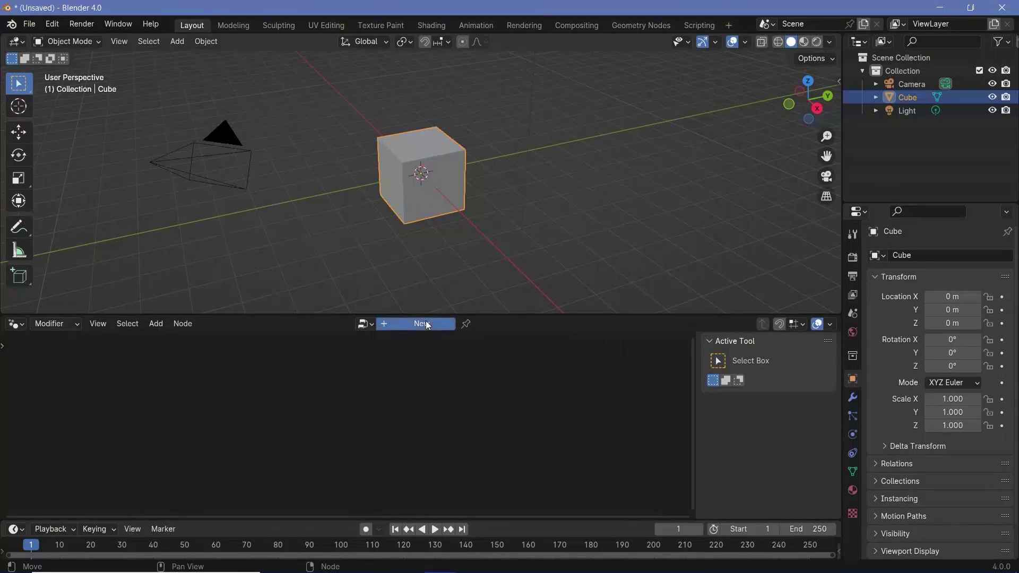
{"action": "scroll", "coordinate": [420, 452], "scroll_direction": "up", "scroll_amount": 5}
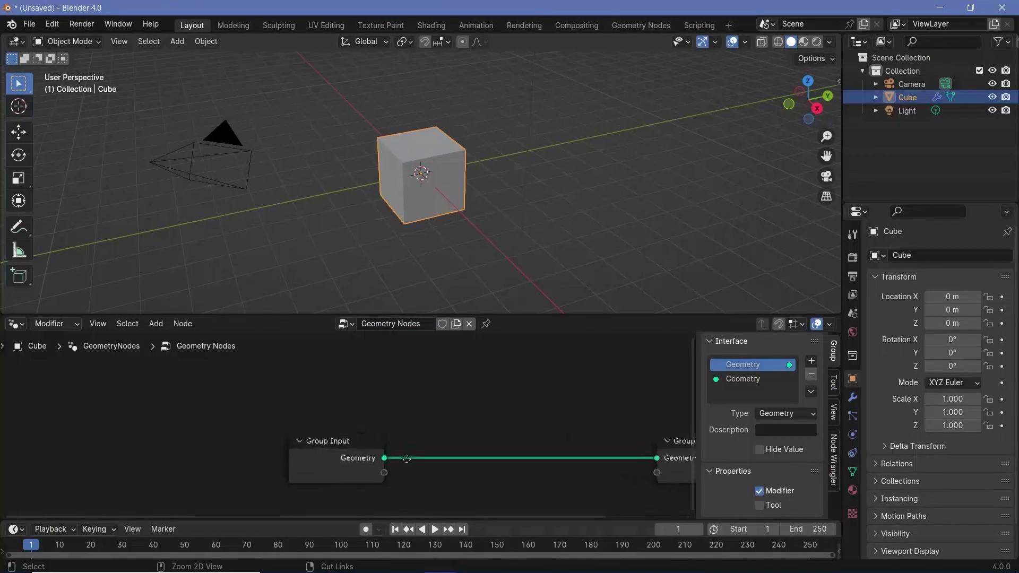
{"action": "left_click", "coordinate": [228, 423]}
{"action": "key", "text": "x"}
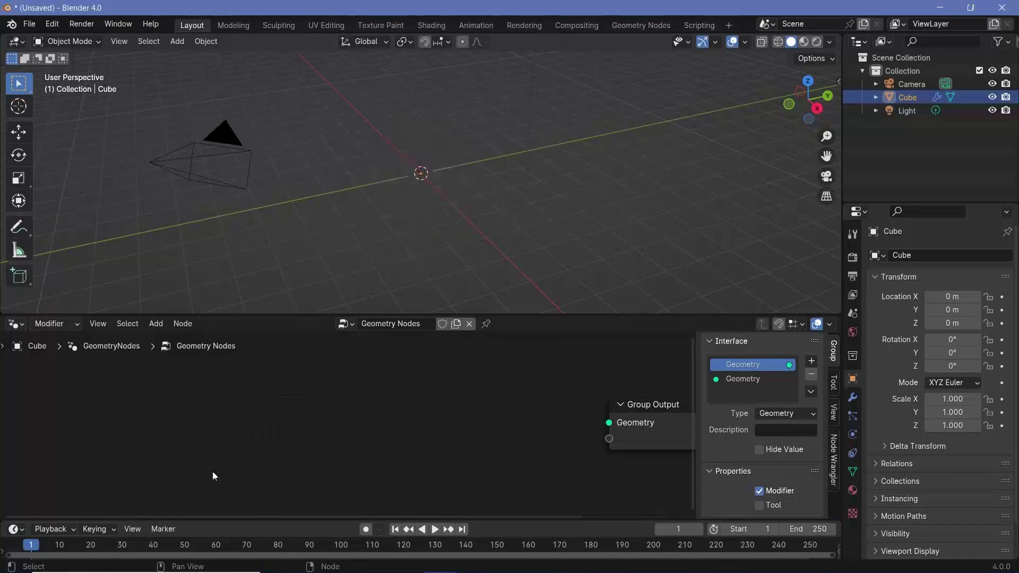
{"action": "middle_click_drag", "start_coordinate": [386, 212], "coordinate": [466, 172]}
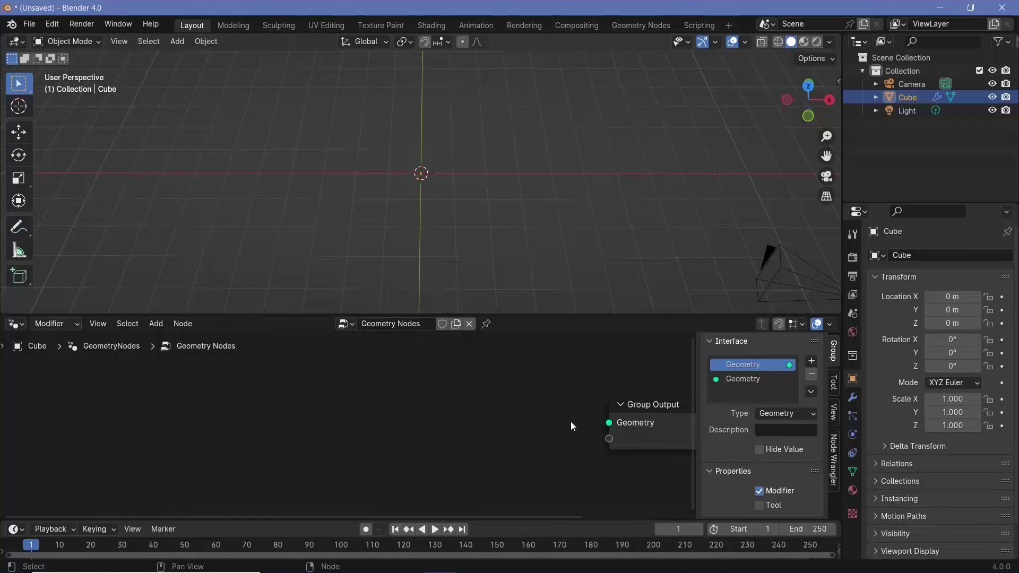
{"action": "middle_click_drag", "start_coordinate": [509, 423], "coordinate": [345, 380]}
Step: Add a Mesh Circle node with N-Gon fill and connect it to Group Output
{"action": "key", "text": "shift+a"}
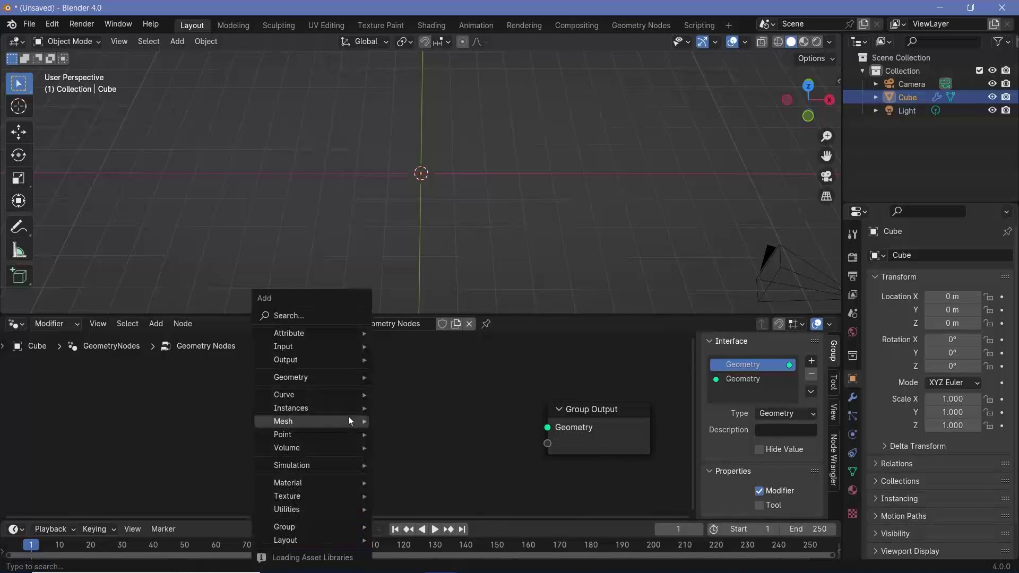
{"action": "type", "text": "mesh ci"}
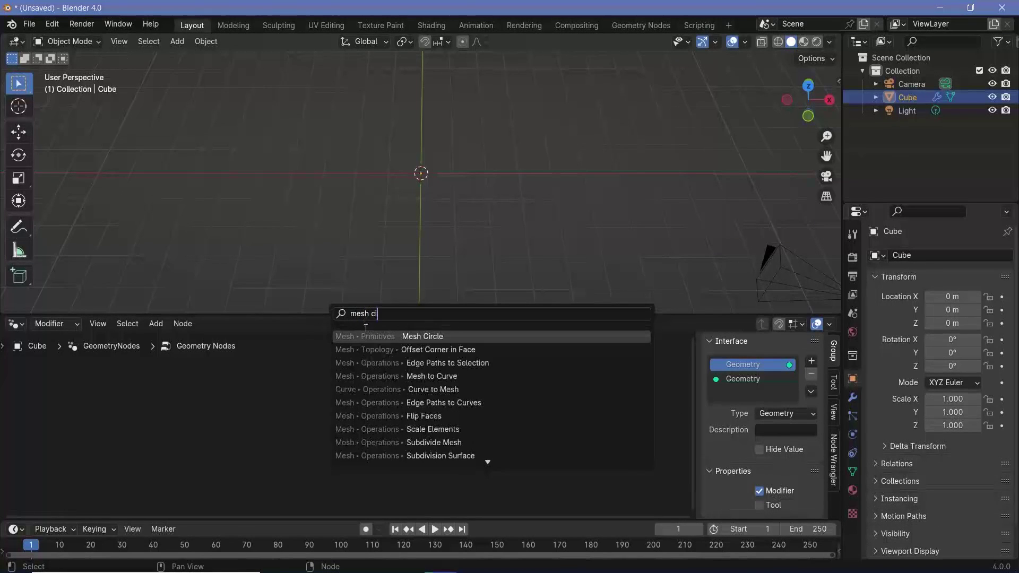
{"action": "left_click", "coordinate": [379, 338]}
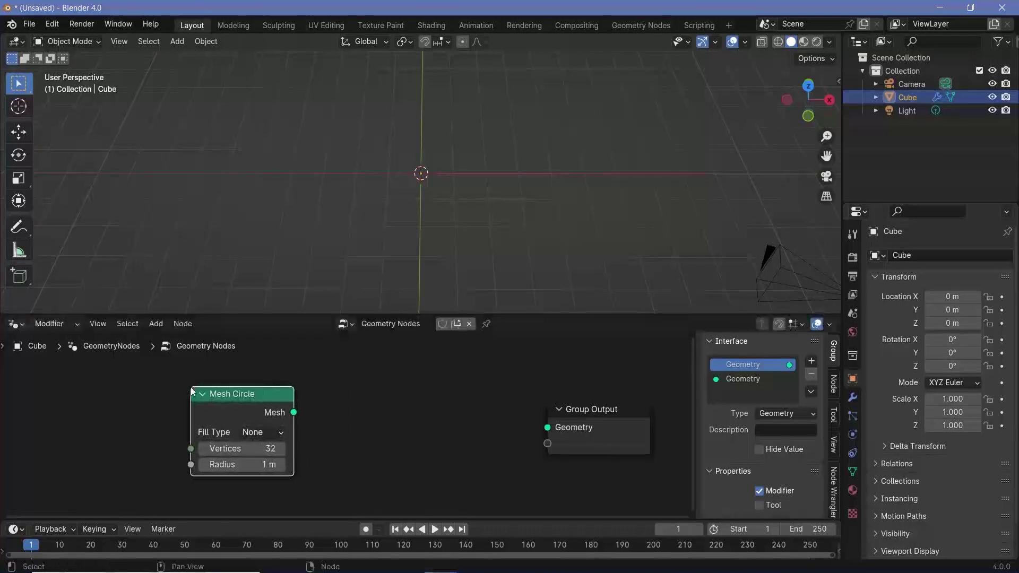
{"action": "left_click", "coordinate": [257, 432]}
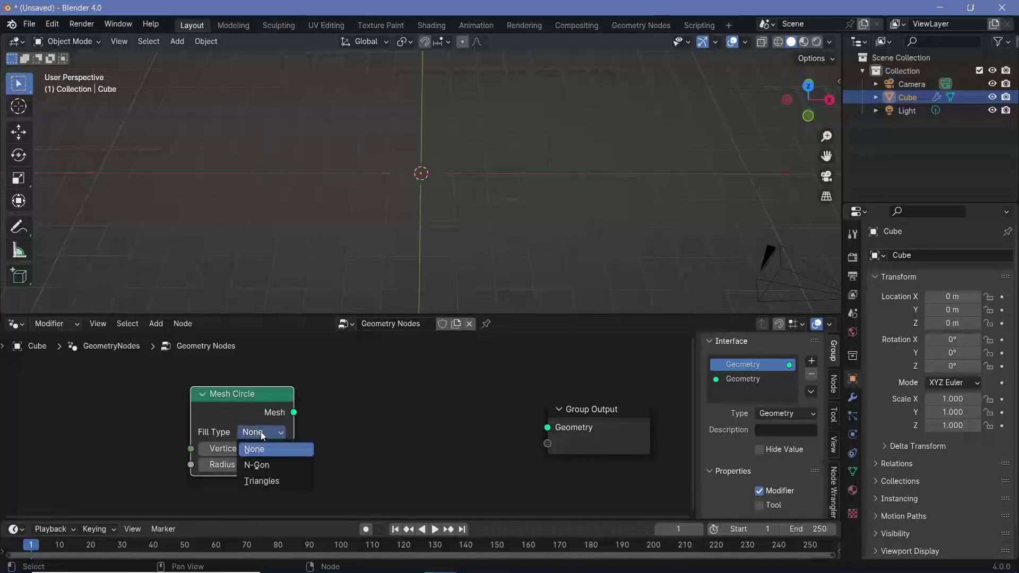
{"action": "left_click", "coordinate": [276, 469]}
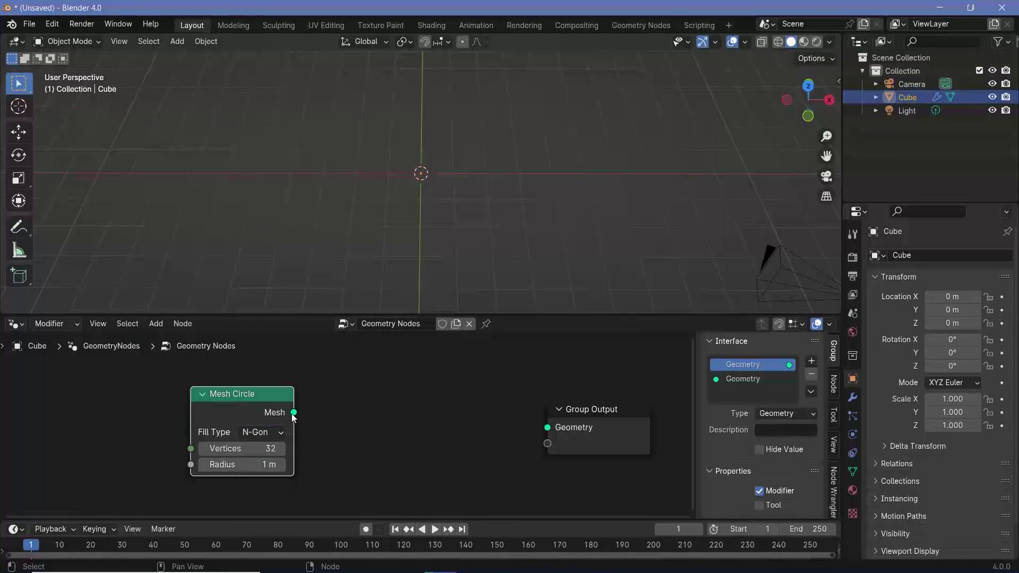
{"action": "left_click_drag", "start_coordinate": [293, 413], "coordinate": [562, 430]}
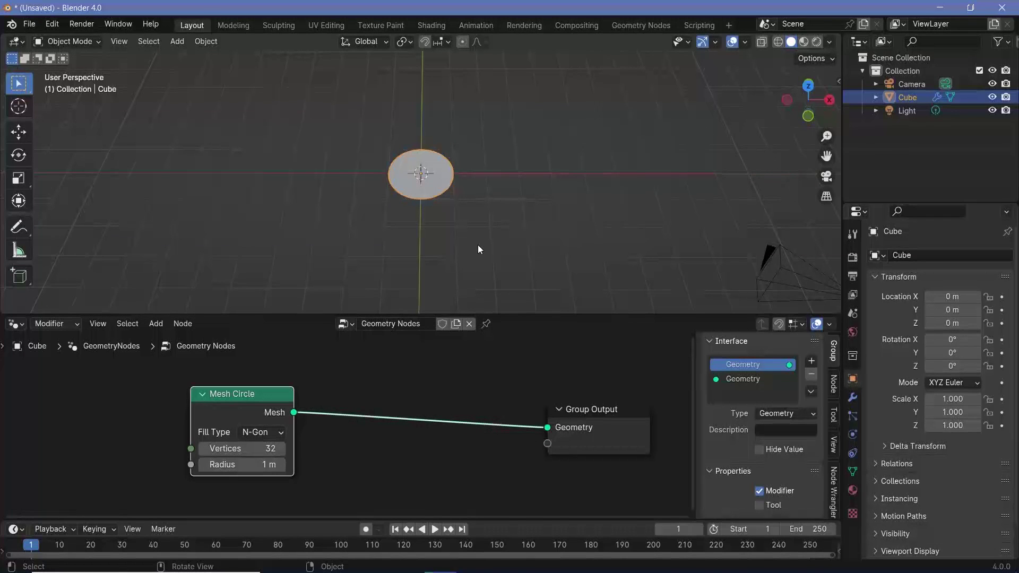
Step: In top view, reduce the circle's vertices from 32 to 8 for an octagon
{"action": "key", "text": "KP_7"}
{"action": "middle_click_drag", "start_coordinate": [478, 246], "coordinate": [444, 141], "text": "ctrl"}
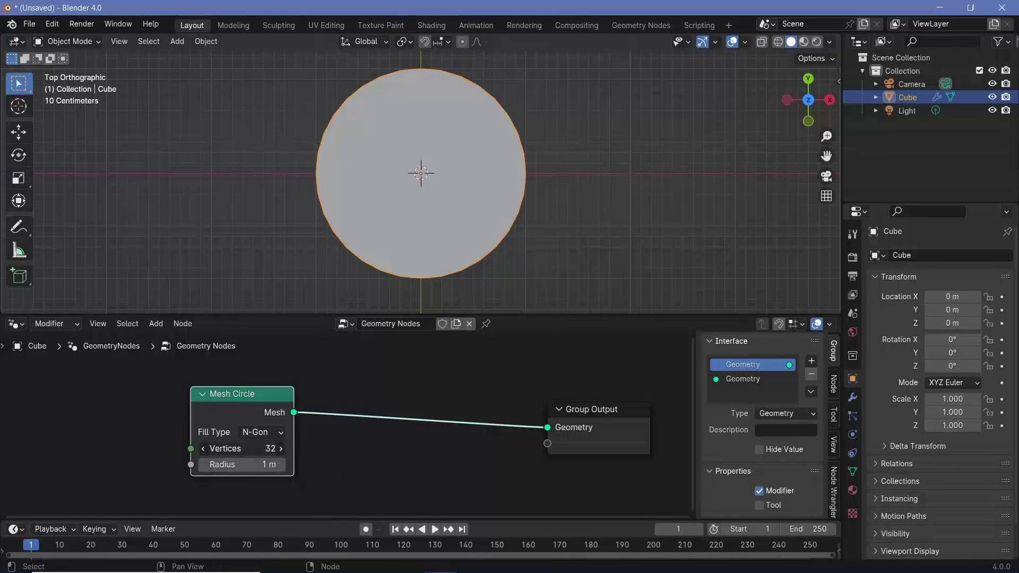
{"action": "left_click_drag", "start_coordinate": [229, 448], "coordinate": [199, 448]}
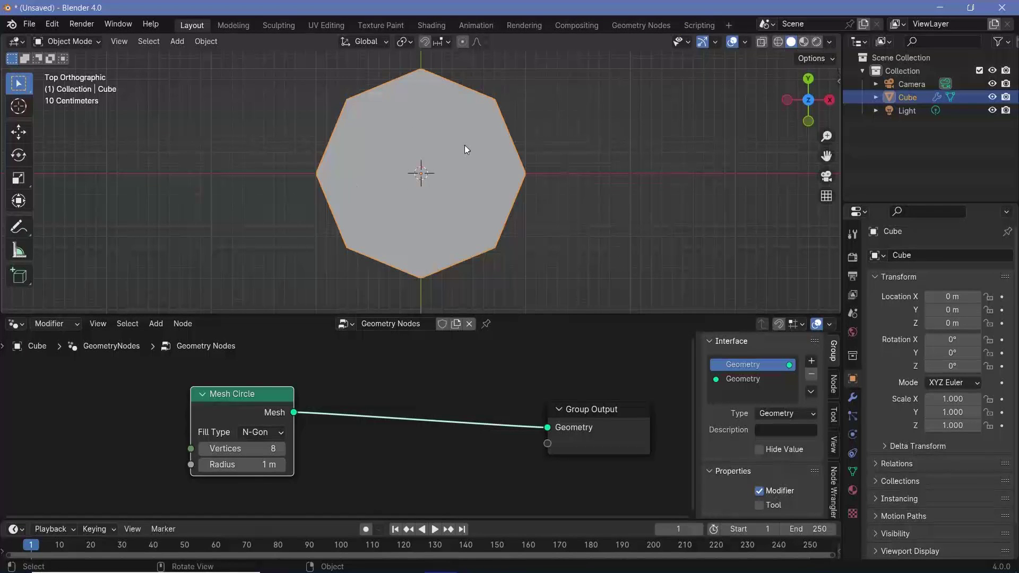
{"action": "left_click_drag", "start_coordinate": [234, 420], "coordinate": [128, 436]}
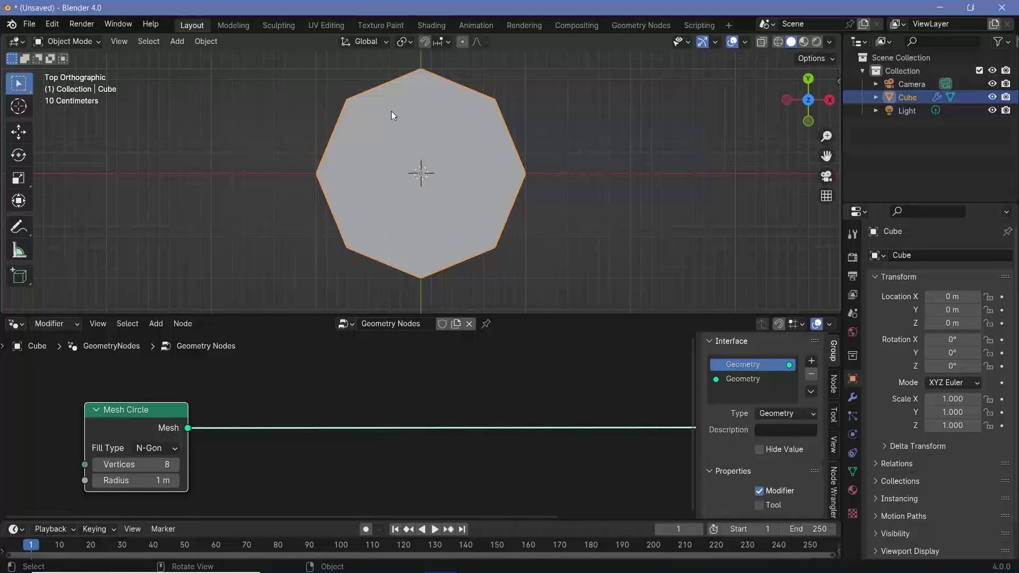
Step: Insert a Subdivide Mesh node on the link between Mesh Circle and Group Output
{"action": "key", "text": "shift+a"}
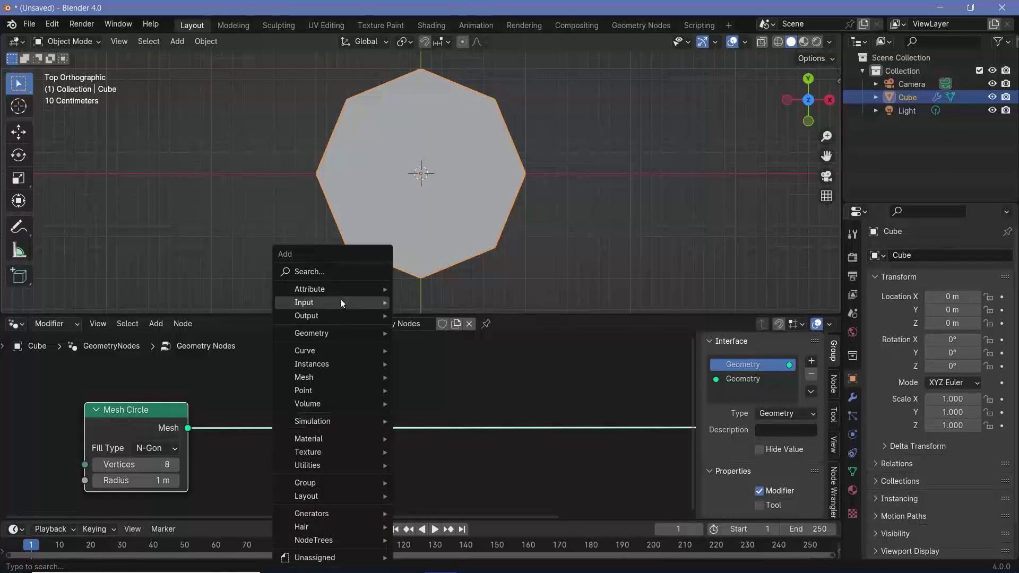
{"action": "left_click", "coordinate": [339, 272]}
{"action": "type", "text": "subdi"}
{"action": "left_click", "coordinate": [423, 297]}
{"action": "left_click", "coordinate": [313, 417]}
{"action": "left_click_drag", "start_coordinate": [351, 430], "coordinate": [258, 422]}
Step: Switch to wireframe shading and settle the subdivision level at 2
{"action": "left_click", "coordinate": [311, 468]}
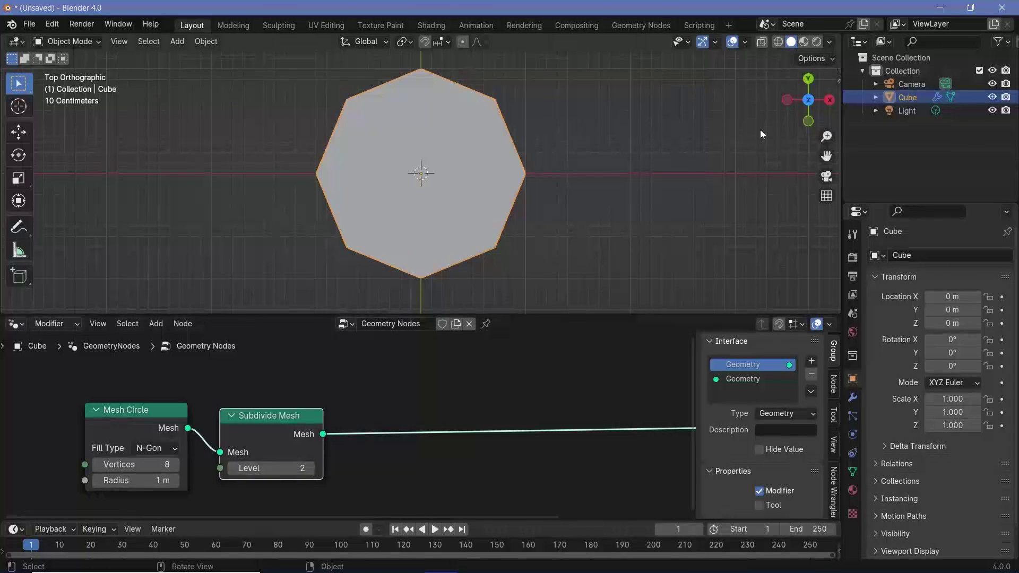
{"action": "left_click", "coordinate": [777, 41]}
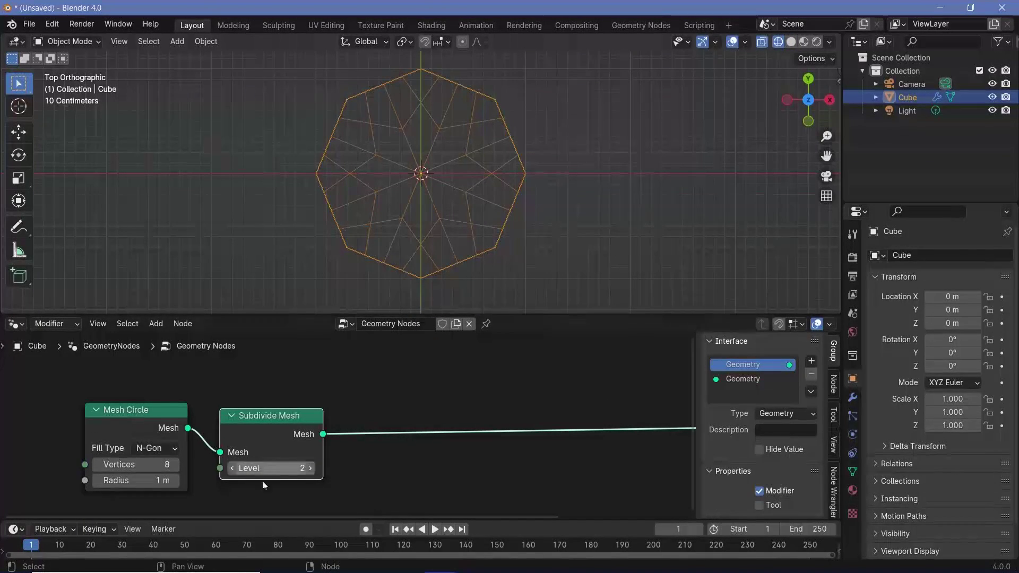
{"action": "left_click", "coordinate": [307, 470]}
{"action": "left_click_drag", "start_coordinate": [288, 473], "coordinate": [313, 473]}
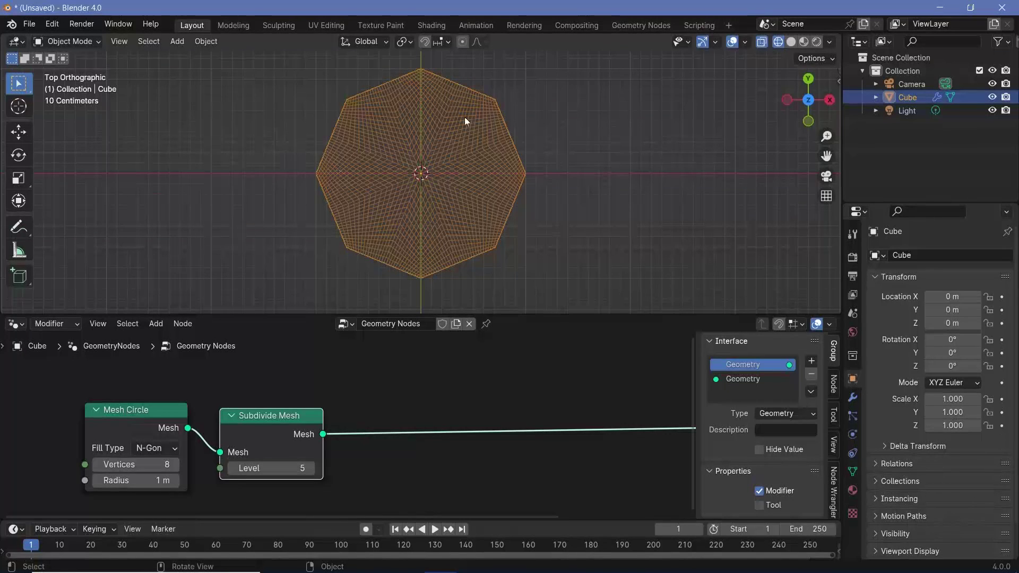
{"action": "left_click", "coordinate": [276, 470]}
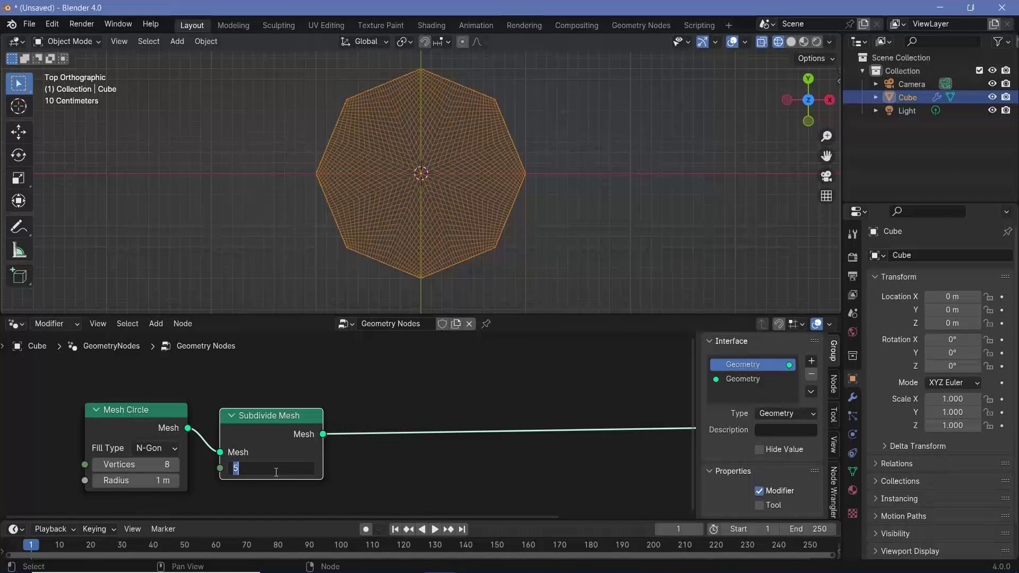
{"action": "type", "text": "2"}
{"action": "key", "text": "Return"}
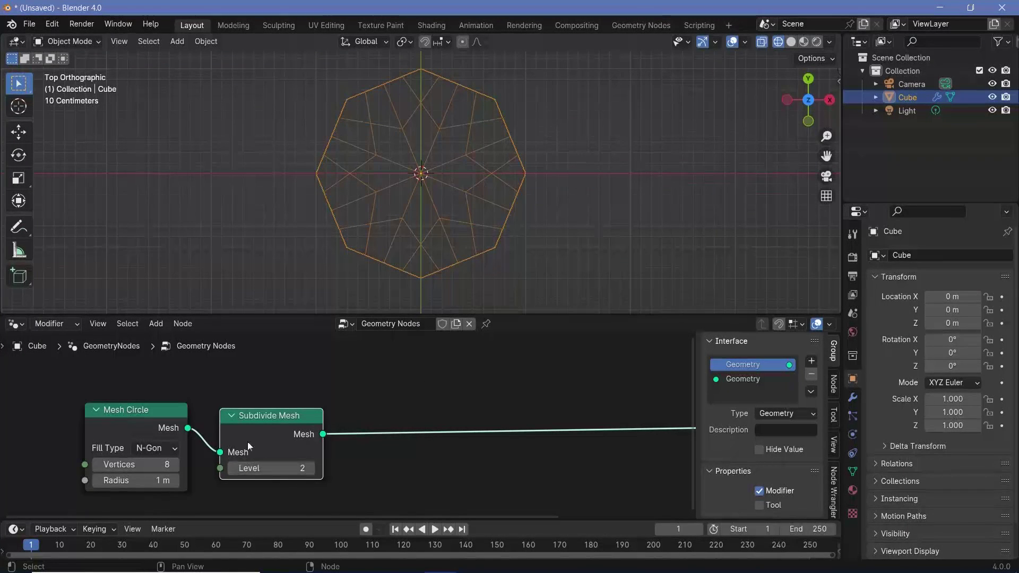
{"action": "left_click_drag", "start_coordinate": [120, 426], "coordinate": [65, 426]}
{"action": "left_click_drag", "start_coordinate": [243, 428], "coordinate": [172, 417]}
{"action": "middle_click_drag", "start_coordinate": [530, 396], "coordinate": [402, 394]}
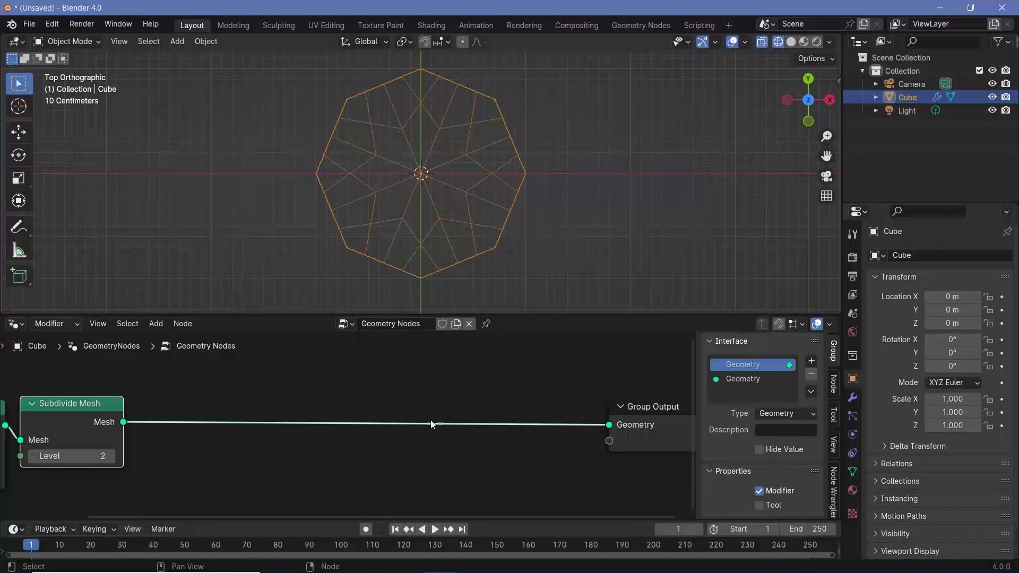
Step: Add a Repeat Zone in front of Group Output
{"action": "key", "text": "shift+a"}
{"action": "type", "text": "rep"}
{"action": "key", "text": "Return"}
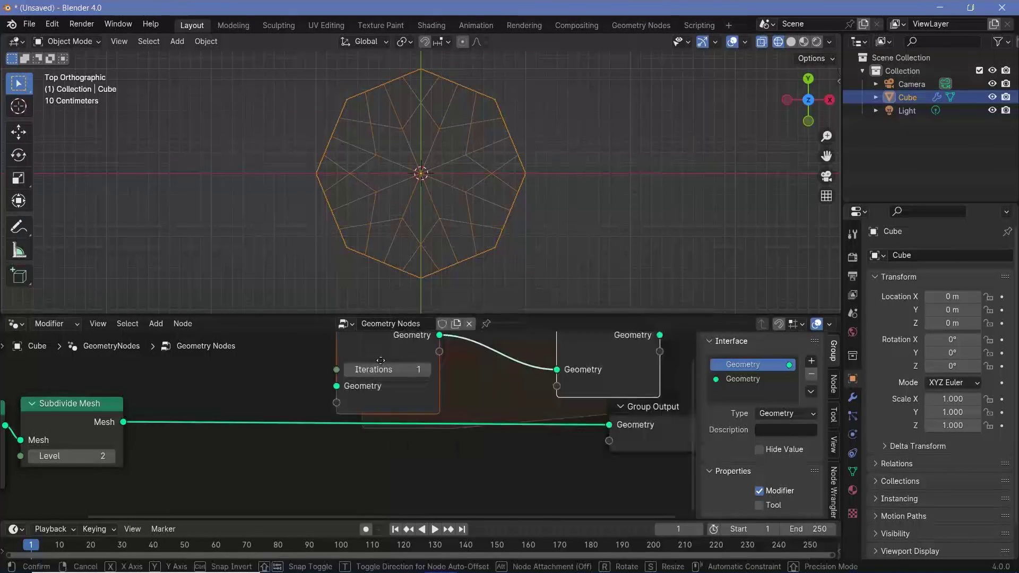
{"action": "left_click", "coordinate": [239, 391]}
Step: Route Subdivide Mesh's geometry through the Repeat zone into Group Output
{"action": "left_click_drag", "start_coordinate": [123, 421], "coordinate": [182, 459]}
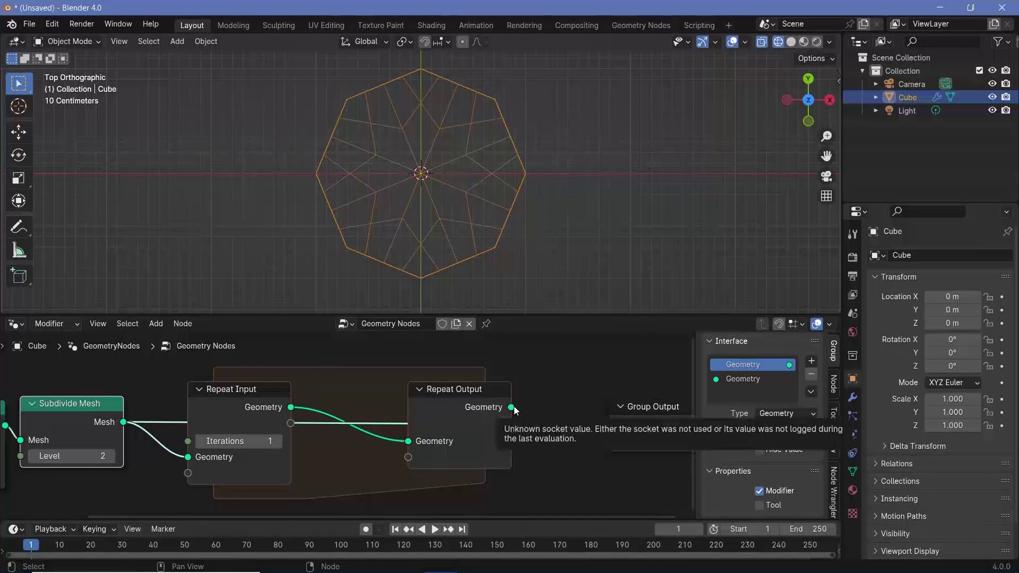
{"action": "left_click_drag", "start_coordinate": [512, 407], "coordinate": [612, 424]}
{"action": "left_click_drag", "start_coordinate": [460, 434], "coordinate": [535, 432]}
{"action": "left_click_drag", "start_coordinate": [231, 429], "coordinate": [183, 426]}
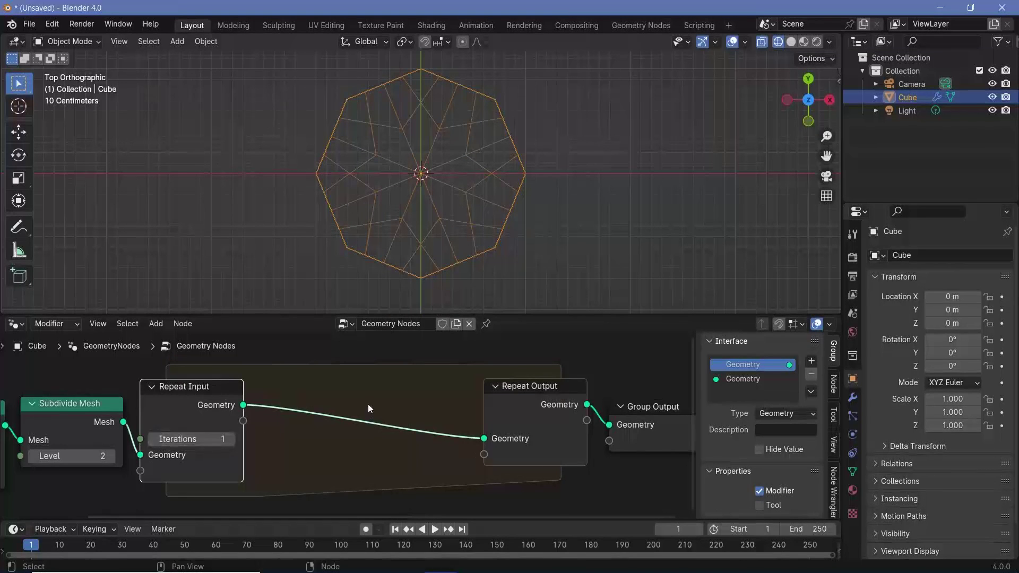
{"action": "scroll", "coordinate": [368, 403], "scroll_direction": "down", "scroll_amount": 2}
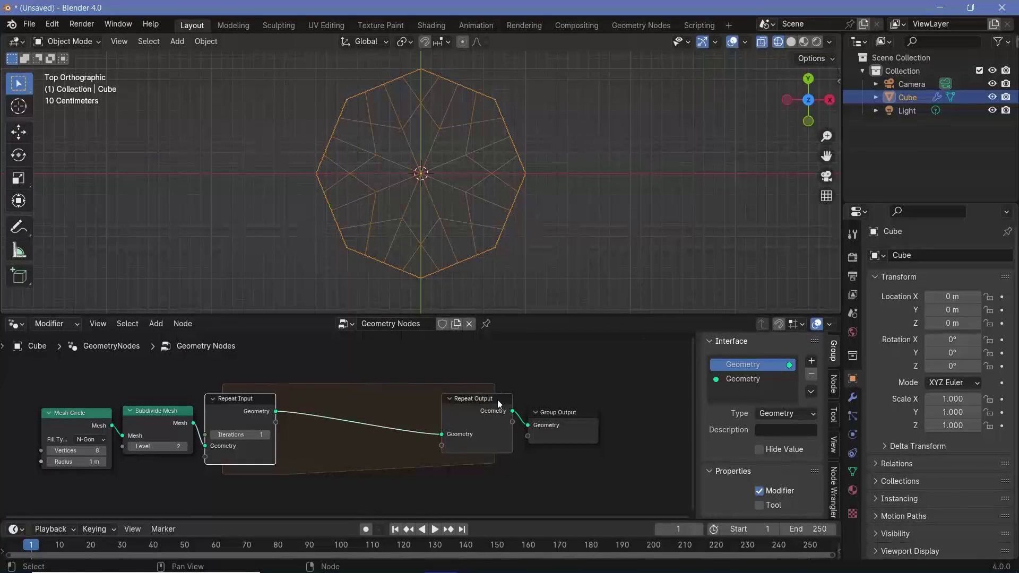
{"action": "left_click_drag", "start_coordinate": [448, 372], "coordinate": [618, 465]}
{"action": "middle_click_drag", "start_coordinate": [425, 441], "coordinate": [428, 360], "text": "ctrl"}
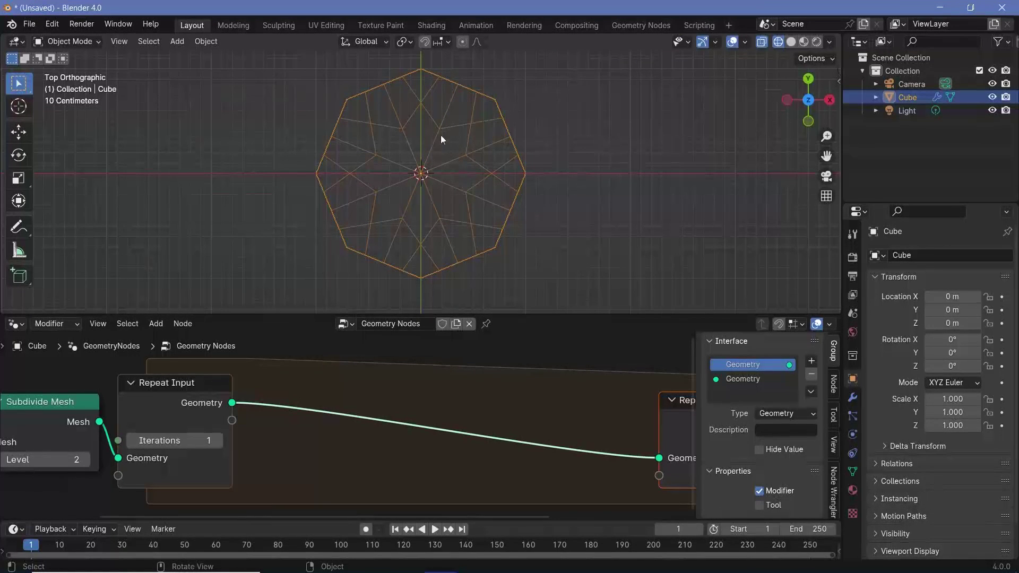
Step: Drop an Extrude Mesh node onto the geometry link inside the repeat loop
{"action": "key", "text": "shift+a"}
{"action": "left_click", "coordinate": [370, 266]}
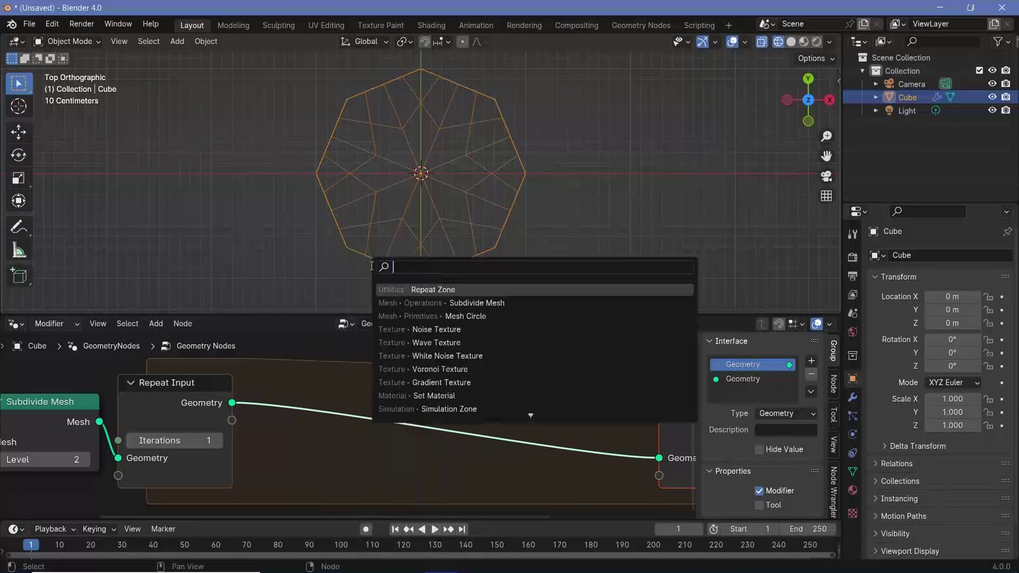
{"action": "type", "text": "d"}
{"action": "key", "text": "BackSpace"}
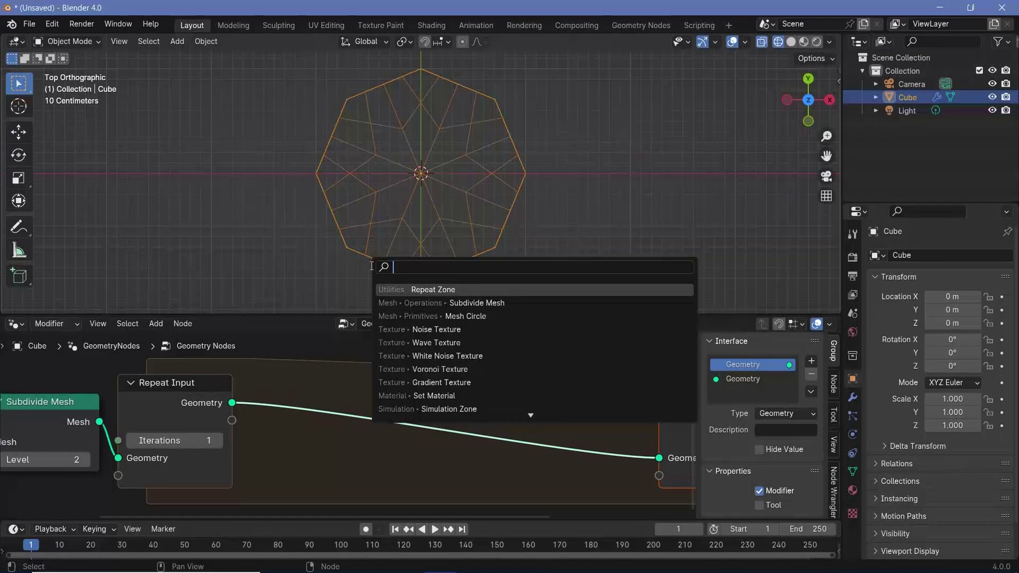
{"action": "type", "text": "ext"}
{"action": "key", "text": "Return"}
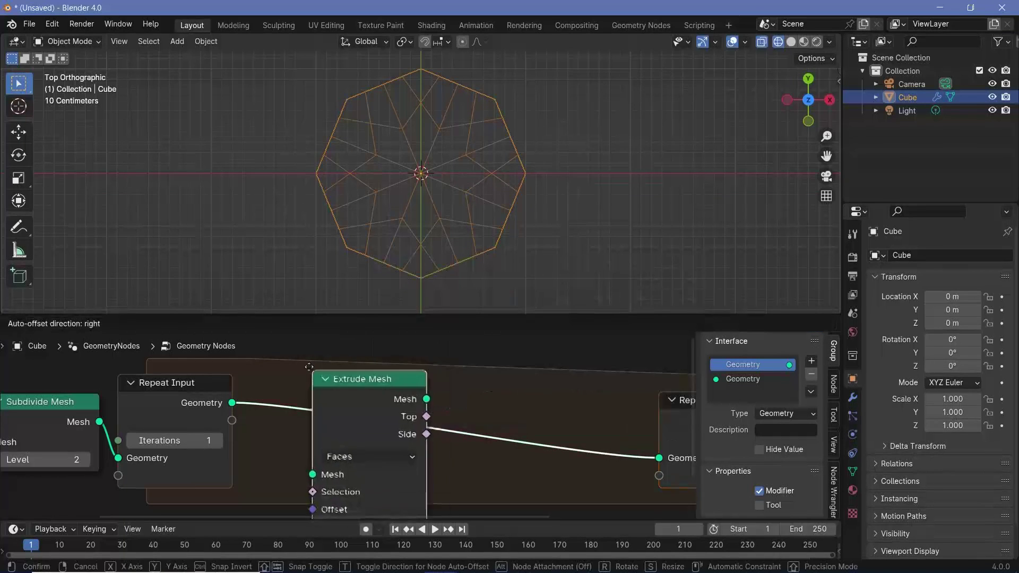
{"action": "left_click", "coordinate": [308, 367]}
{"action": "middle_click_drag", "start_coordinate": [378, 396], "coordinate": [389, 353]}
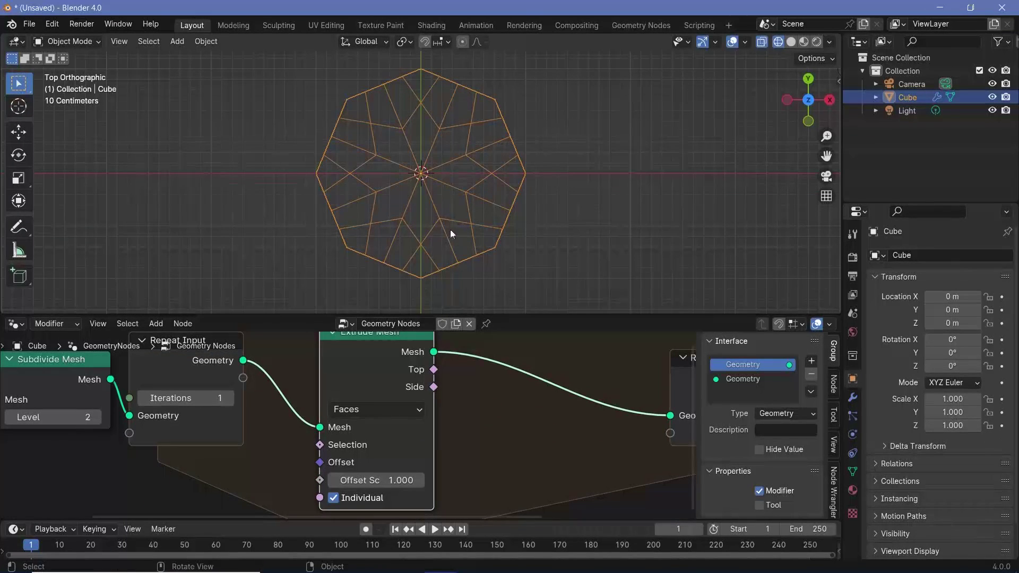
{"action": "middle_click_drag", "start_coordinate": [450, 229], "coordinate": [406, 199]}
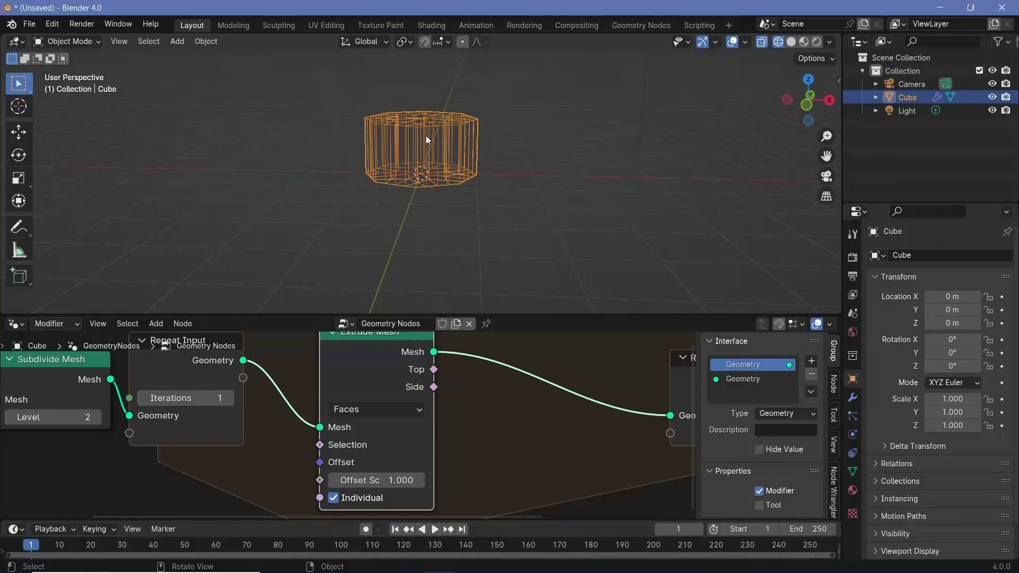
Step: Set the extrusion Offset Scale to 0 and return to top view
{"action": "left_click", "coordinate": [370, 483]}
{"action": "type", "text": "0"}
{"action": "key", "text": "Return"}
{"action": "middle_click_drag", "start_coordinate": [477, 287], "coordinate": [394, 188]}
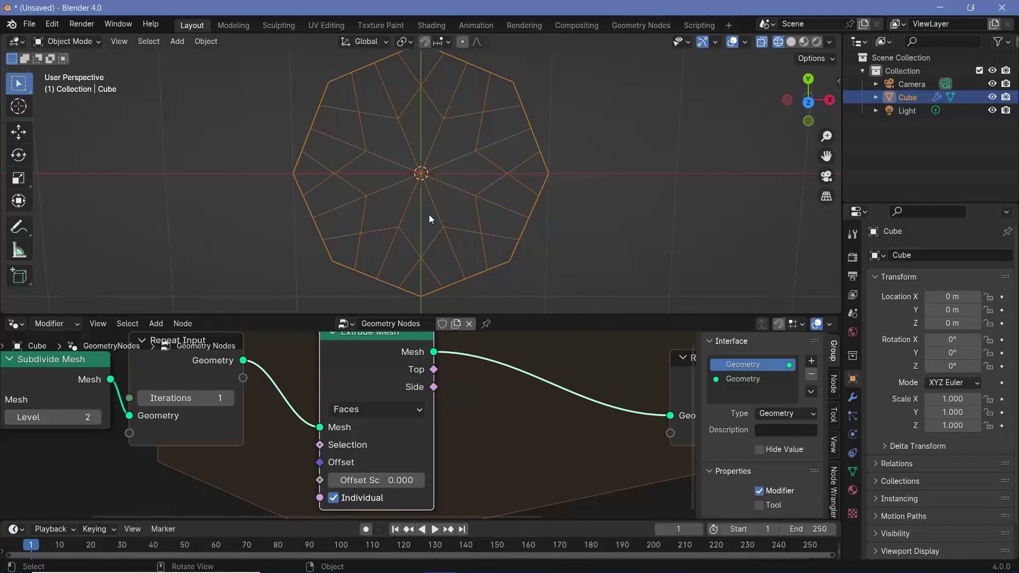
{"action": "key", "text": "KP_7"}
{"action": "key", "text": "shift+a"}
Step: Add a Scale Elements node after Extrude Mesh in the loop
{"action": "left_click", "coordinate": [480, 269]}
{"action": "type", "text": "scale"}
{"action": "key", "text": "Return"}
{"action": "left_click", "coordinate": [550, 394]}
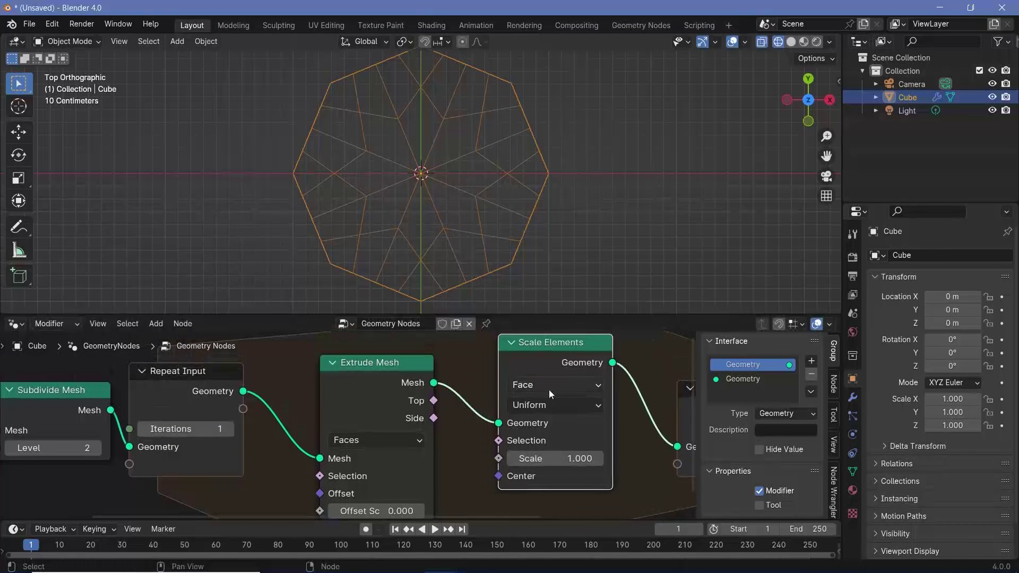
Step: Set Scale Elements to 0.2 and limit it to the extruded Top faces
{"action": "left_click", "coordinate": [555, 457]}
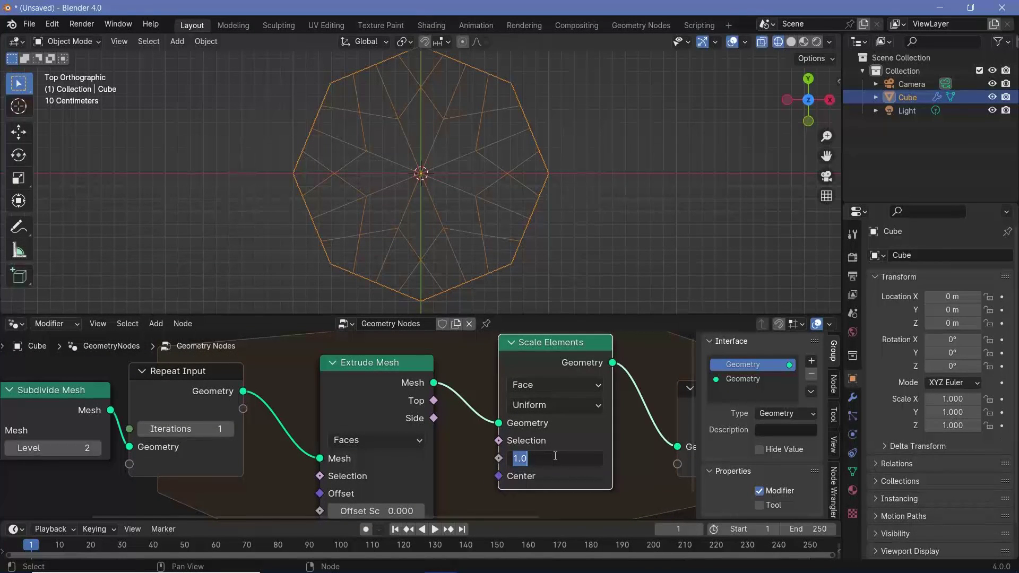
{"action": "type", "text": ".2"}
{"action": "key", "text": "Return"}
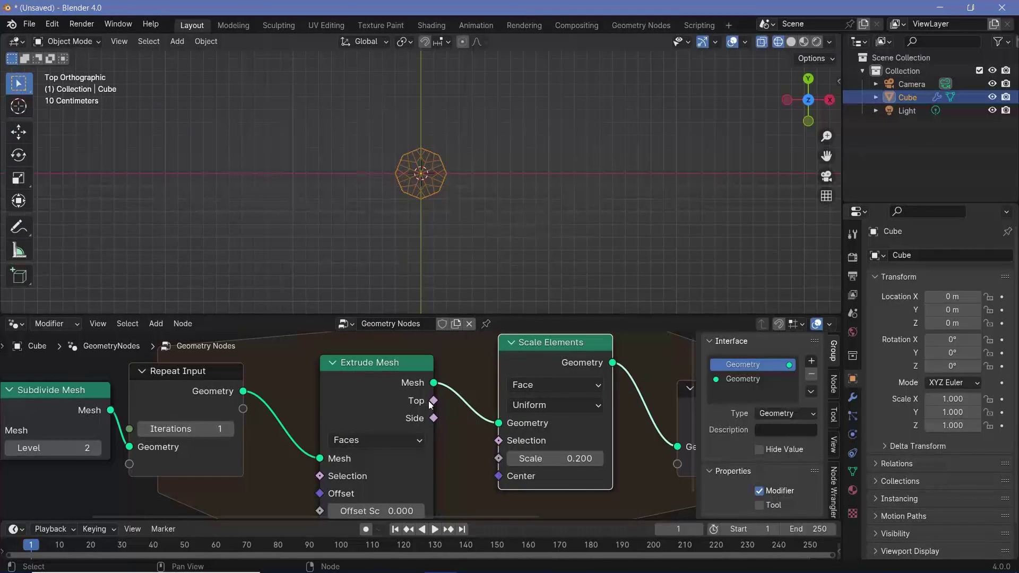
{"action": "left_click_drag", "start_coordinate": [433, 400], "coordinate": [575, 459]}
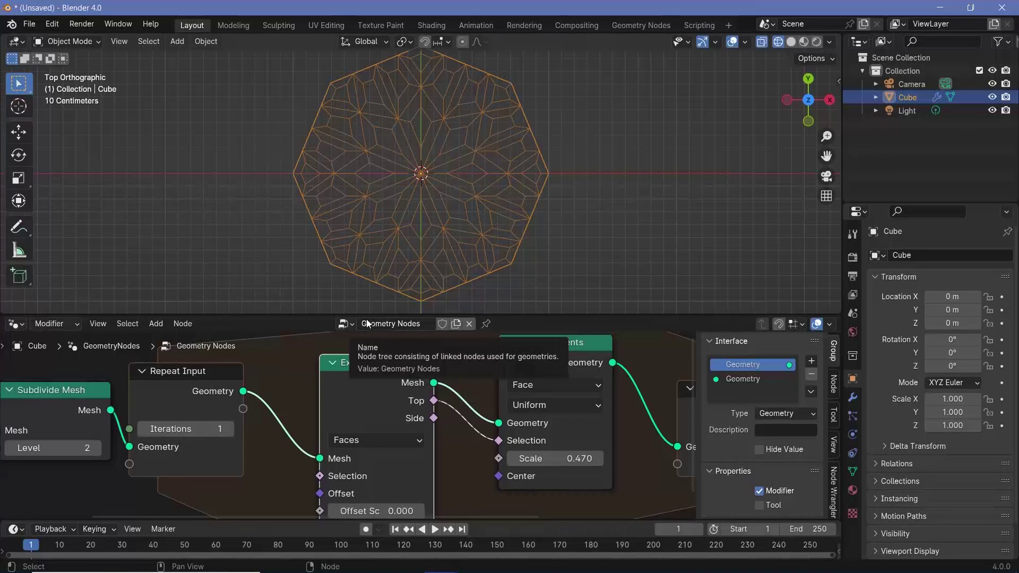
Step: Raise the repeat iterations to 3 for a denser octagon pattern
{"action": "left_click", "coordinate": [226, 433]}
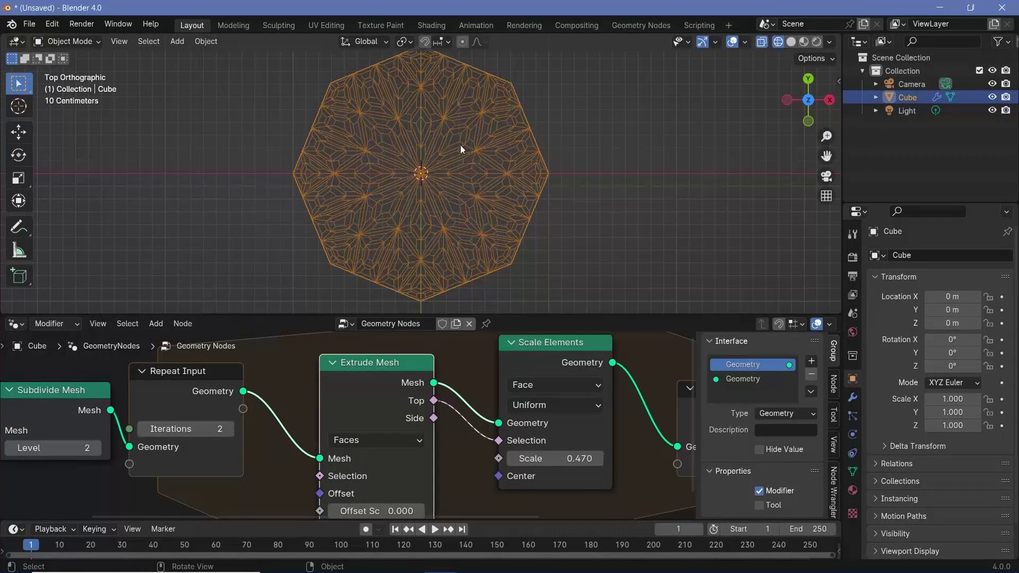
{"action": "left_click_drag", "start_coordinate": [381, 386], "coordinate": [366, 359]}
{"action": "mouse_move", "coordinate": [552, 379]}
{"action": "left_mouse_down"}
{"action": "mouse_move", "coordinate": [543, 369]}
{"action": "mouse_move", "coordinate": [538, 378]}
{"action": "left_mouse_up"}
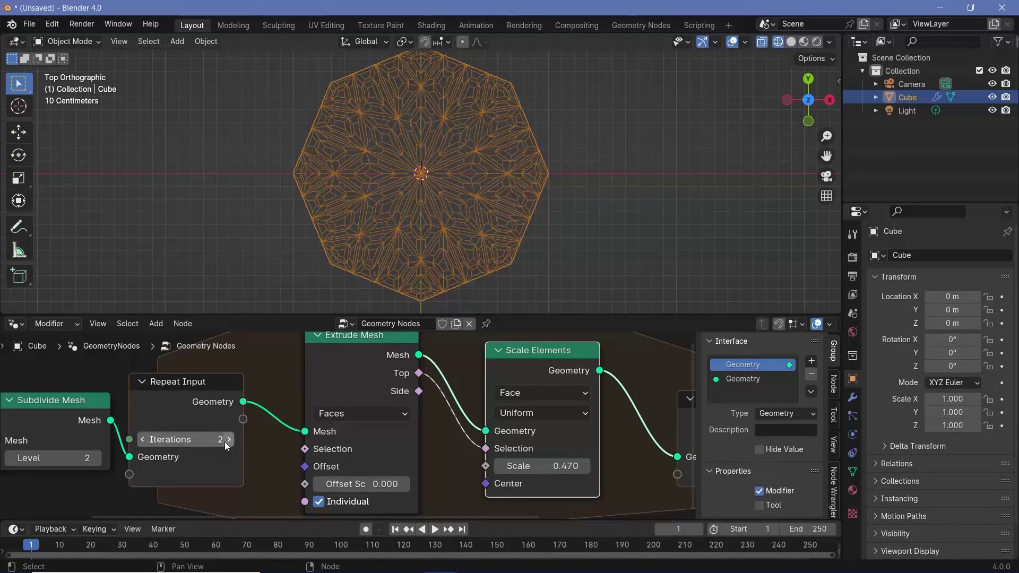
{"action": "left_click", "coordinate": [225, 442]}
{"action": "middle_click_drag", "start_coordinate": [418, 224], "coordinate": [409, 193], "text": "ctrl"}
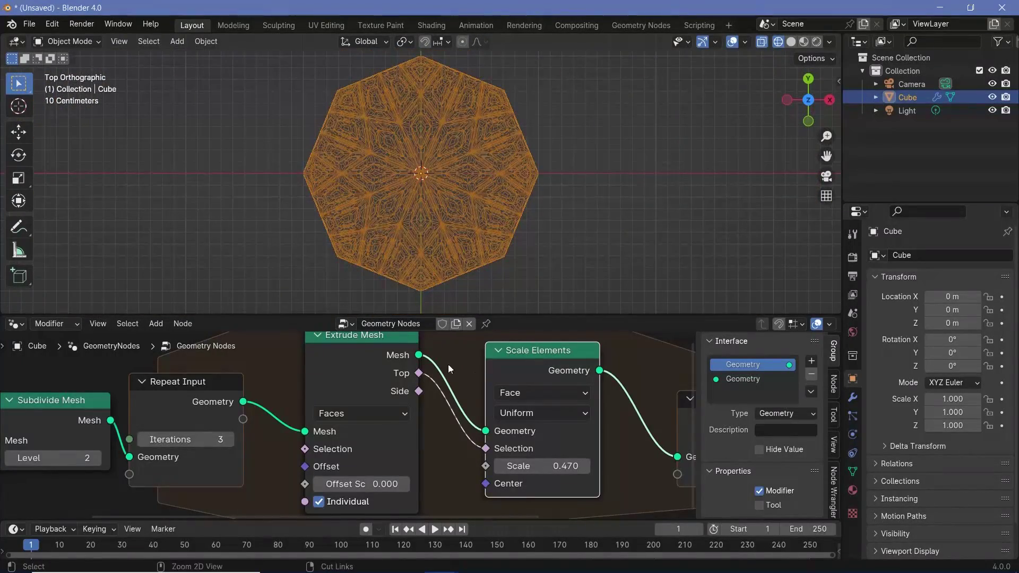
Step: Duplicate the Extrude Mesh and Scale Elements pair three times below the loop
{"action": "key", "text": "Home"}
{"action": "key", "text": "shift+d"}
{"action": "left_click", "coordinate": [386, 440]}
{"action": "key", "text": "shift+d"}
{"action": "left_click", "coordinate": [592, 440]}
{"action": "key", "text": "shift+d"}
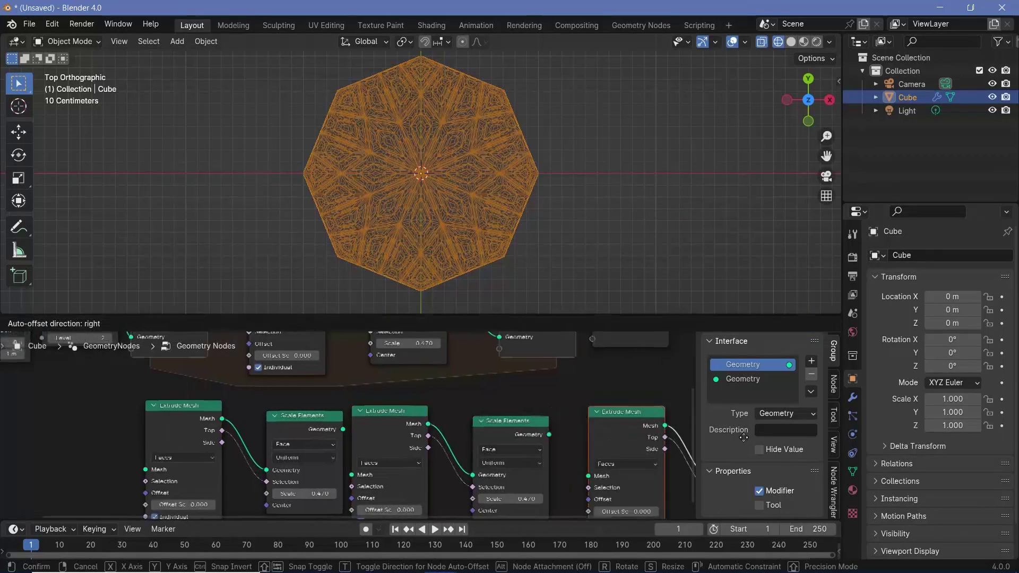
{"action": "left_click", "coordinate": [551, 437]}
{"action": "middle_click_drag", "start_coordinate": [550, 437], "coordinate": [699, 412]}
Step: Chain the duplicated pairs after Subdivide Mesh and reconnect Repeat Output to Group Output
{"action": "left_click_drag", "start_coordinate": [309, 404], "coordinate": [324, 451]}
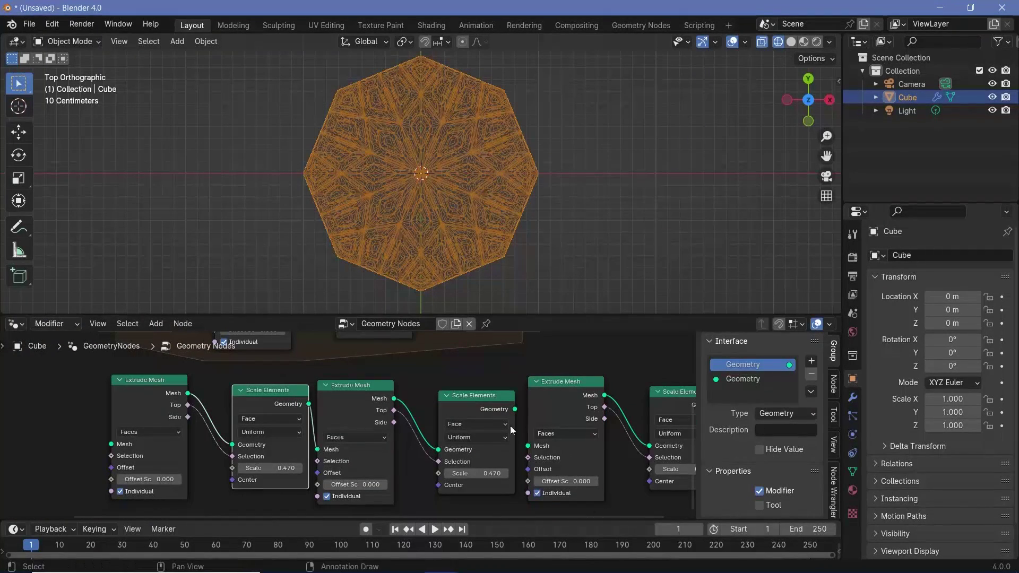
{"action": "left_click_drag", "start_coordinate": [516, 410], "coordinate": [538, 447]}
{"action": "middle_click_drag", "start_coordinate": [315, 428], "coordinate": [504, 530]}
{"action": "left_click_drag", "start_coordinate": [272, 391], "coordinate": [298, 440]}
{"action": "scroll", "coordinate": [527, 462], "scroll_direction": "down", "scroll_amount": 2}
{"action": "left_click_drag", "start_coordinate": [566, 449], "coordinate": [564, 374]}
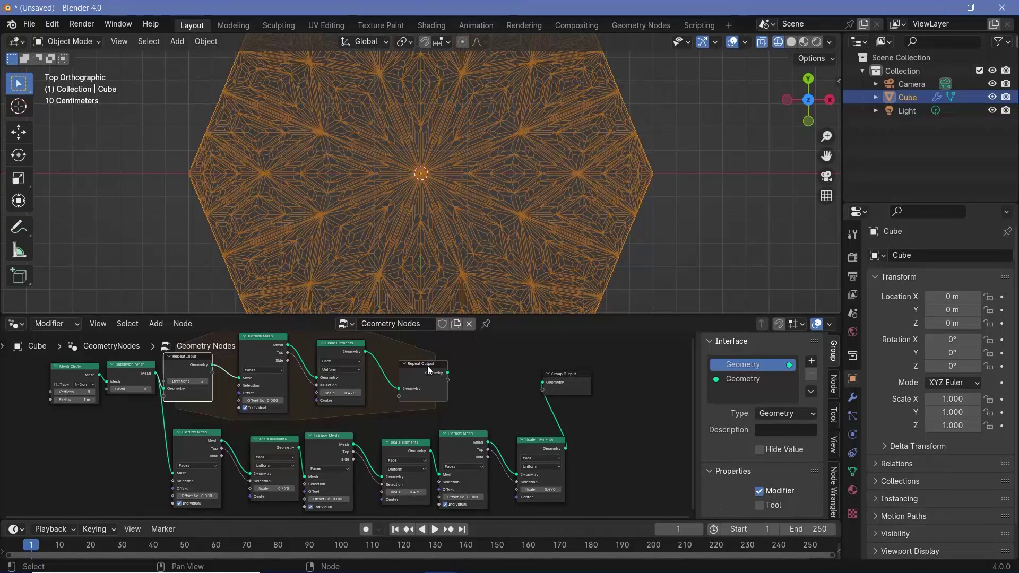
{"action": "left_click_drag", "start_coordinate": [447, 373], "coordinate": [543, 382]}
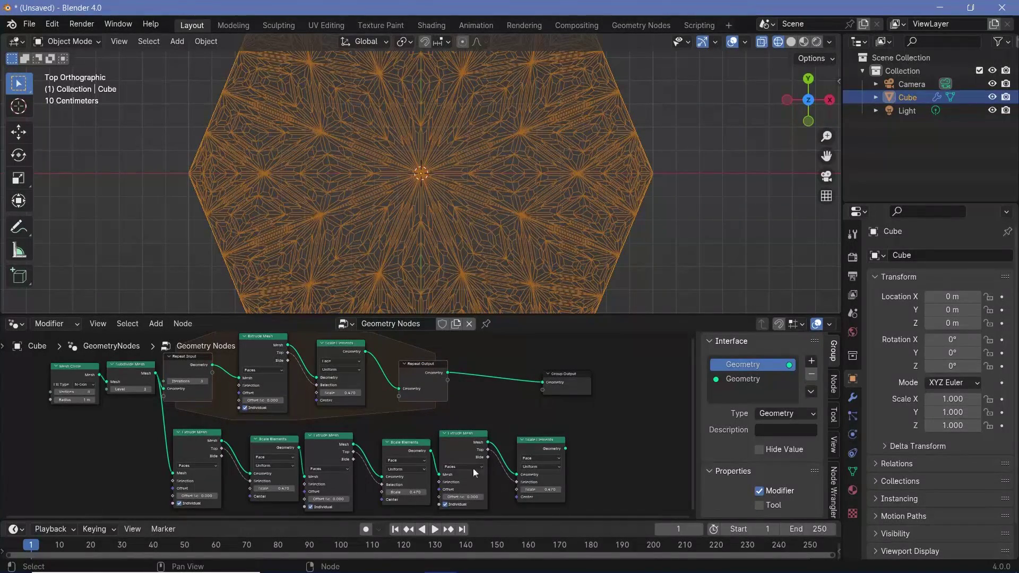
Step: Delete the last duplicated pair and reconnect Repeat Output to Group Output
{"action": "left_click_drag", "start_coordinate": [467, 423], "coordinate": [578, 500]}
{"action": "key", "text": "x"}
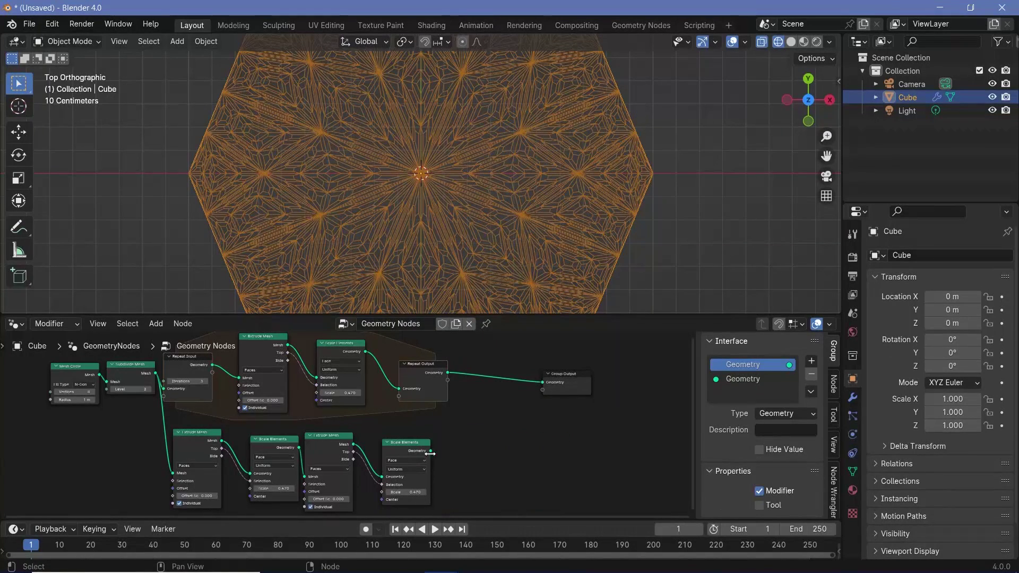
{"action": "left_click_drag", "start_coordinate": [429, 450], "coordinate": [549, 381]}
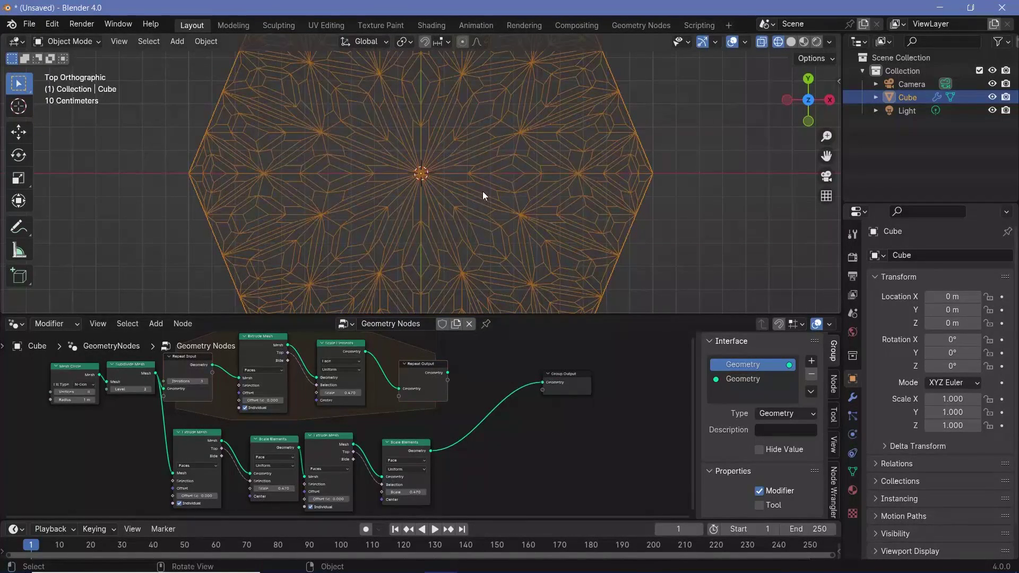
{"action": "left_click_drag", "start_coordinate": [450, 374], "coordinate": [546, 382]}
Step: Lower the repeat iterations to 2
{"action": "middle_click_drag", "start_coordinate": [263, 388], "coordinate": [384, 404]}
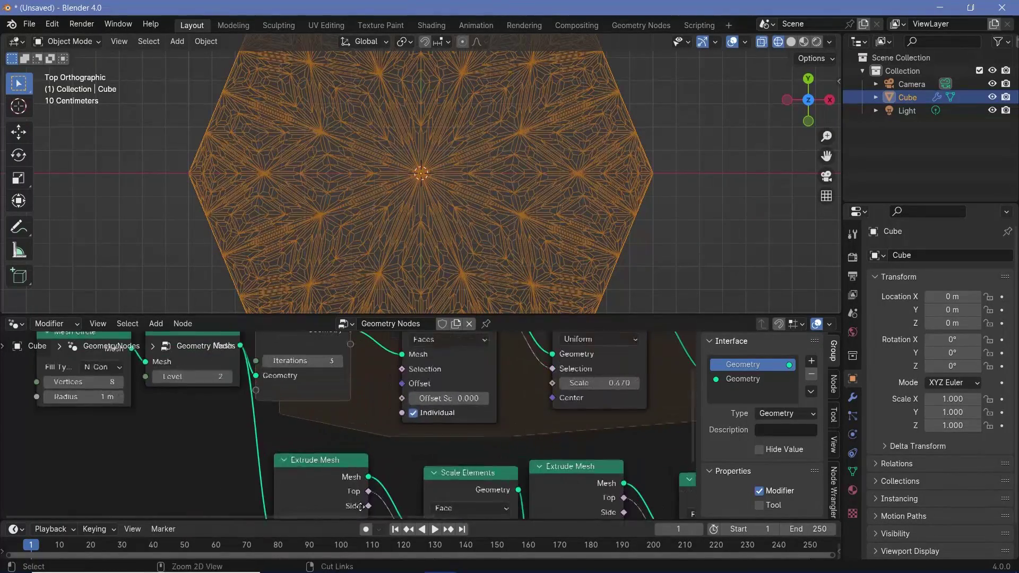
{"action": "left_click", "coordinate": [267, 361]}
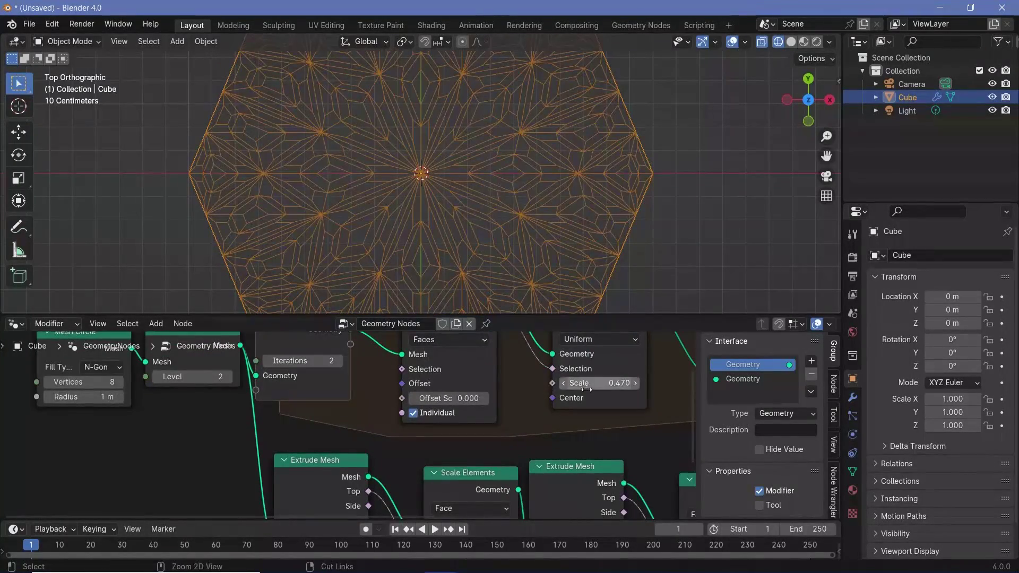
{"action": "key", "text": "Home"}
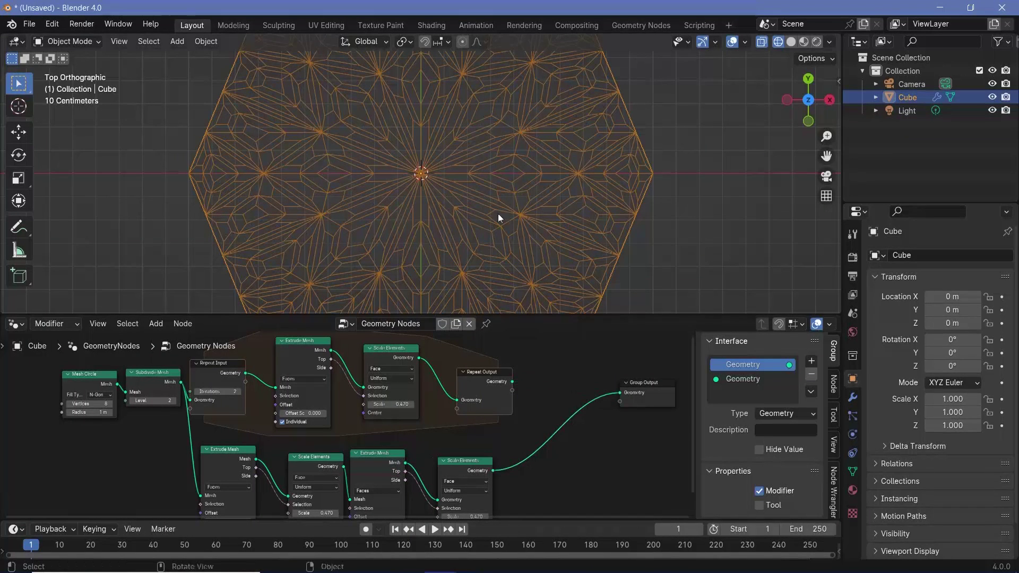
{"action": "scroll", "coordinate": [446, 448], "scroll_direction": "down", "scroll_amount": 2}
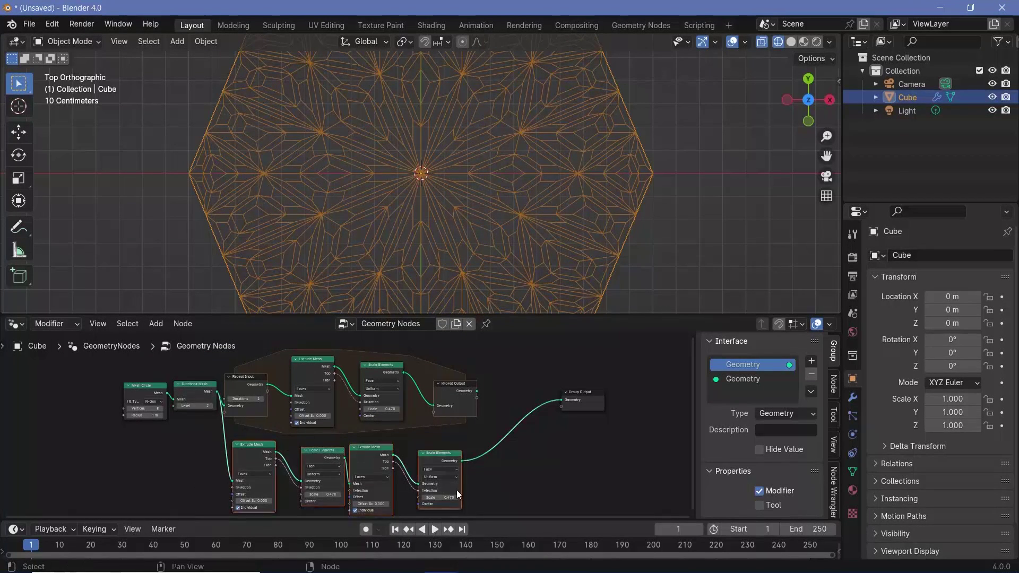
Step: Delete the remaining duplicated chain and link Repeat Output to Group Output
{"action": "key", "text": "x"}
{"action": "left_click_drag", "start_coordinate": [477, 391], "coordinate": [560, 400]}
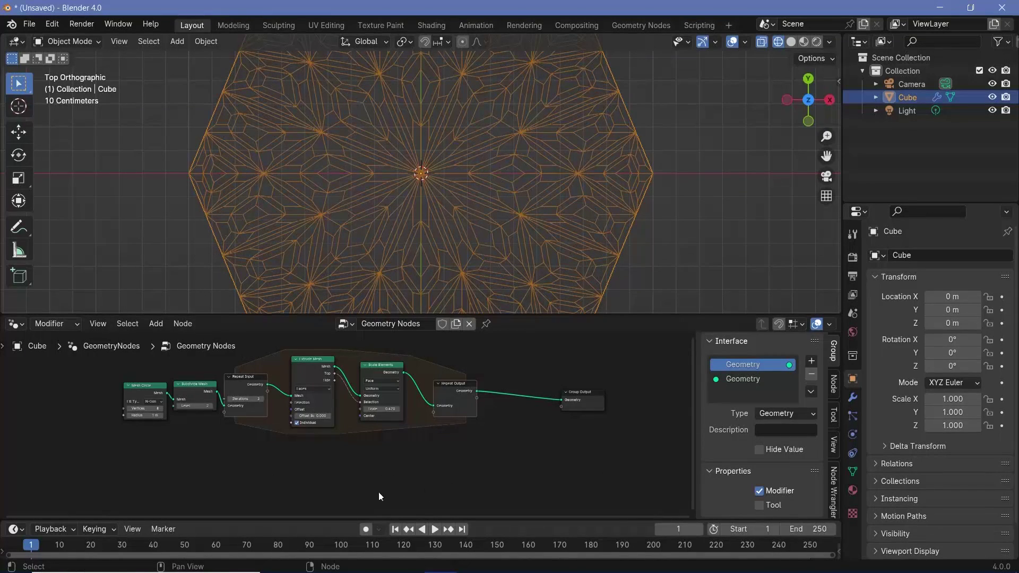
{"action": "scroll", "coordinate": [348, 422], "scroll_direction": "up", "scroll_amount": 8}
{"action": "middle_click_drag", "start_coordinate": [388, 421], "coordinate": [438, 494]}
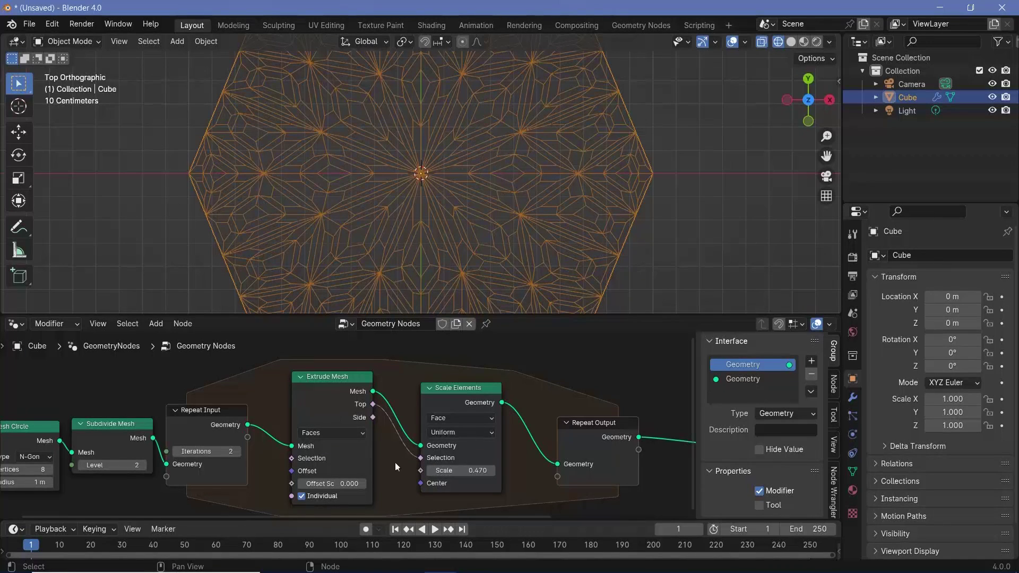
Step: Relink Extrude Mesh's Mesh output into Scale Elements and move both nodes up
{"action": "left_click_drag", "start_coordinate": [421, 445], "coordinate": [278, 427]}
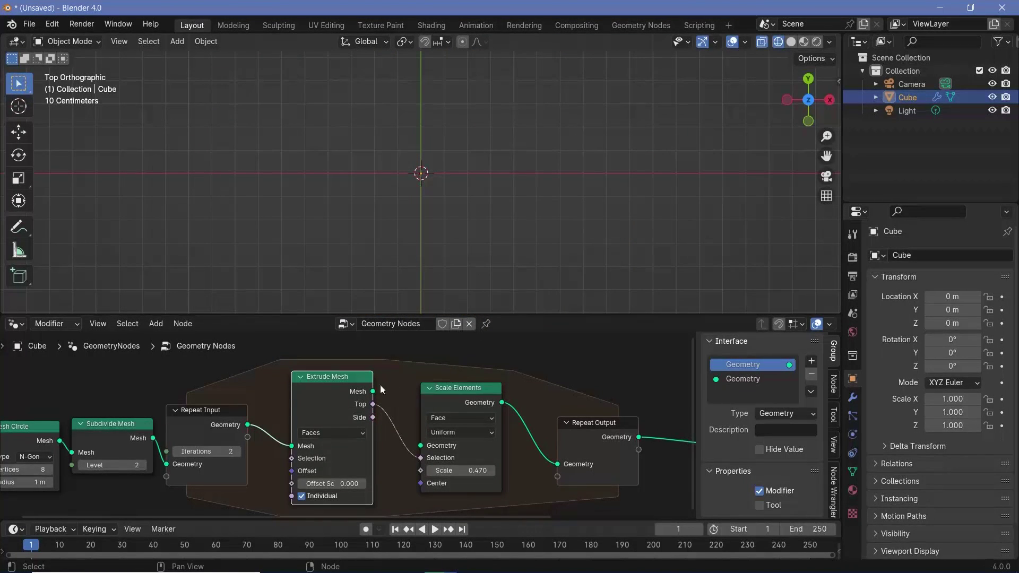
{"action": "left_click_drag", "start_coordinate": [373, 391], "coordinate": [420, 445]}
{"action": "left_click", "coordinate": [449, 389], "text": "shift"}
{"action": "left_click_drag", "start_coordinate": [448, 390], "coordinate": [433, 325]}
Step: Expose Scale Elements' Scale as a repeat-zone input set to 0.5
{"action": "left_click_drag", "start_coordinate": [408, 411], "coordinate": [248, 451]}
{"action": "middle_click_drag", "start_coordinate": [286, 499], "coordinate": [314, 408]}
{"action": "left_click", "coordinate": [189, 484]}
{"action": "type", "text": "0.5"}
{"action": "key", "text": "Return"}
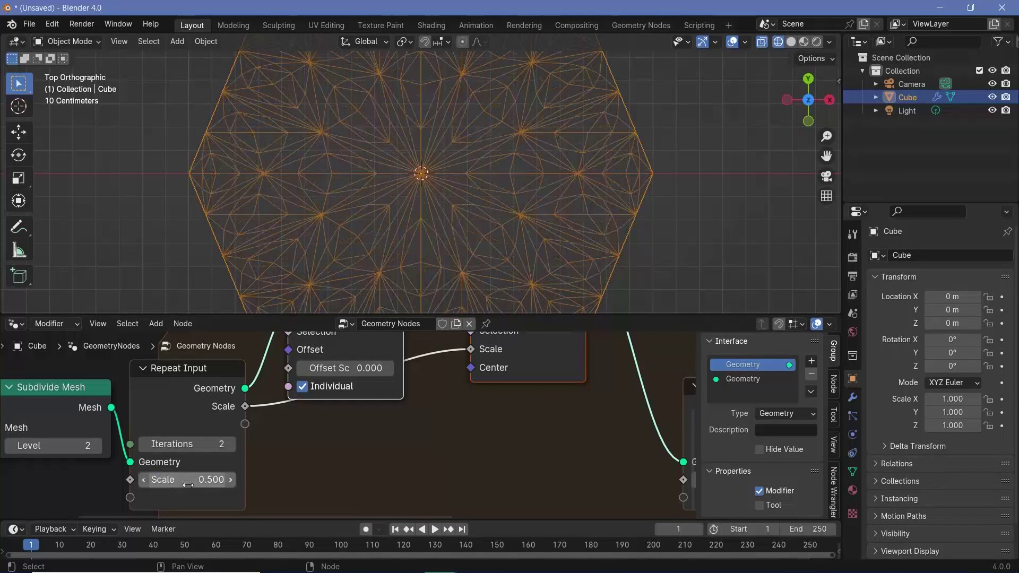
Step: Pass the loop's Scale from Repeat Input through to Repeat Output
{"action": "scroll", "coordinate": [447, 432], "scroll_direction": "down", "scroll_amount": 2}
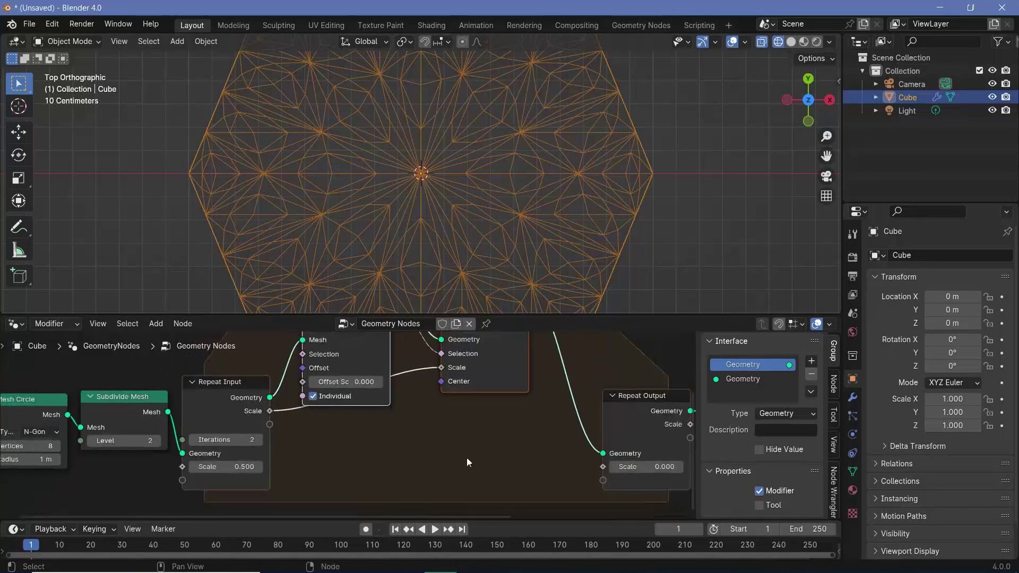
{"action": "middle_click_drag", "start_coordinate": [457, 454], "coordinate": [415, 449]}
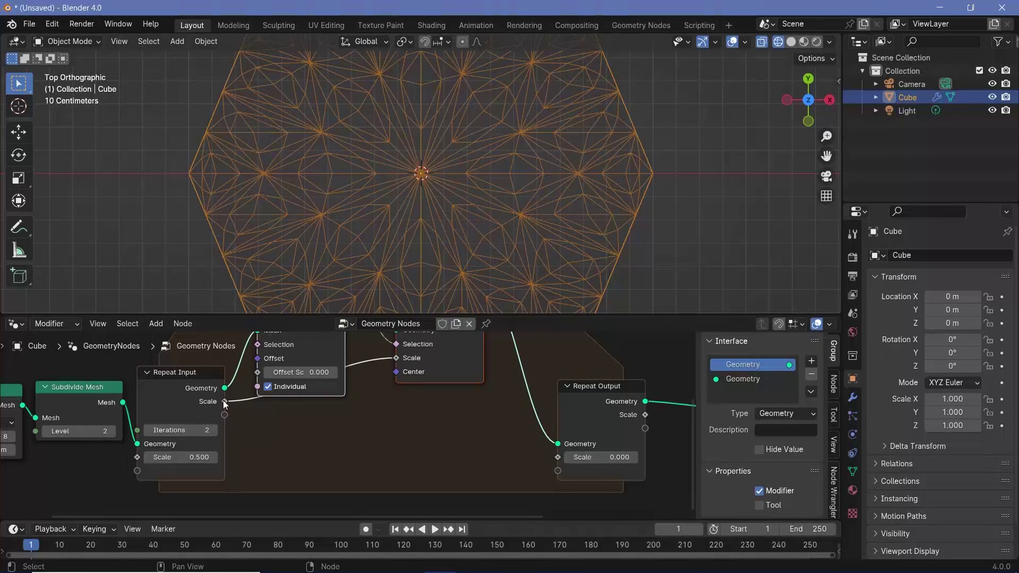
{"action": "mouse_move", "coordinate": [225, 402]}
{"action": "left_click_drag", "start_coordinate": [224, 401], "coordinate": [558, 457]}
Step: Insert a Math node set to Multiply on the loop's Scale link
{"action": "key", "text": "shift+a"}
{"action": "left_click", "coordinate": [411, 276]}
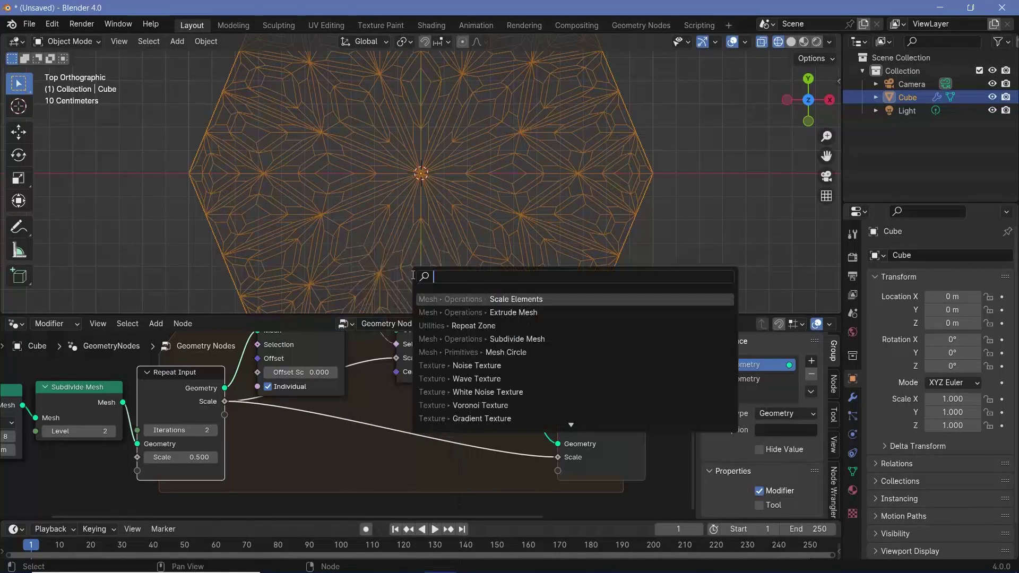
{"action": "type", "text": "math"}
{"action": "left_click", "coordinate": [465, 300]}
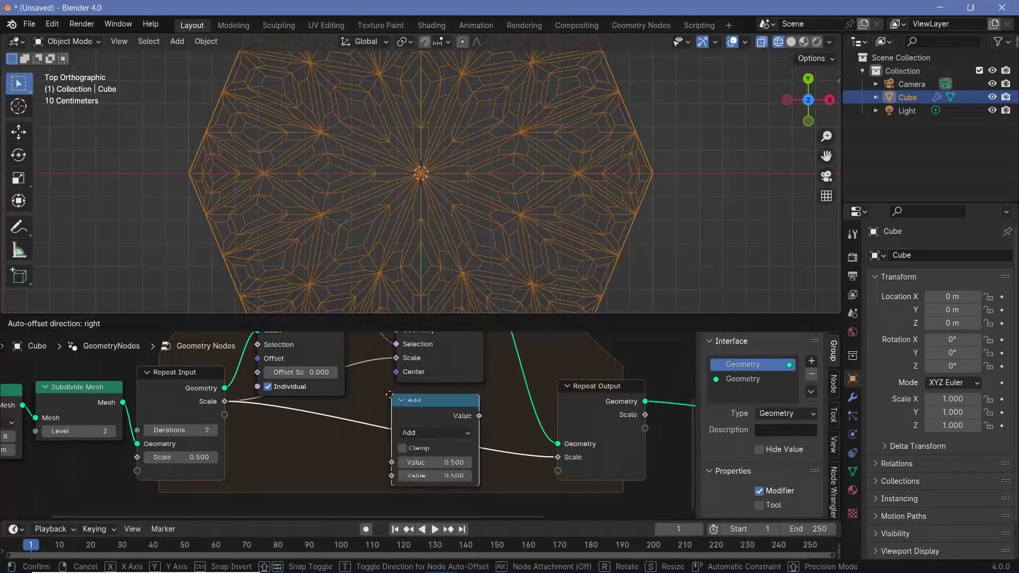
{"action": "left_click", "coordinate": [415, 431]}
{"action": "left_click", "coordinate": [418, 439]}
{"action": "left_click", "coordinate": [416, 314]}
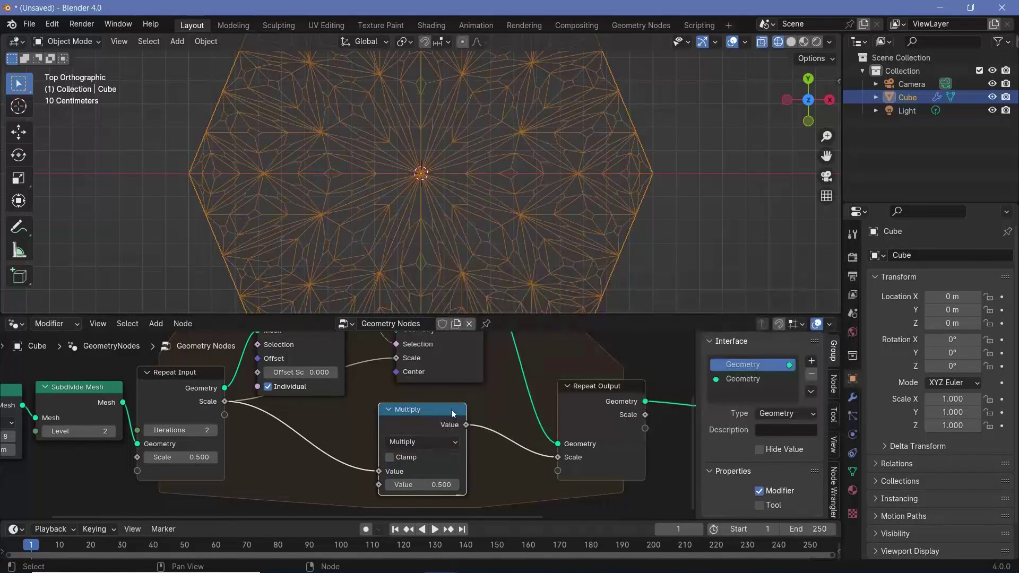
{"action": "left_click", "coordinate": [437, 484]}
{"action": "key", "text": "Return"}
Step: Raise repeat iterations to 3 and increase the Multiply value to 0.920
{"action": "middle_click_drag", "start_coordinate": [414, 418], "coordinate": [418, 449]}
{"action": "scroll", "coordinate": [419, 450], "scroll_direction": "up", "scroll_amount": 1}
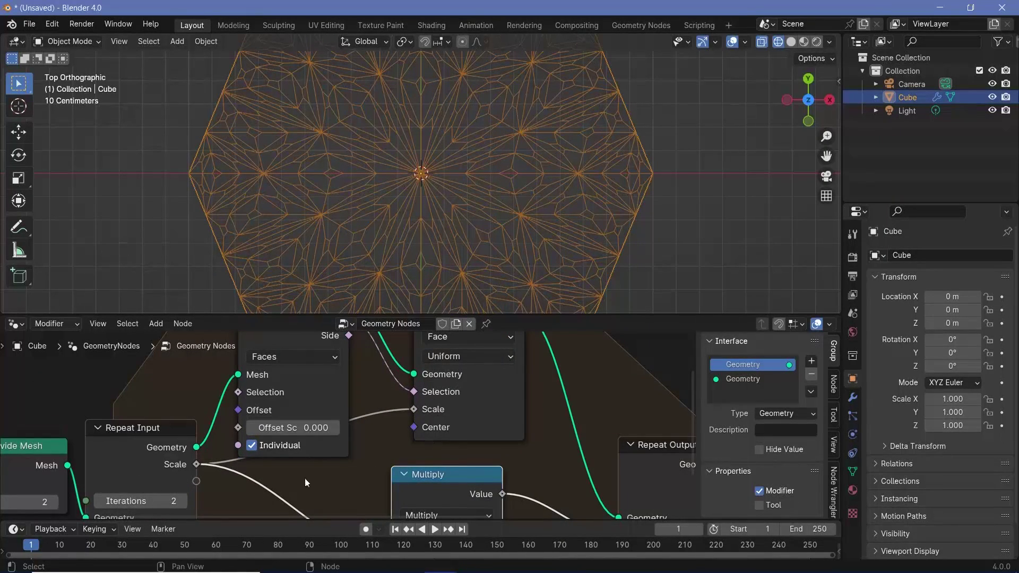
{"action": "scroll", "coordinate": [304, 481], "scroll_direction": "down", "scroll_amount": 1}
{"action": "middle_click_drag", "start_coordinate": [305, 482], "coordinate": [362, 416]}
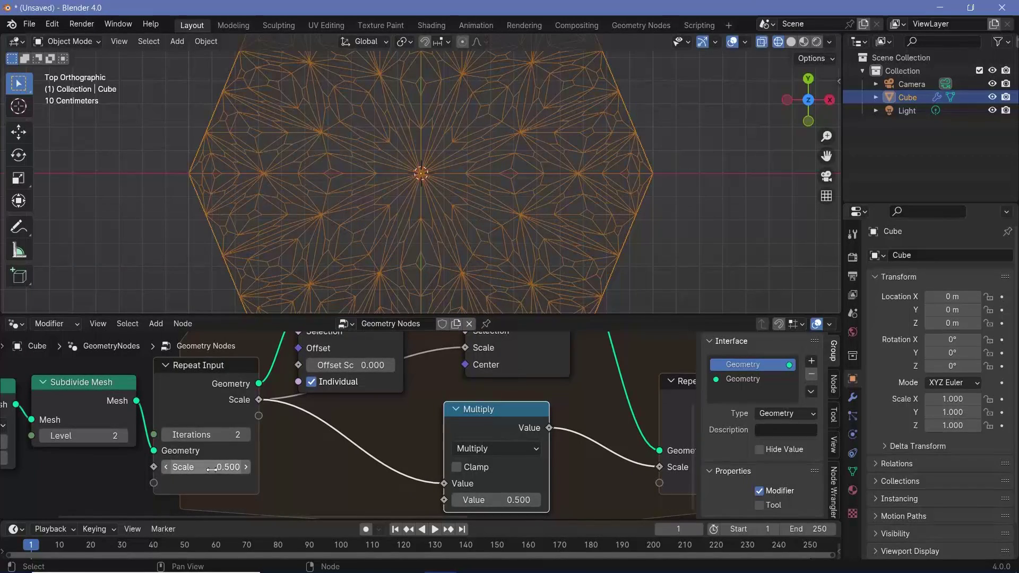
{"action": "middle_click_drag", "start_coordinate": [486, 370], "coordinate": [431, 402]}
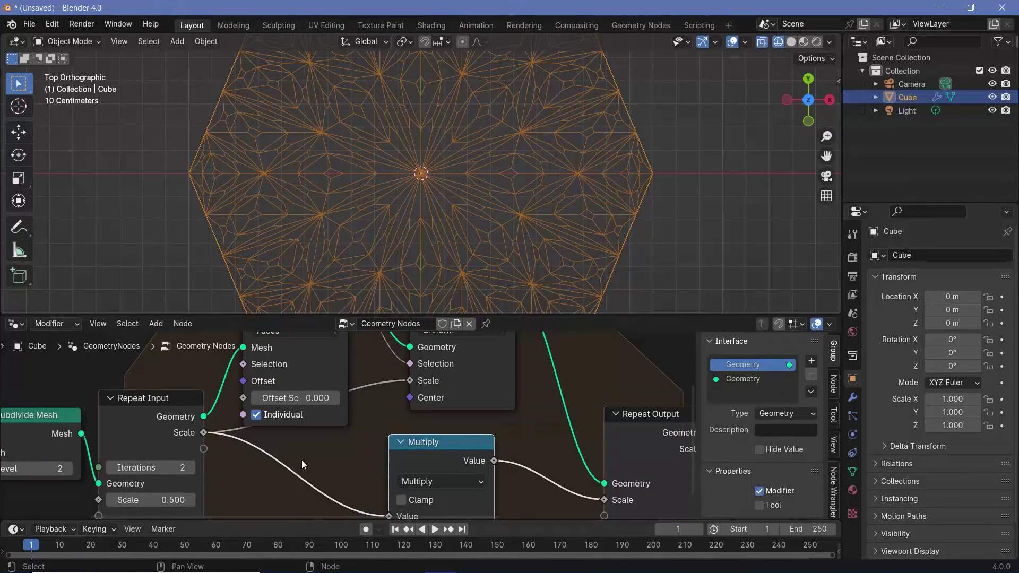
{"action": "middle_click_drag", "start_coordinate": [156, 489], "coordinate": [178, 444]}
{"action": "middle_click_drag", "start_coordinate": [420, 482], "coordinate": [357, 466]}
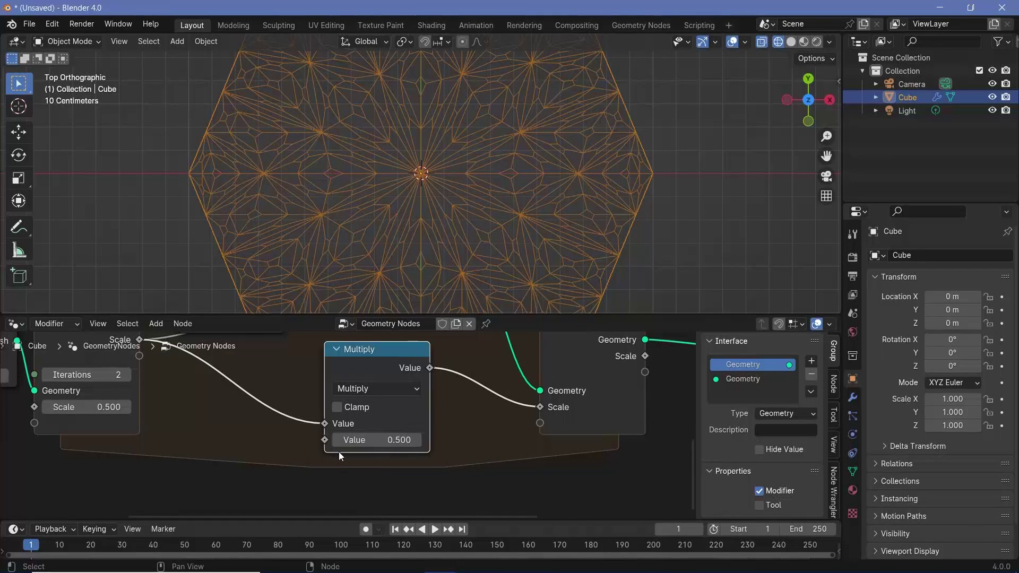
{"action": "middle_click_drag", "start_coordinate": [410, 349], "coordinate": [444, 461]}
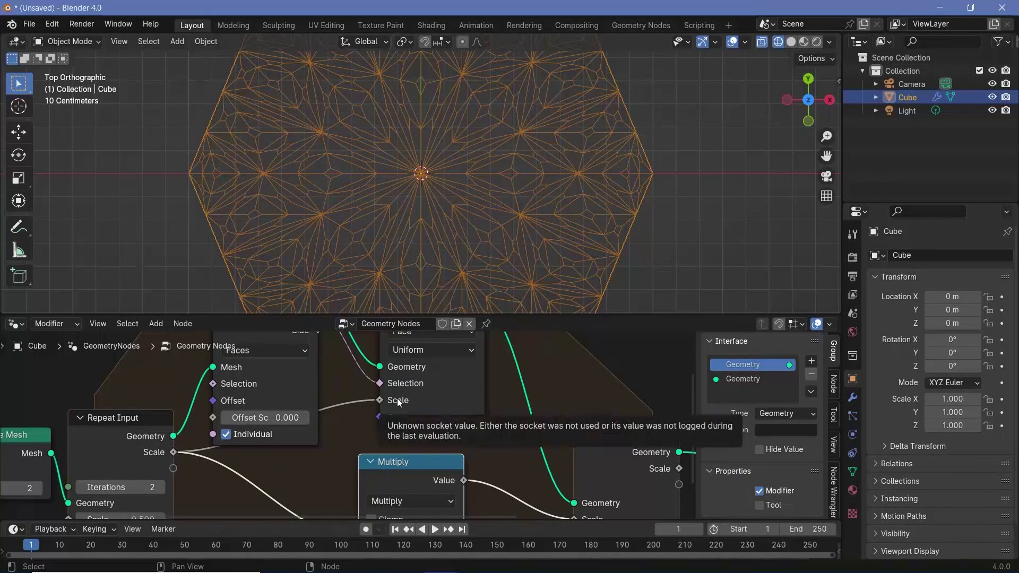
{"action": "left_click", "coordinate": [161, 487]}
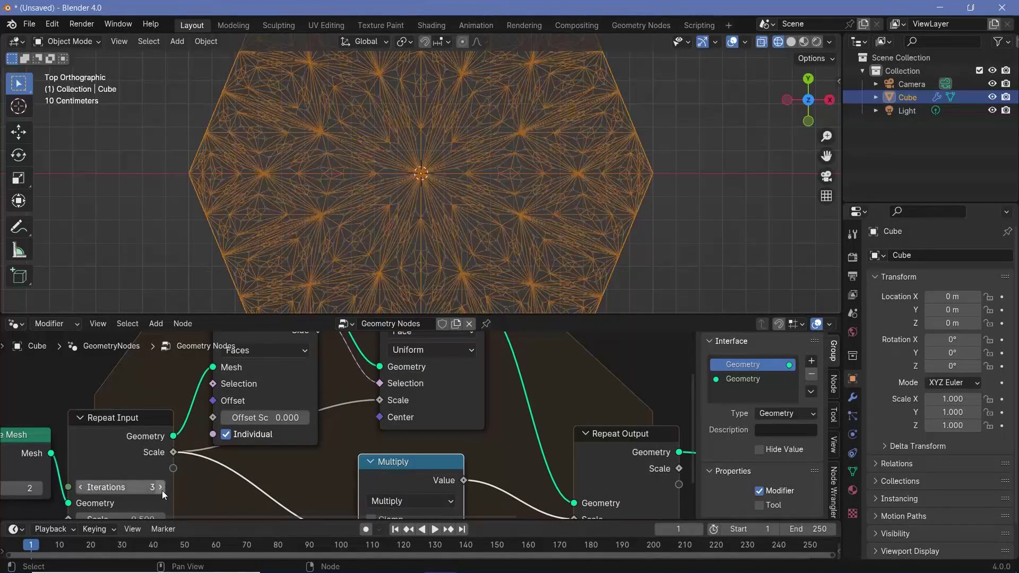
{"action": "middle_click_drag", "start_coordinate": [476, 503], "coordinate": [464, 423]}
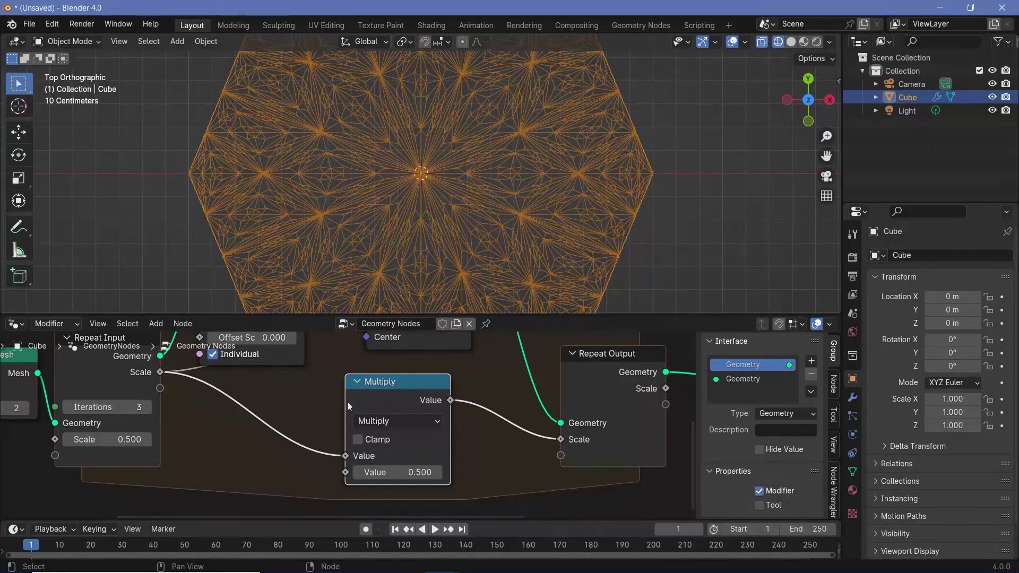
{"action": "middle_click_drag", "start_coordinate": [392, 447], "coordinate": [467, 457]}
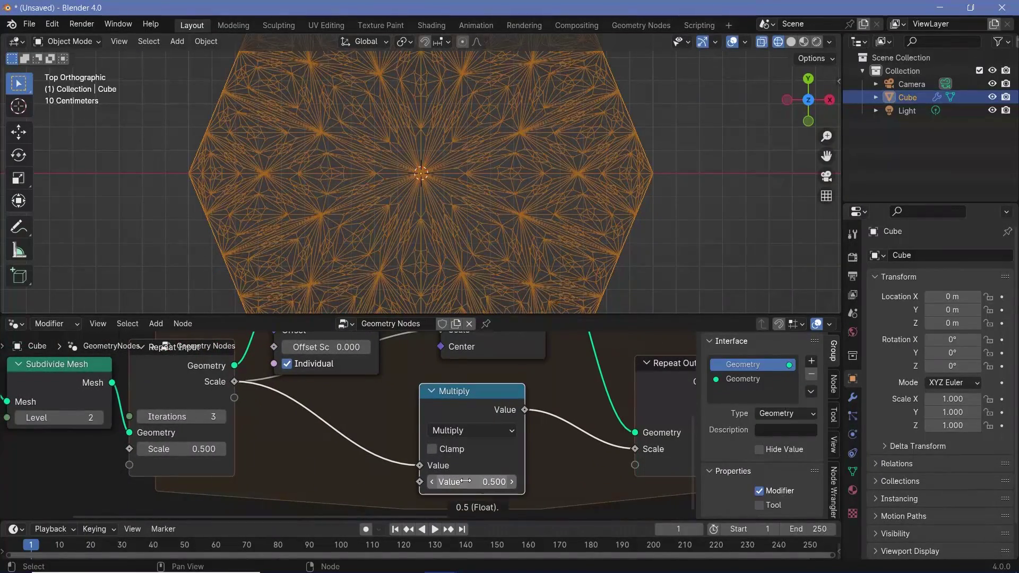
{"action": "mouse_move", "coordinate": [494, 482]}
{"action": "left_mouse_down", "text": "shift"}
{"action": "mouse_move", "coordinate": [546, 481]}
{"action": "mouse_move", "coordinate": [467, 481]}
{"action": "mouse_move", "coordinate": [685, 482]}
{"action": "mouse_move", "coordinate": [478, 482]}
{"action": "left_mouse_up", "text": "shift"}
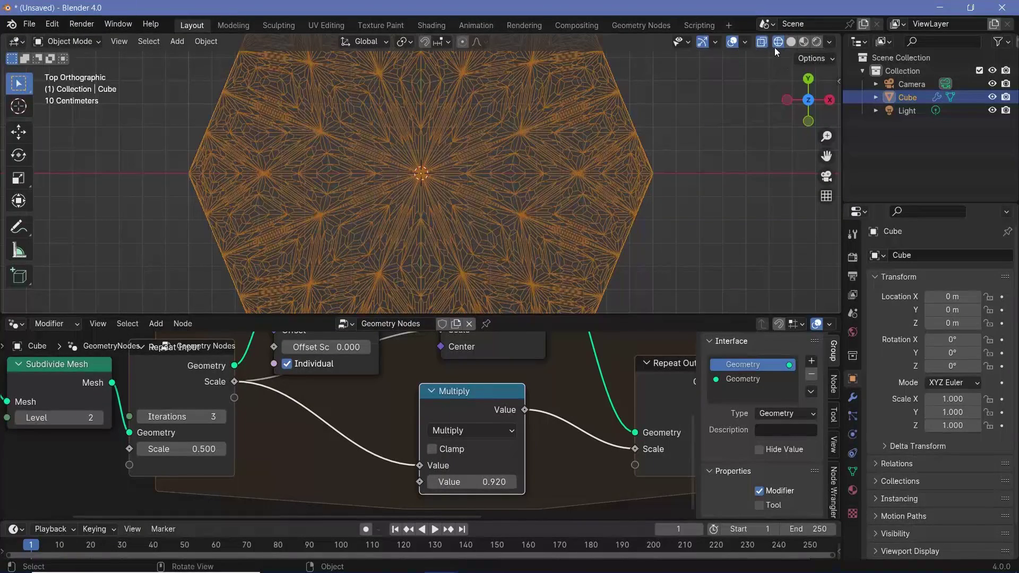
Step: Switch the viewport to solid shading, tilt the view, and move Group Output further right
{"action": "left_click", "coordinate": [791, 42]}
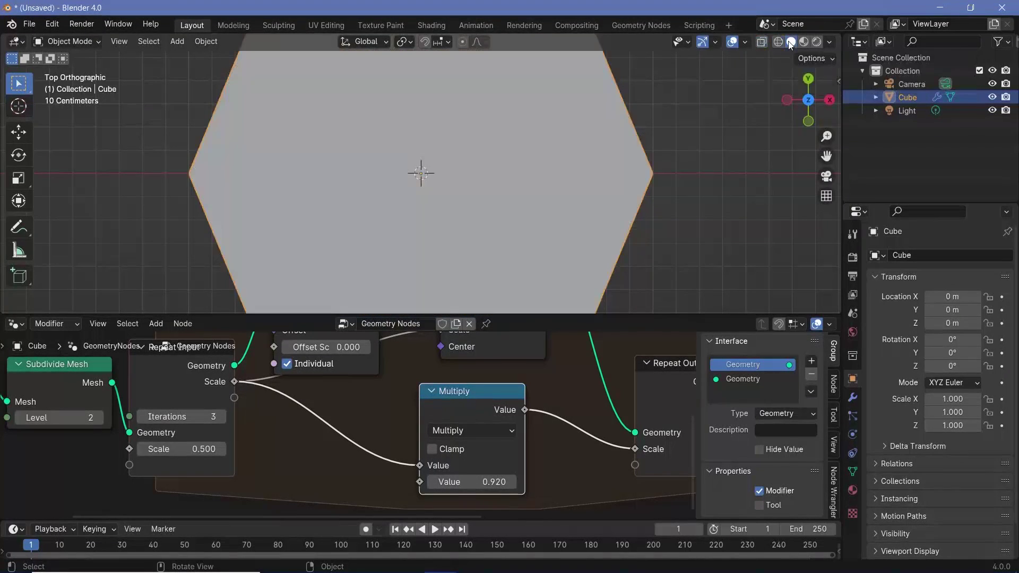
{"action": "scroll", "coordinate": [458, 214], "scroll_direction": "down", "scroll_amount": 6}
{"action": "middle_click_drag", "start_coordinate": [458, 215], "coordinate": [481, 246]}
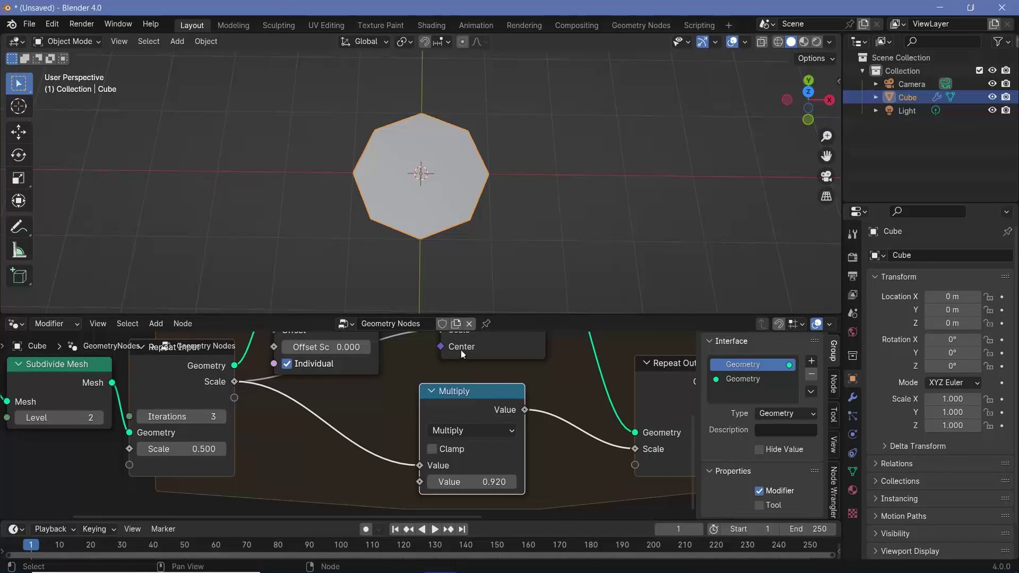
{"action": "scroll", "coordinate": [310, 460], "scroll_direction": "down", "scroll_amount": 2}
{"action": "left_click_drag", "start_coordinate": [530, 446], "coordinate": [633, 444]}
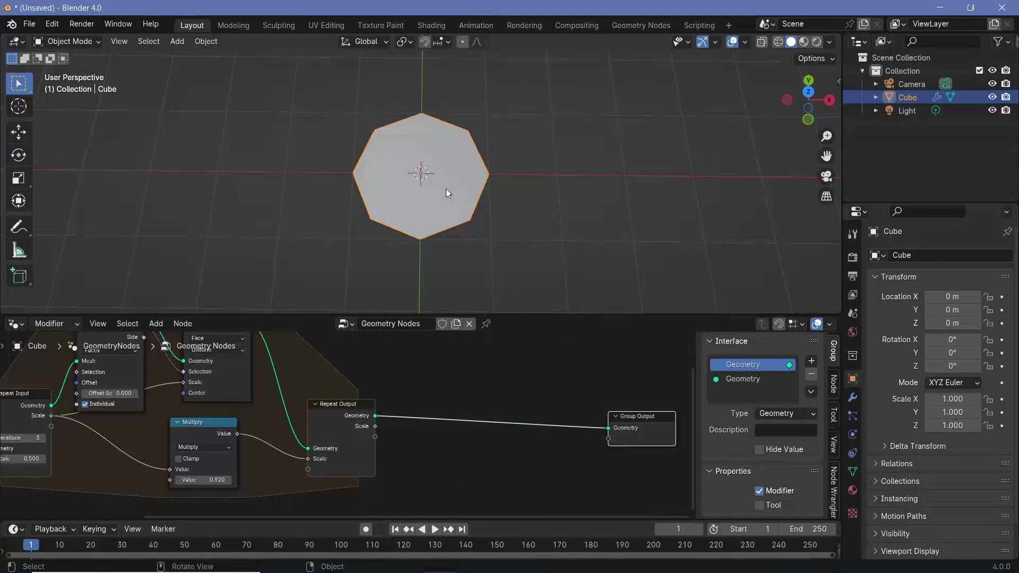
Step: Insert a Delete Geometry node before Group Output with Domain Face and Mode Only Faces
{"action": "key", "text": "shift+a"}
{"action": "type", "text": "delet"}
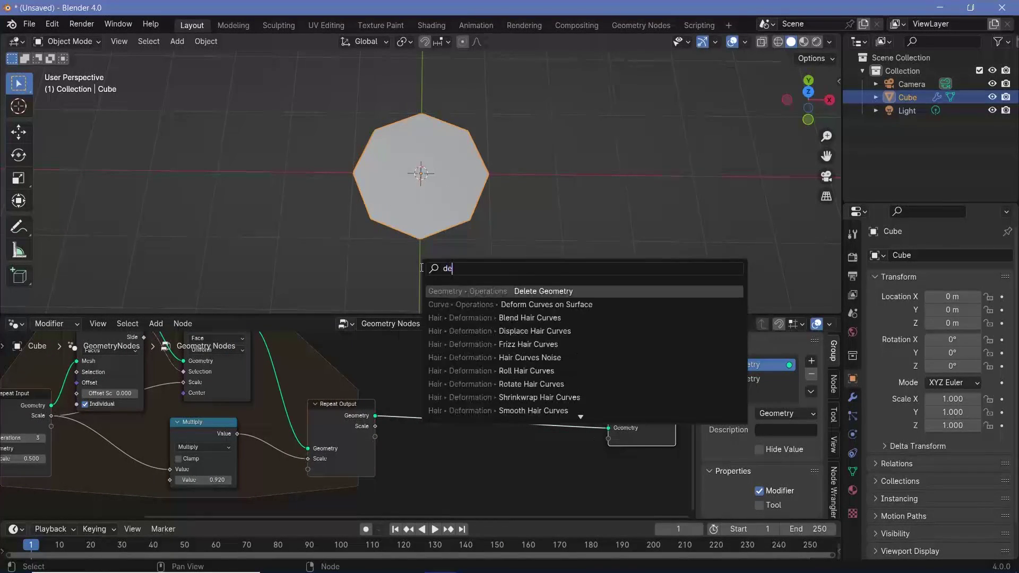
{"action": "key", "text": "Return"}
{"action": "left_click", "coordinate": [494, 492]}
{"action": "scroll", "coordinate": [483, 379], "scroll_direction": "up", "scroll_amount": 4}
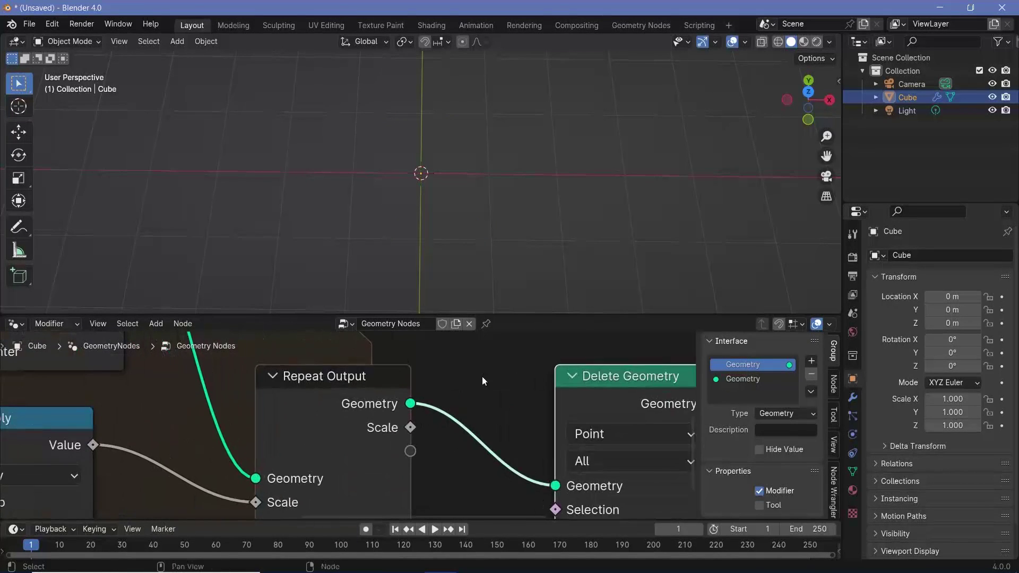
{"action": "left_click", "coordinate": [507, 402]}
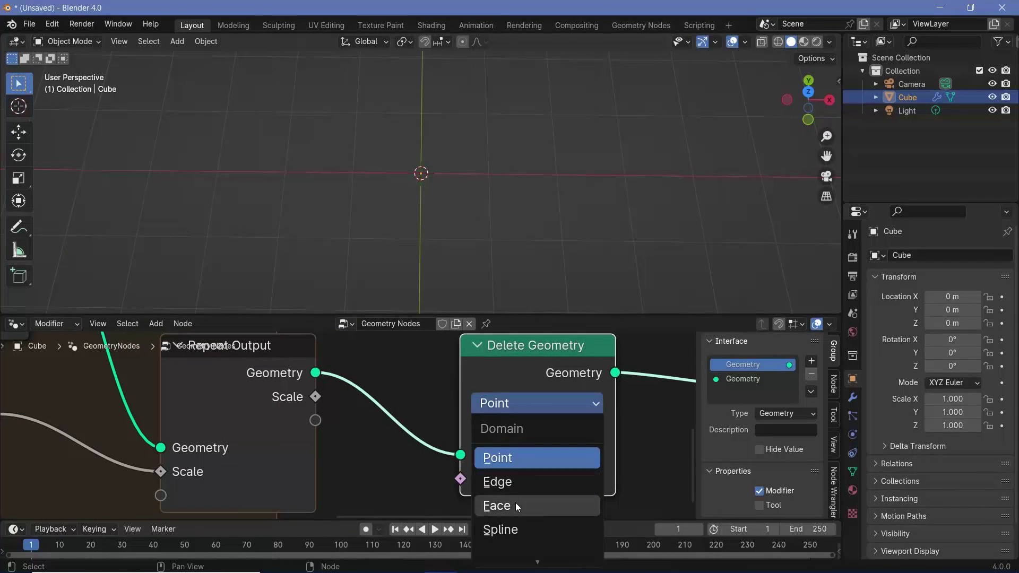
{"action": "left_click", "coordinate": [514, 502]}
{"action": "left_click", "coordinate": [522, 429]}
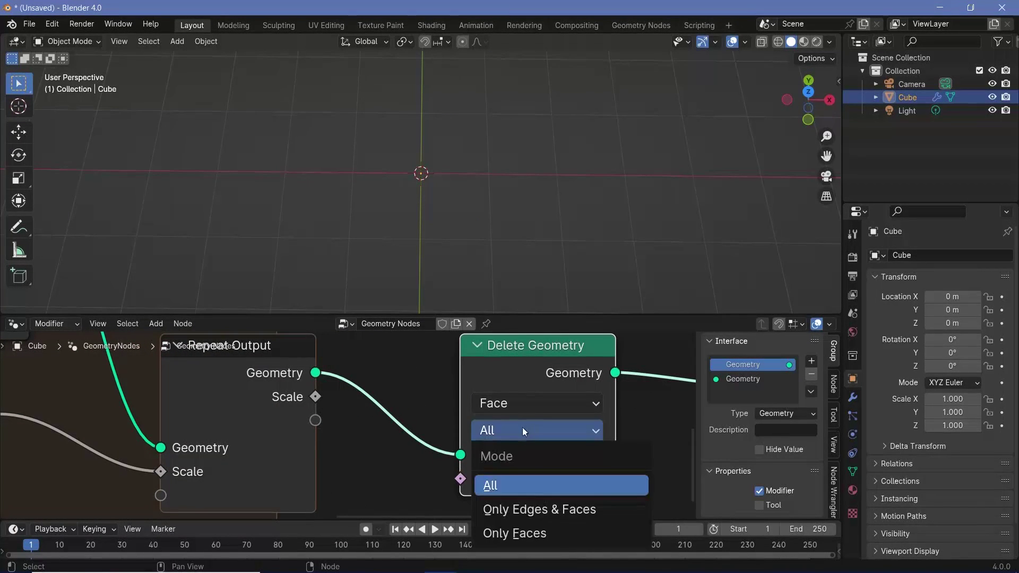
{"action": "left_click", "coordinate": [550, 532]}
Step: Orbit around the bare-edge mandala and toggle viewport overlays off and back on
{"action": "scroll", "coordinate": [422, 212], "scroll_direction": "up", "scroll_amount": 9}
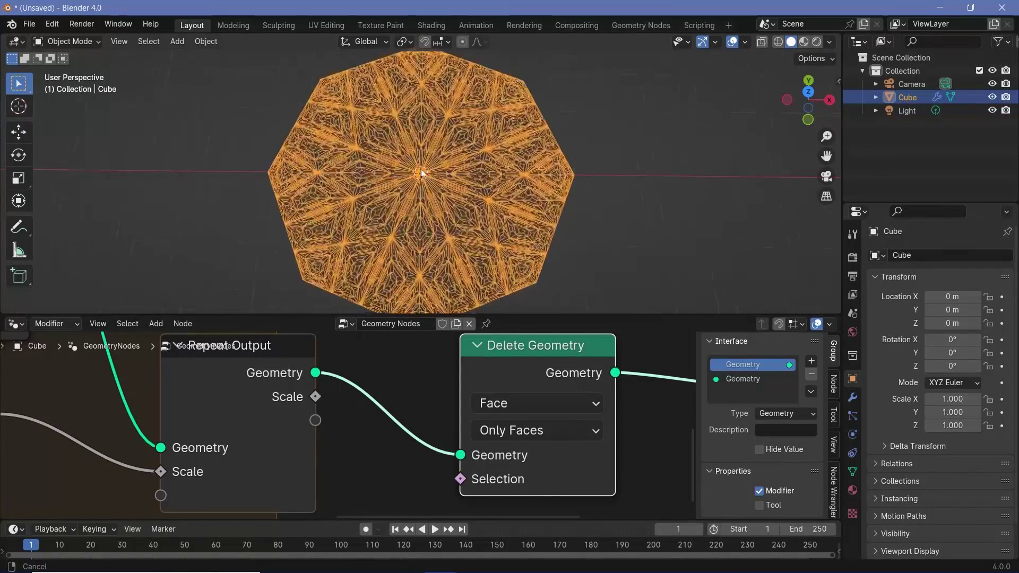
{"action": "middle_click_drag", "start_coordinate": [455, 183], "coordinate": [493, 236]}
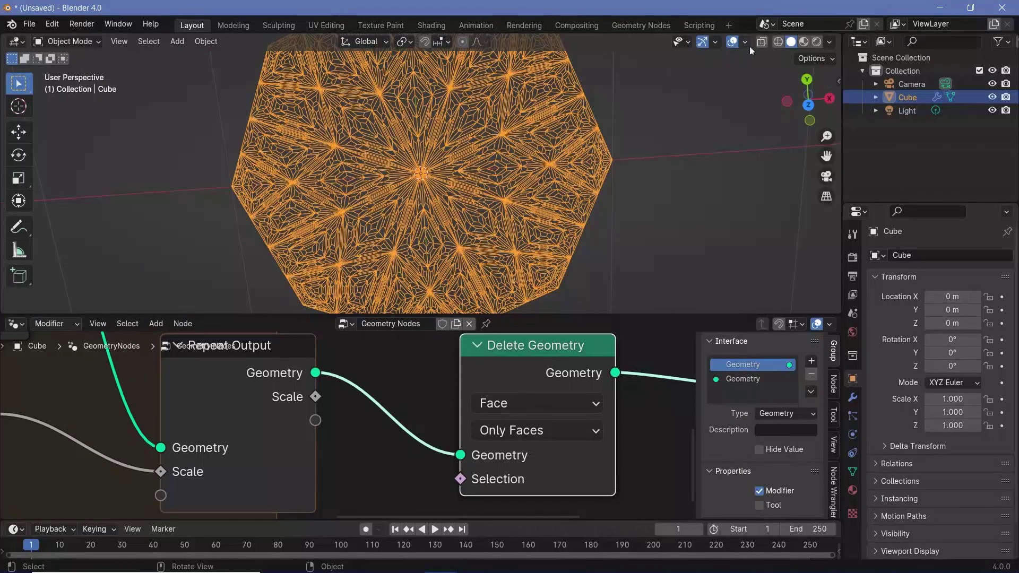
{"action": "left_click", "coordinate": [731, 42]}
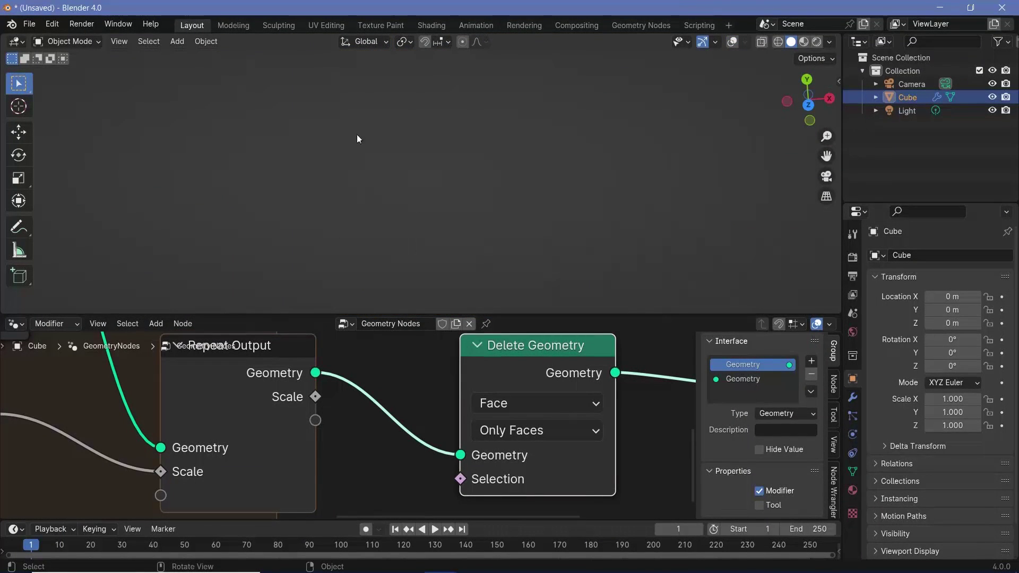
{"action": "left_click", "coordinate": [731, 43]}
{"action": "middle_click_drag", "start_coordinate": [412, 474], "coordinate": [448, 414]}
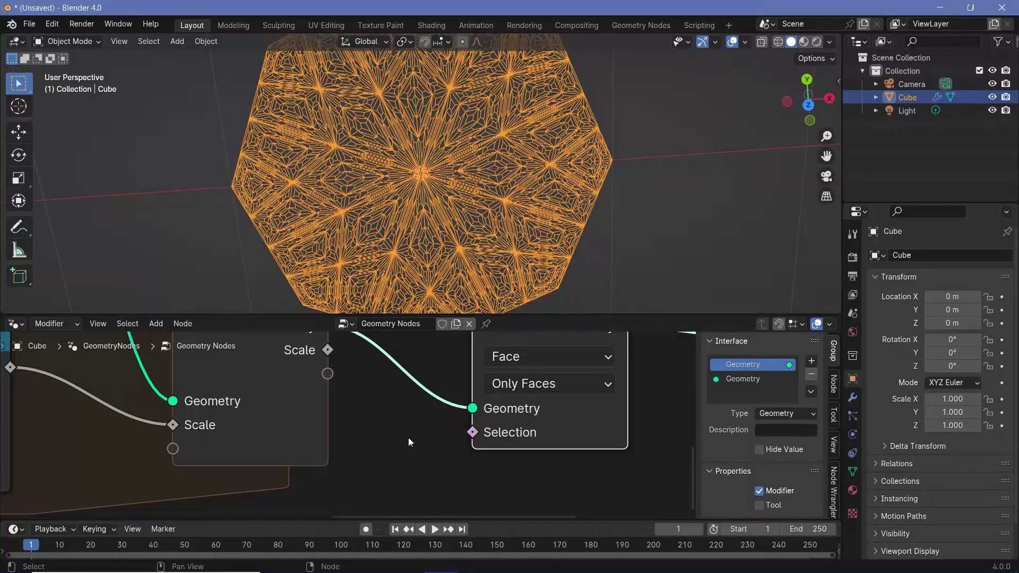
Step: Add a Face Area input node below and left of Delete Geometry
{"action": "middle_click_drag", "start_coordinate": [406, 439], "coordinate": [423, 389]}
{"action": "key", "text": "shift+a"}
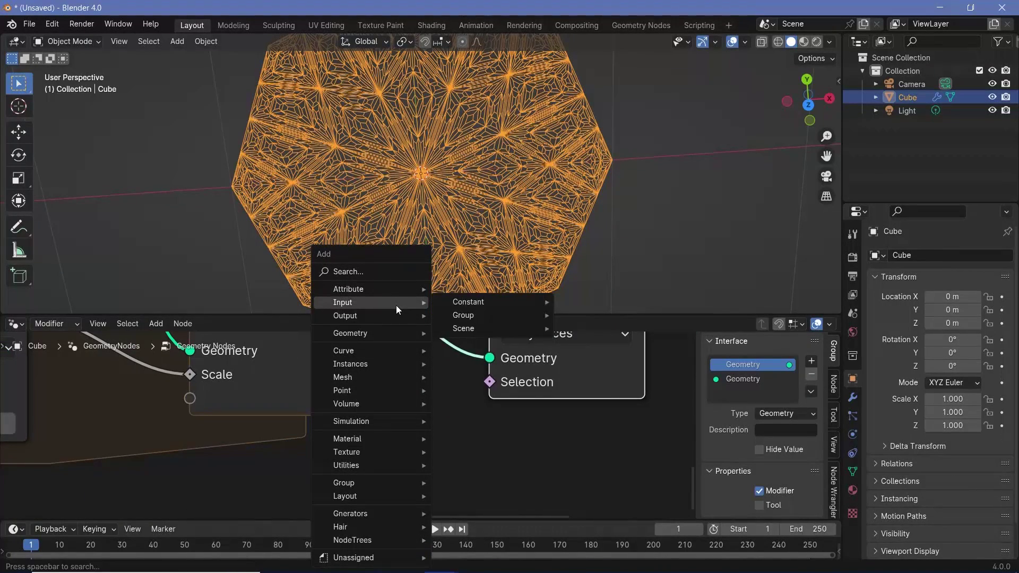
{"action": "type", "text": "face"}
{"action": "key", "text": "Return"}
{"action": "left_click", "coordinate": [351, 430]}
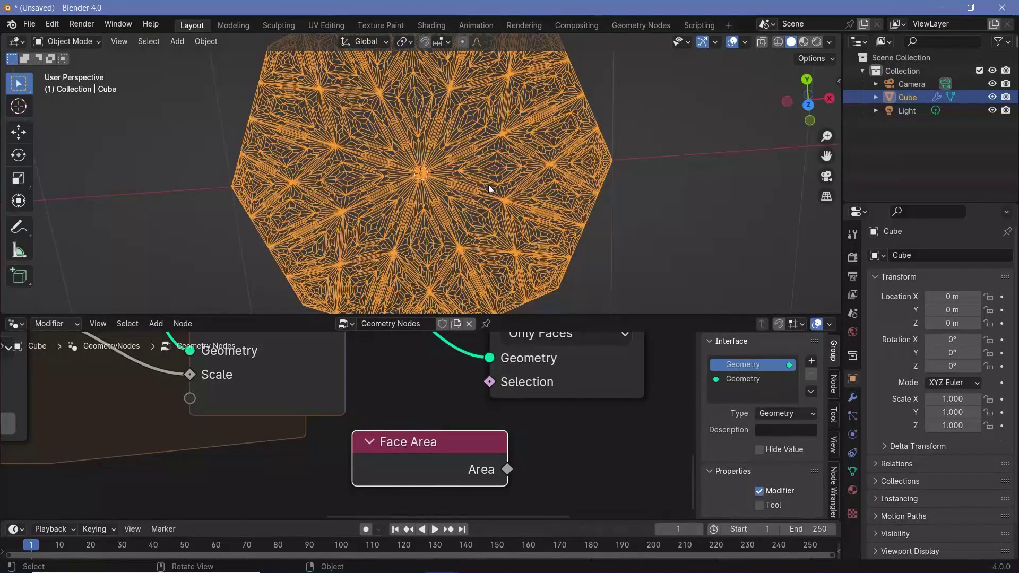
{"action": "left_click_drag", "start_coordinate": [408, 447], "coordinate": [174, 500]}
{"action": "scroll", "coordinate": [338, 497], "scroll_direction": "down", "scroll_amount": 3}
{"action": "middle_click_drag", "start_coordinate": [338, 496], "coordinate": [344, 439]}
Step: Compare Area with Greater Than at B 0.1 and drive Delete Geometry's Selection with the result
{"action": "key", "text": "shift+a"}
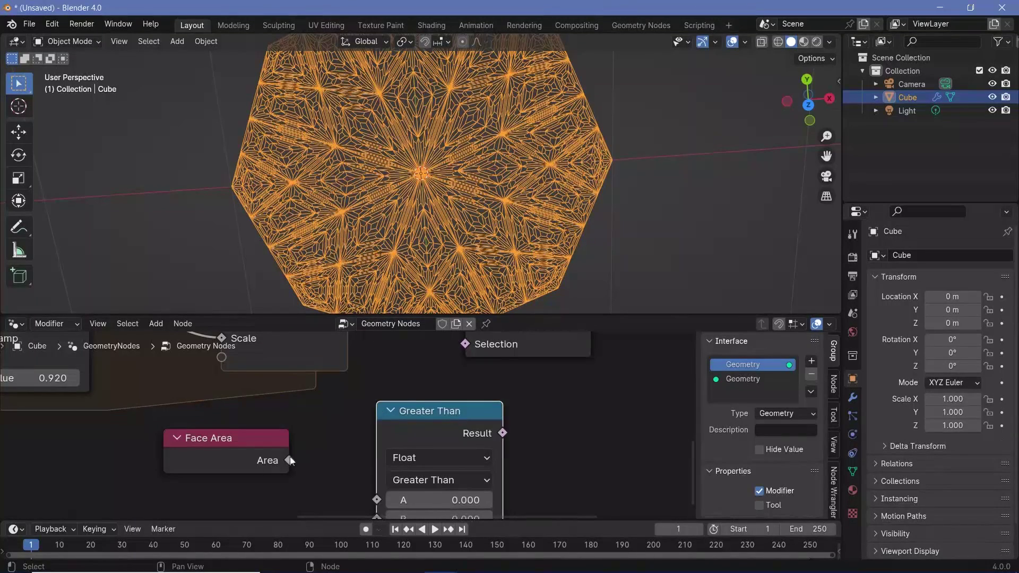
{"action": "left_click_drag", "start_coordinate": [289, 459], "coordinate": [377, 475]}
{"action": "left_click_drag", "start_coordinate": [425, 380], "coordinate": [366, 359]}
{"action": "left_click", "coordinate": [382, 474]}
{"action": "type", "text": "0.1"}
{"action": "key", "text": "Return"}
{"action": "middle_click_drag", "start_coordinate": [472, 391], "coordinate": [401, 465]}
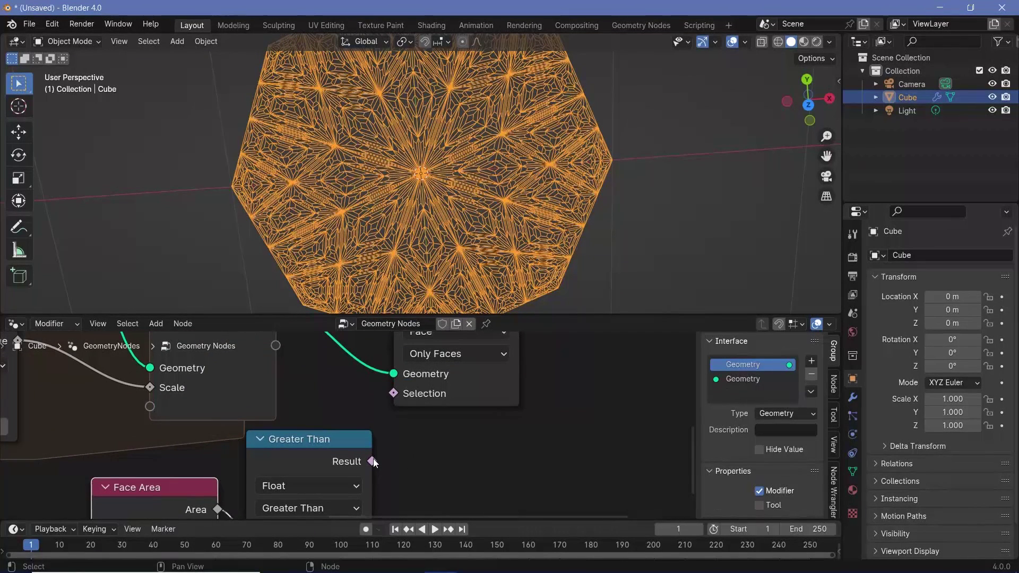
{"action": "left_click_drag", "start_coordinate": [374, 461], "coordinate": [393, 393]}
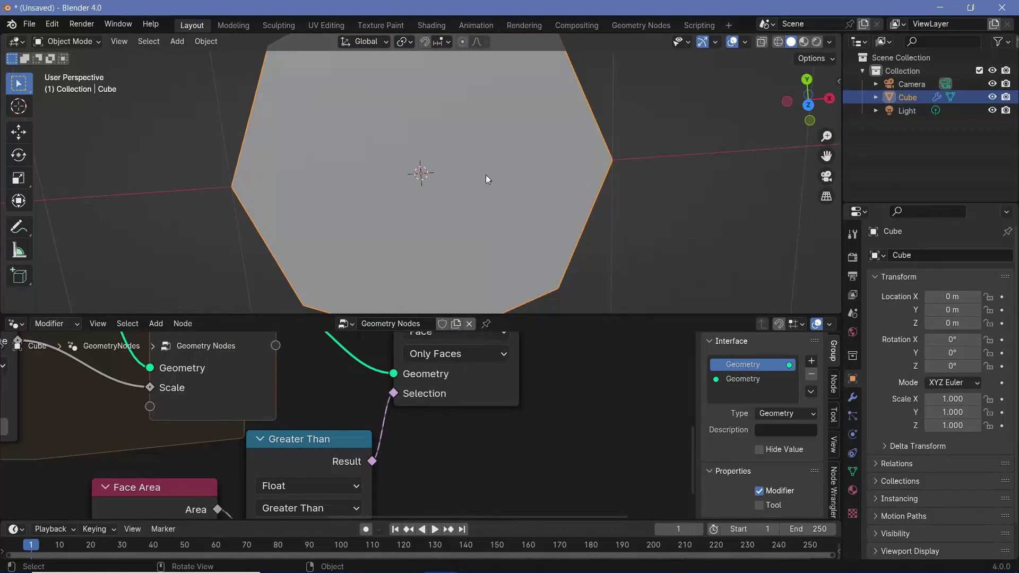
{"action": "middle_click_drag", "start_coordinate": [417, 507], "coordinate": [516, 378]}
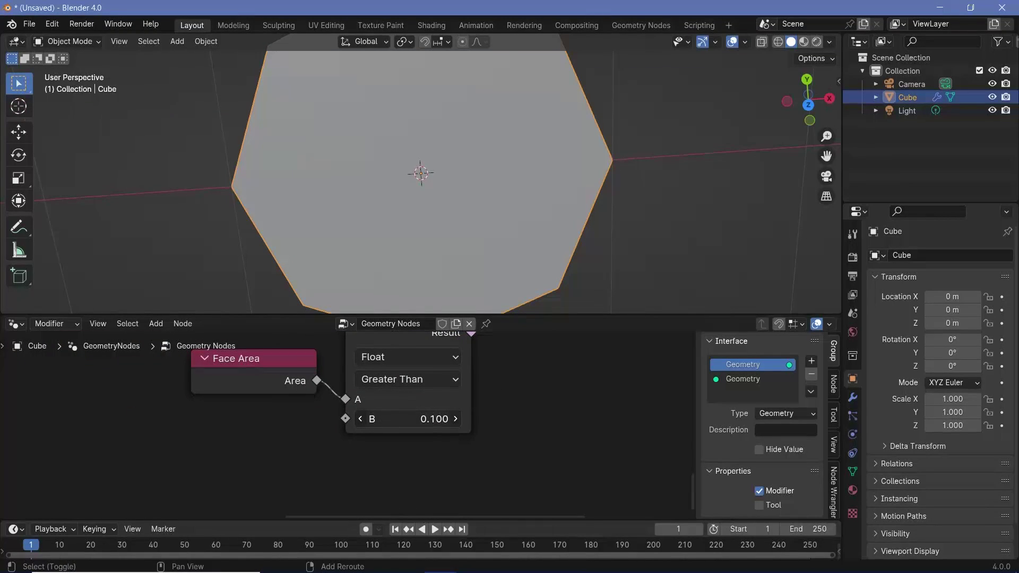
Step: Tweak the comparison threshold B and move Face Area away from the comparison node
{"action": "key", "text": "minus"}
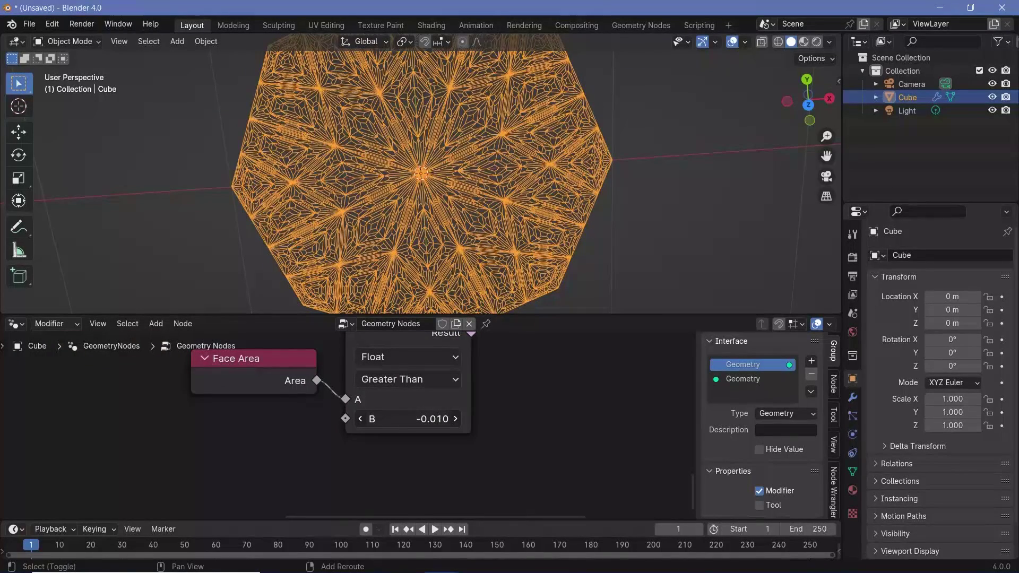
{"action": "mouse_move", "coordinate": [407, 418]}
{"action": "left_mouse_down"}
{"action": "mouse_move", "coordinate": [419, 418]}
{"action": "mouse_move", "coordinate": [404, 419]}
{"action": "left_mouse_up"}
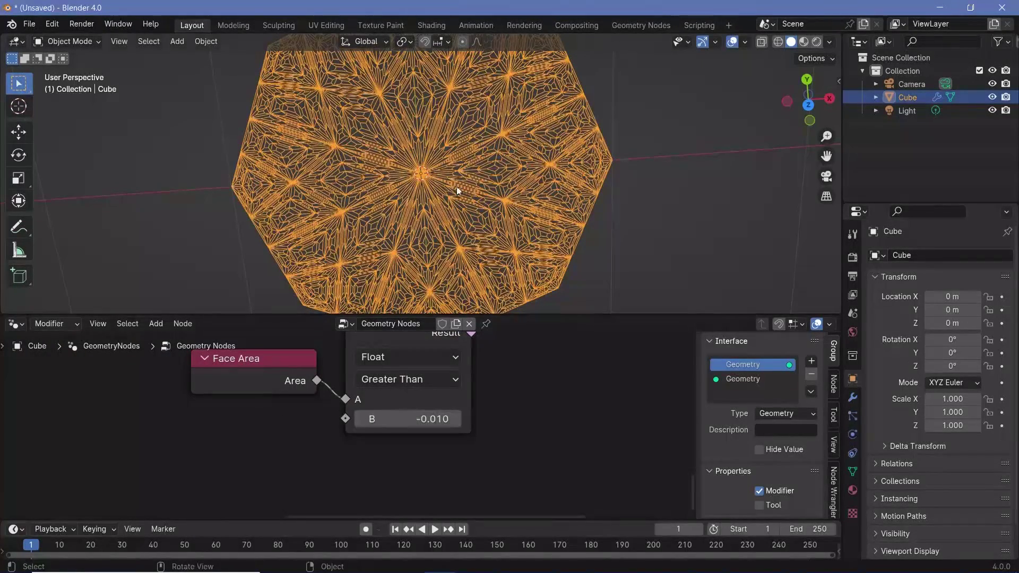
{"action": "scroll", "coordinate": [235, 402], "scroll_direction": "down", "scroll_amount": 3}
{"action": "middle_click_drag", "start_coordinate": [264, 422], "coordinate": [367, 412], "text": "shift"}
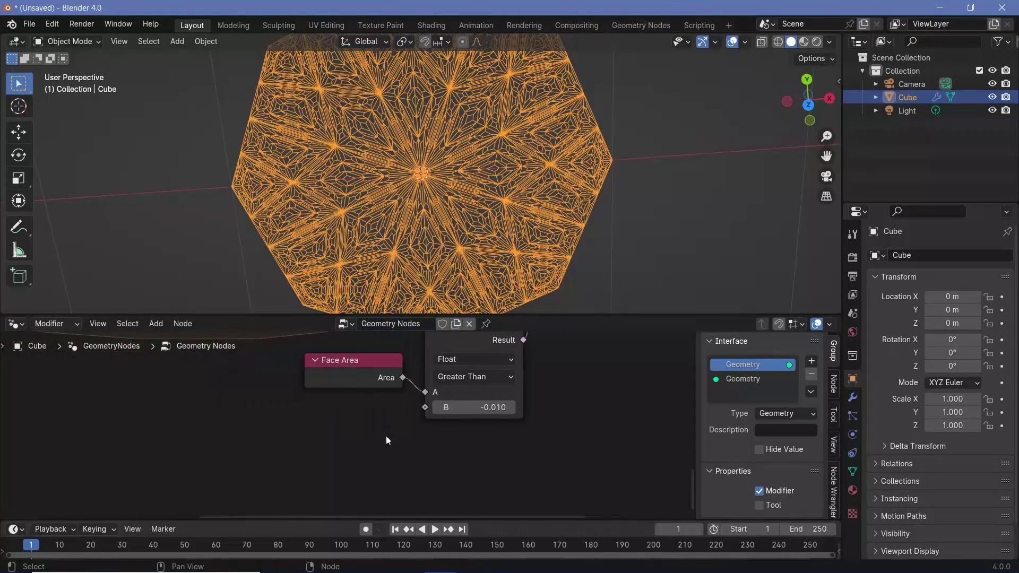
{"action": "left_click_drag", "start_coordinate": [361, 368], "coordinate": [90, 395]}
{"action": "middle_click_drag", "start_coordinate": [223, 419], "coordinate": [320, 409], "text": "shift"}
Step: Insert a Math node set to Multiply by 50 on the Face Area link
{"action": "key", "text": "shift+a"}
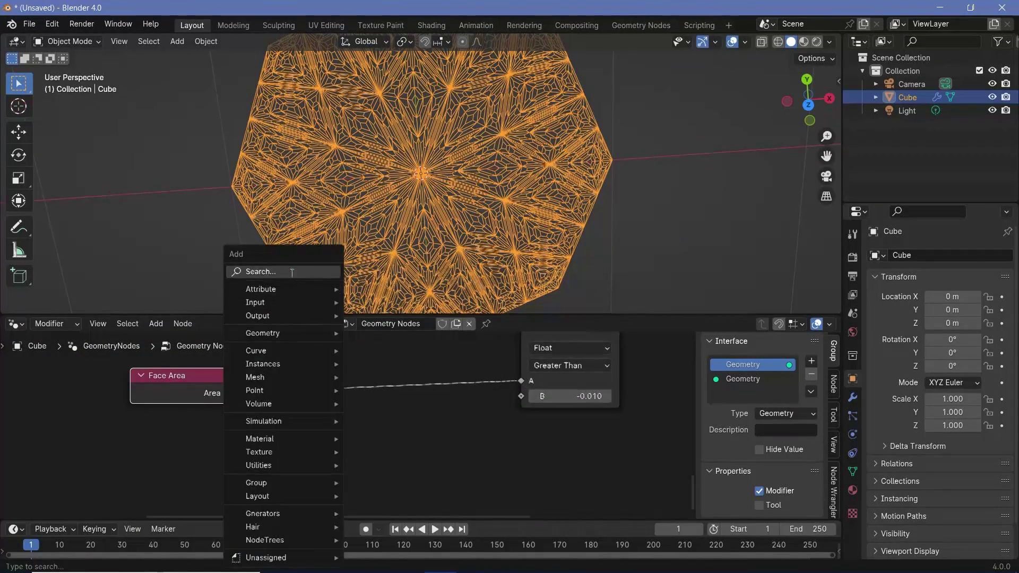
{"action": "type", "text": "math"}
{"action": "left_click", "coordinate": [338, 297]}
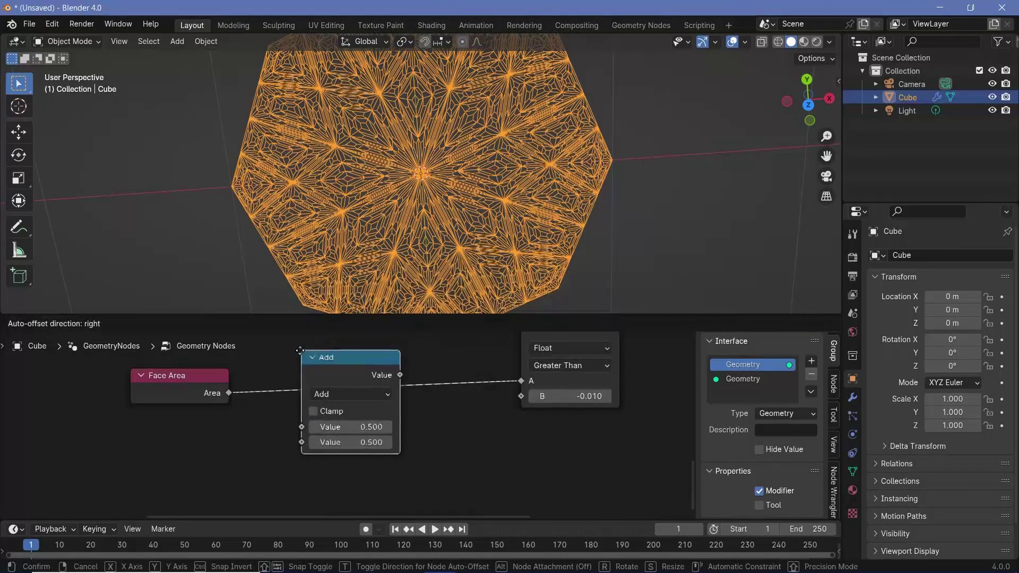
{"action": "left_click", "coordinate": [295, 345]}
{"action": "left_click", "coordinate": [348, 393]}
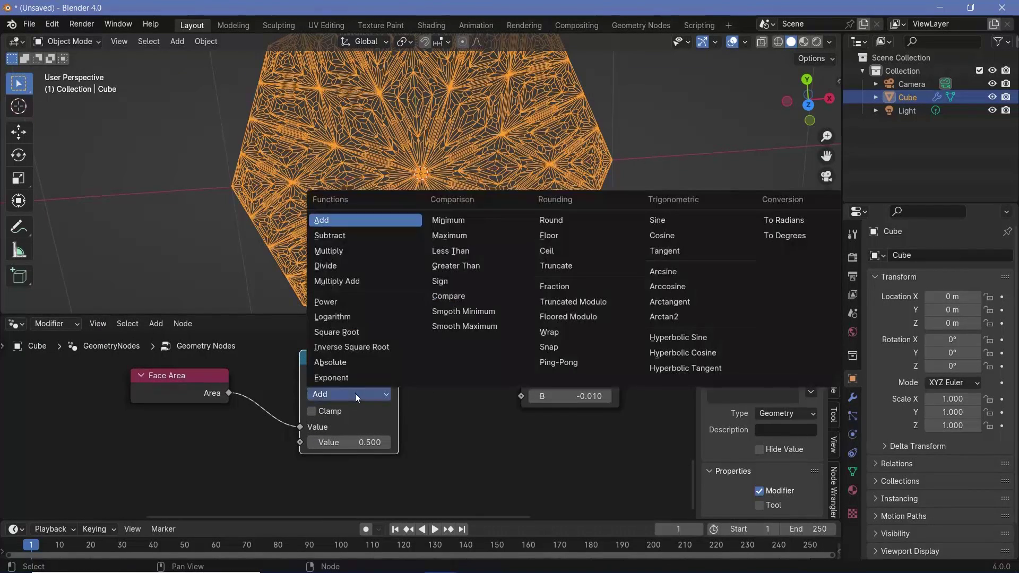
{"action": "left_click", "coordinate": [362, 251]}
{"action": "left_click", "coordinate": [361, 440]}
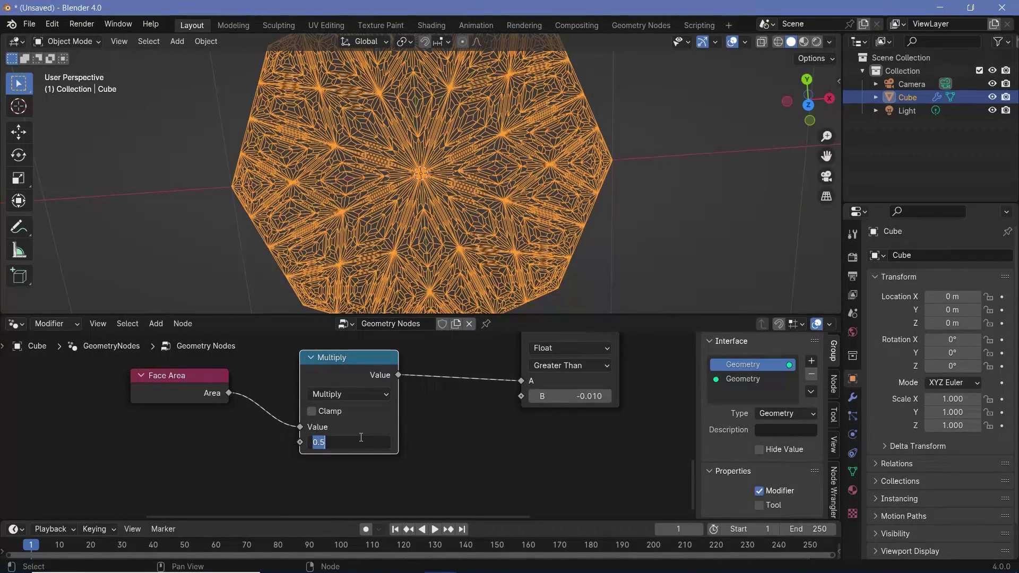
{"action": "type", "text": "50"}
{"action": "key", "text": "Return"}
Step: Raise the comparison threshold B to 0.050, hide overlays, and orbit to view the cut-outs
{"action": "middle_click_drag", "start_coordinate": [546, 412], "coordinate": [437, 465]}
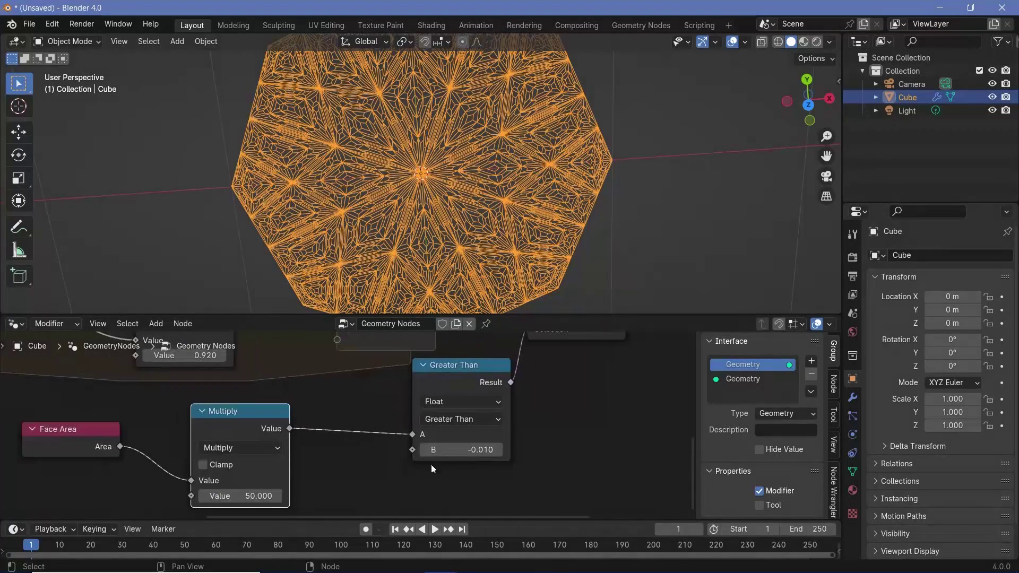
{"action": "mouse_move", "coordinate": [486, 450]}
{"action": "left_mouse_down", "text": "shift"}
{"action": "mouse_move", "coordinate": [497, 449]}
{"action": "mouse_move", "coordinate": [485, 449]}
{"action": "left_mouse_up", "text": "shift"}
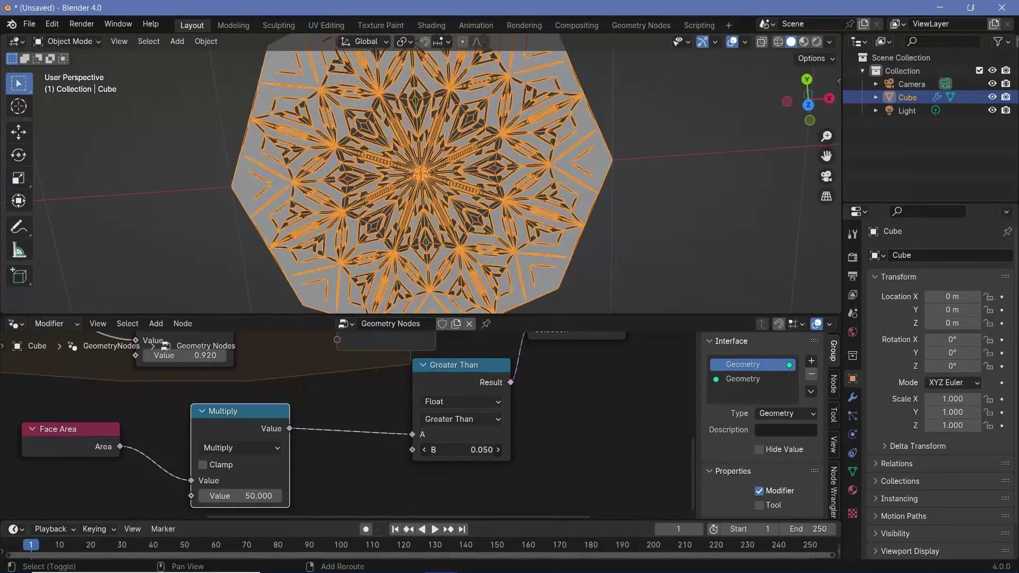
{"action": "key", "text": "shift+alt+z"}
{"action": "middle_click_drag", "start_coordinate": [545, 163], "coordinate": [503, 157]}
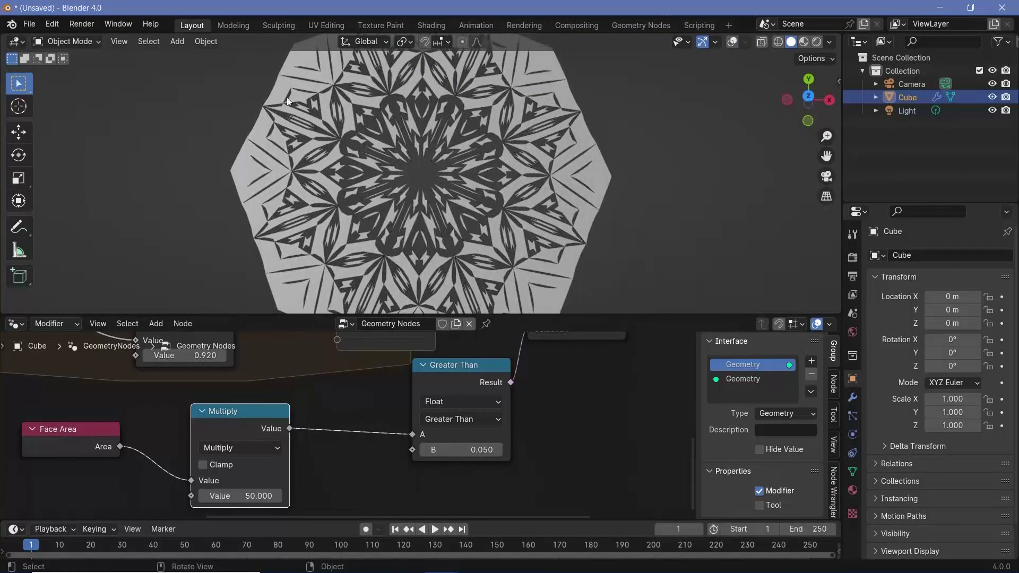
Step: Switch the comparison to Less Than with B at 0.050
{"action": "left_click", "coordinate": [495, 419]}
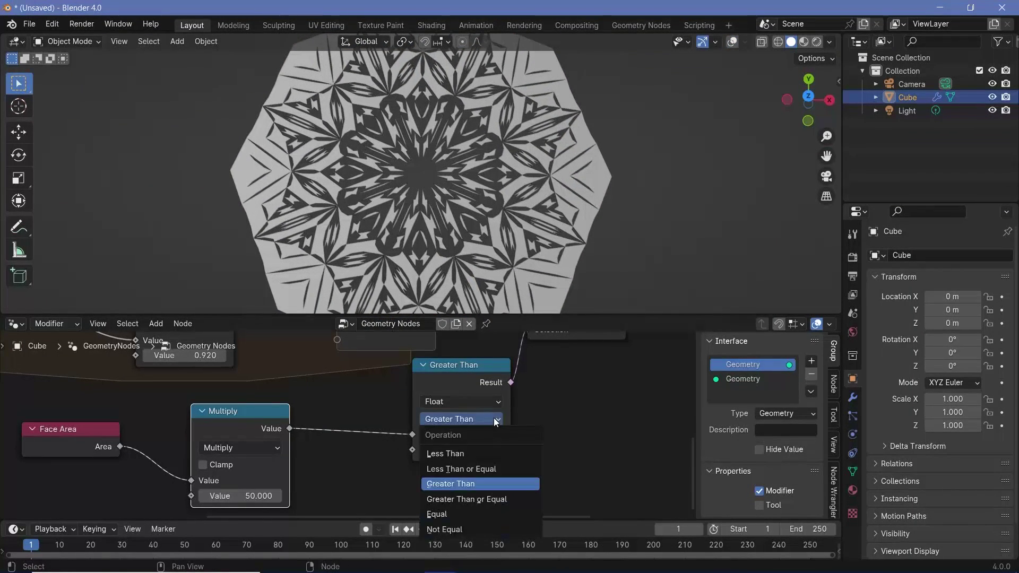
{"action": "left_click", "coordinate": [492, 456]}
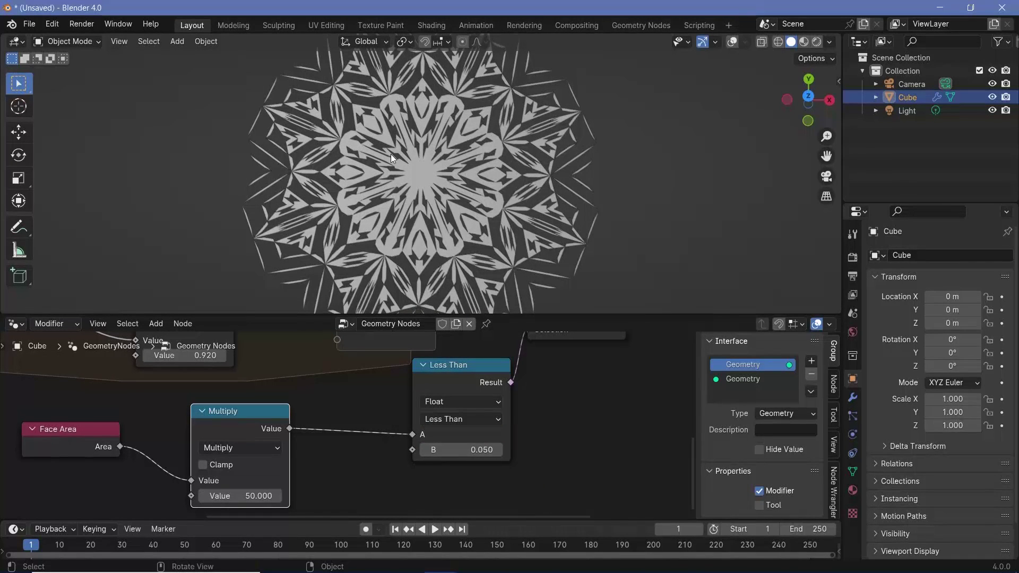
{"action": "mouse_move", "coordinate": [461, 450]}
{"action": "left_mouse_down", "text": "shift"}
{"action": "mouse_move", "coordinate": [474, 450]}
{"action": "mouse_move", "coordinate": [466, 450]}
{"action": "left_mouse_up", "text": "shift"}
{"action": "scroll", "coordinate": [549, 452], "scroll_direction": "down", "scroll_amount": 2}
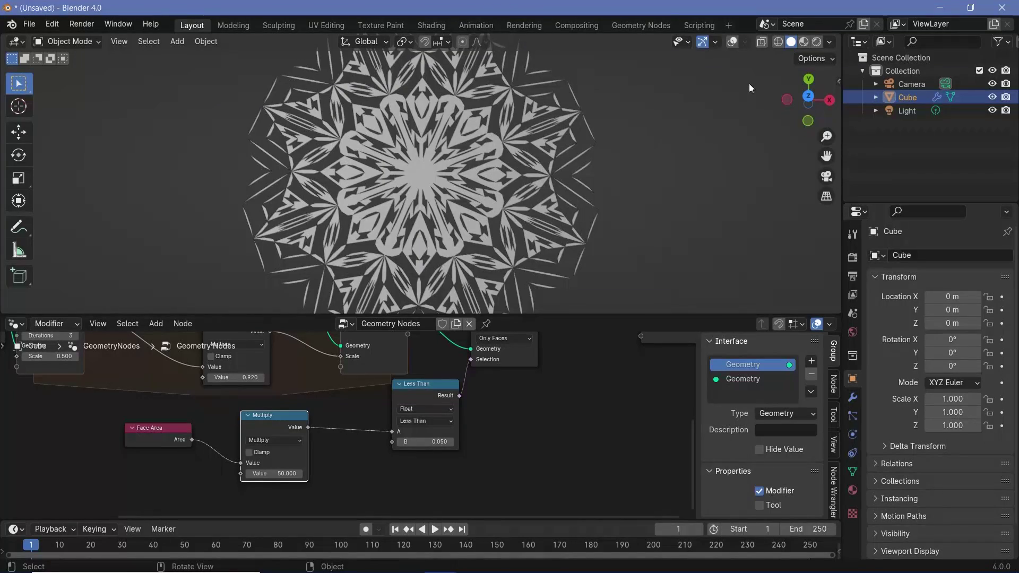
Step: Turn viewport overlays back on and move Group Output further right to make room
{"action": "left_click", "coordinate": [732, 42]}
{"action": "scroll", "coordinate": [450, 175], "scroll_direction": "up", "scroll_amount": 6}
{"action": "scroll", "coordinate": [450, 175], "scroll_direction": "up", "scroll_amount": 5}
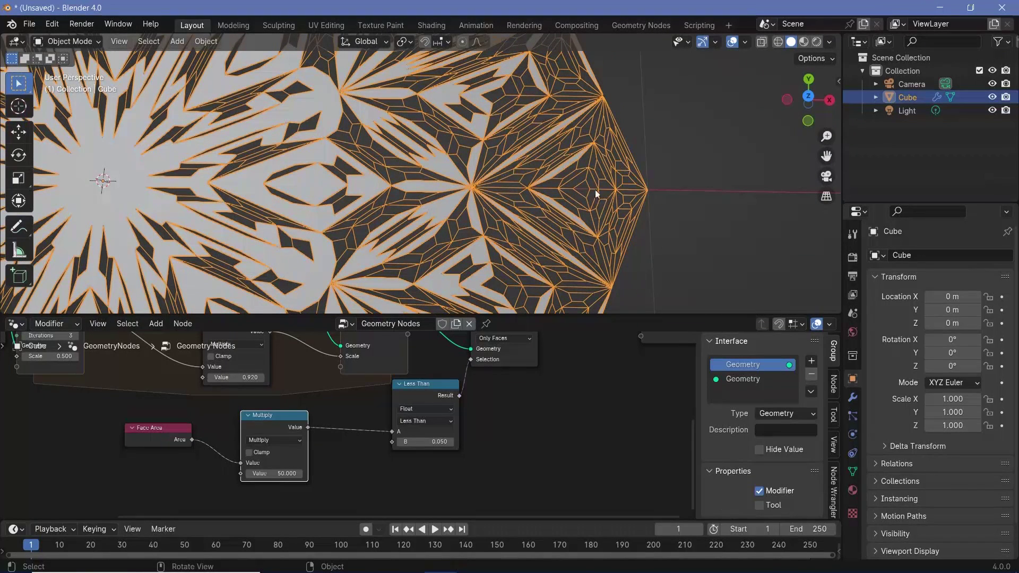
{"action": "scroll", "coordinate": [454, 385], "scroll_direction": "down", "scroll_amount": 4}
{"action": "middle_click_drag", "start_coordinate": [606, 388], "coordinate": [430, 450]}
{"action": "left_click_drag", "start_coordinate": [447, 413], "coordinate": [605, 411]}
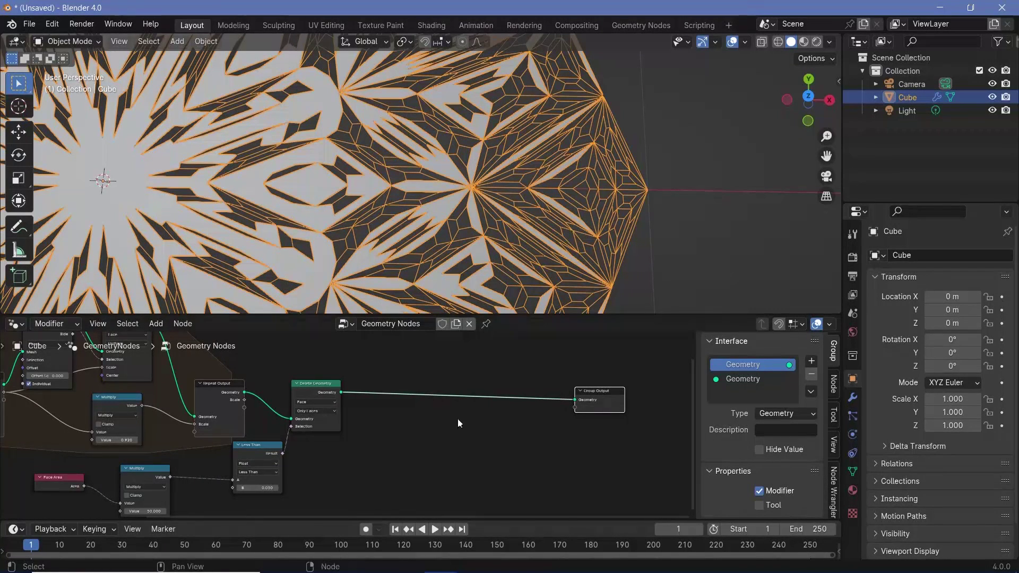
Step: Insert a Join Geometry node after Delete Geometry
{"action": "scroll", "coordinate": [458, 423], "scroll_direction": "up", "scroll_amount": 2}
{"action": "key", "text": "shift+a"}
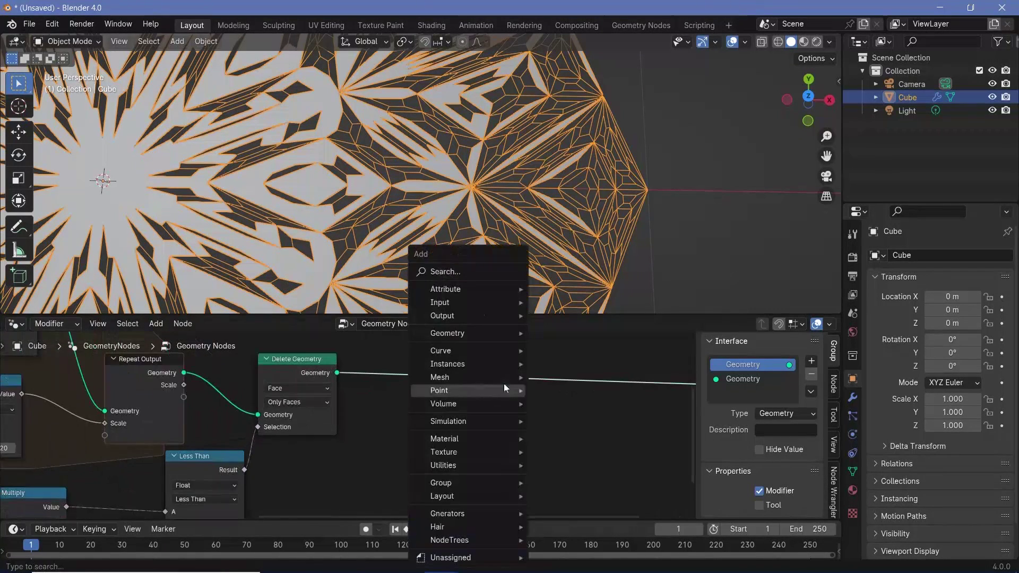
{"action": "left_click", "coordinate": [470, 270]}
{"action": "type", "text": "join"}
{"action": "key", "text": "Return"}
{"action": "left_click", "coordinate": [585, 378]}
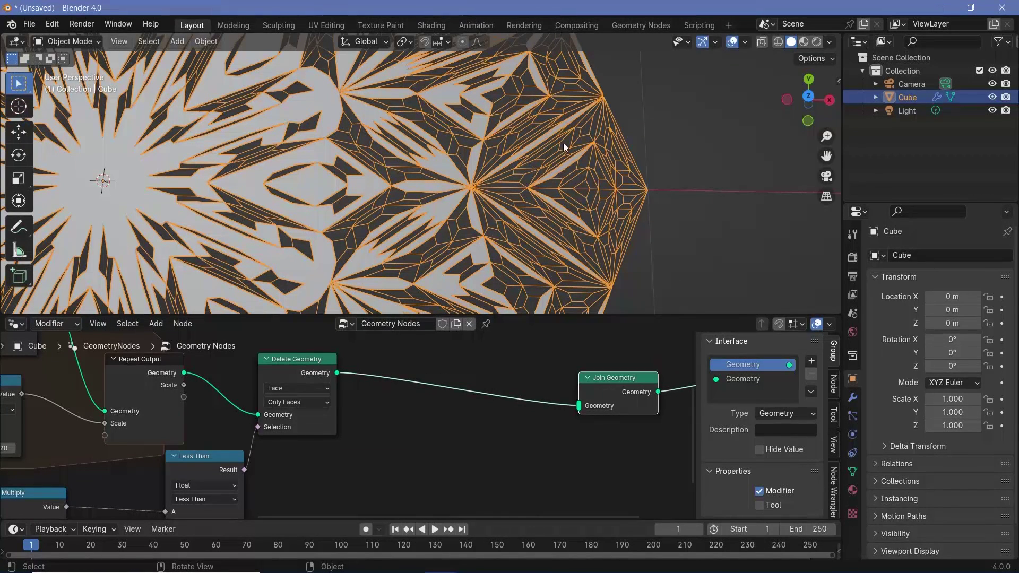
Step: Add a Mesh to Curve node fed by Delete Geometry's output
{"action": "key", "text": "shift+a"}
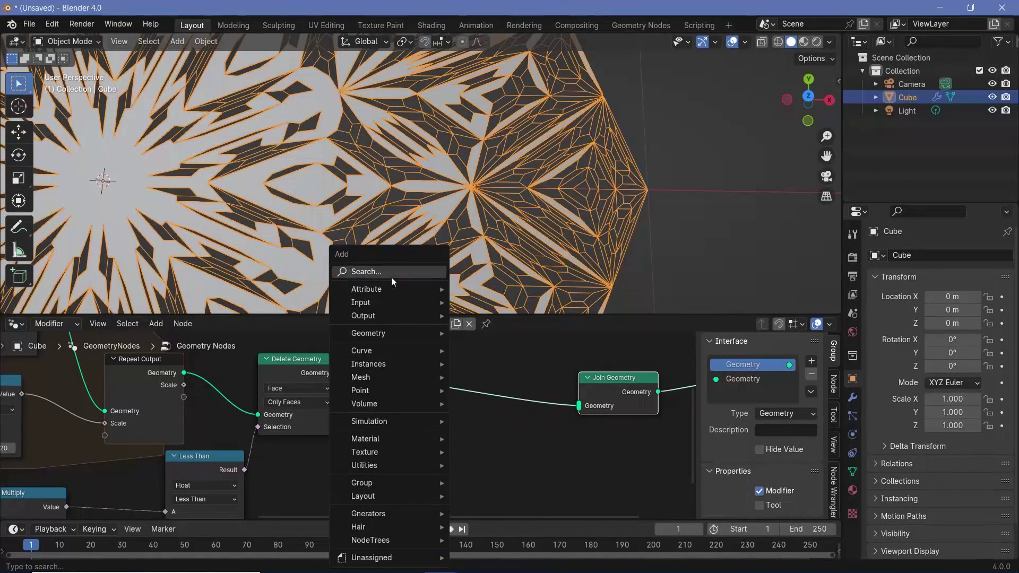
{"action": "mouse_move", "coordinate": [411, 334]}
{"action": "type", "text": "mesh to"}
{"action": "key", "text": "Return"}
{"action": "left_click", "coordinate": [406, 415]}
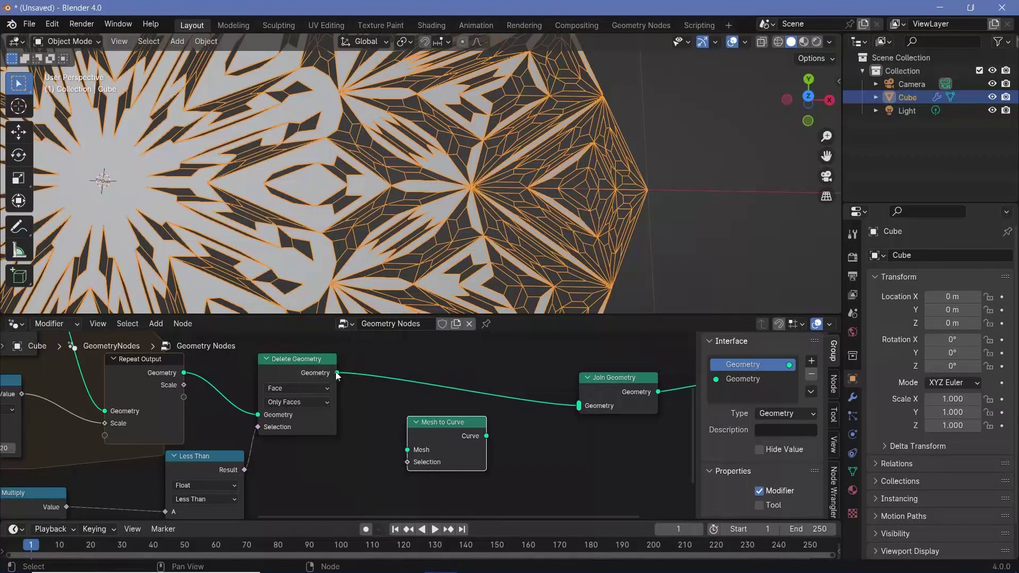
{"action": "left_click_drag", "start_coordinate": [337, 373], "coordinate": [408, 448]}
{"action": "left_click_drag", "start_coordinate": [436, 434], "coordinate": [414, 443]}
Step: Add a Curve to Mesh node and feed it Mesh to Curve's curve
{"action": "key", "text": "shift+a"}
{"action": "mouse_move", "coordinate": [473, 343]}
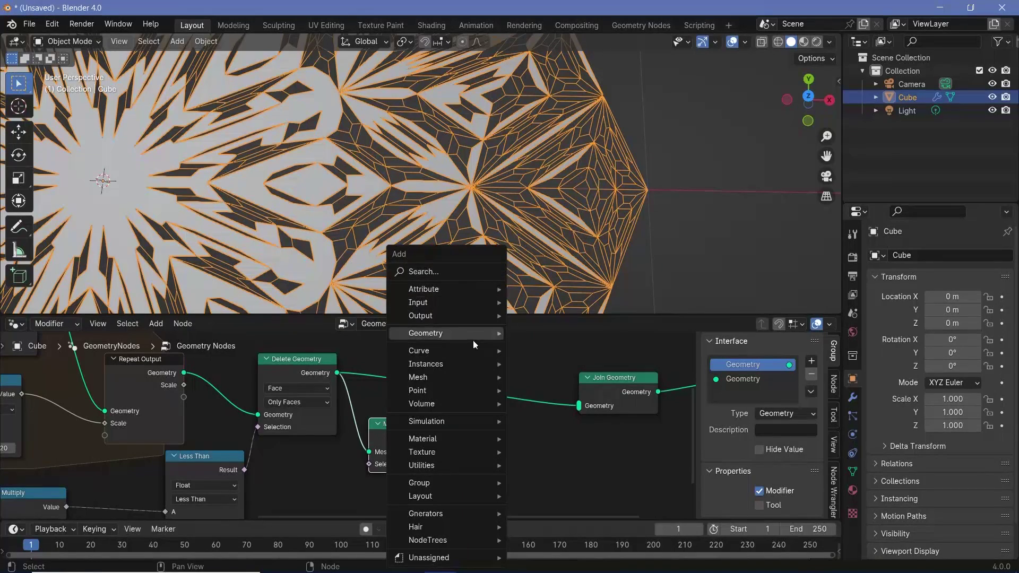
{"action": "type", "text": "curve to mesh"}
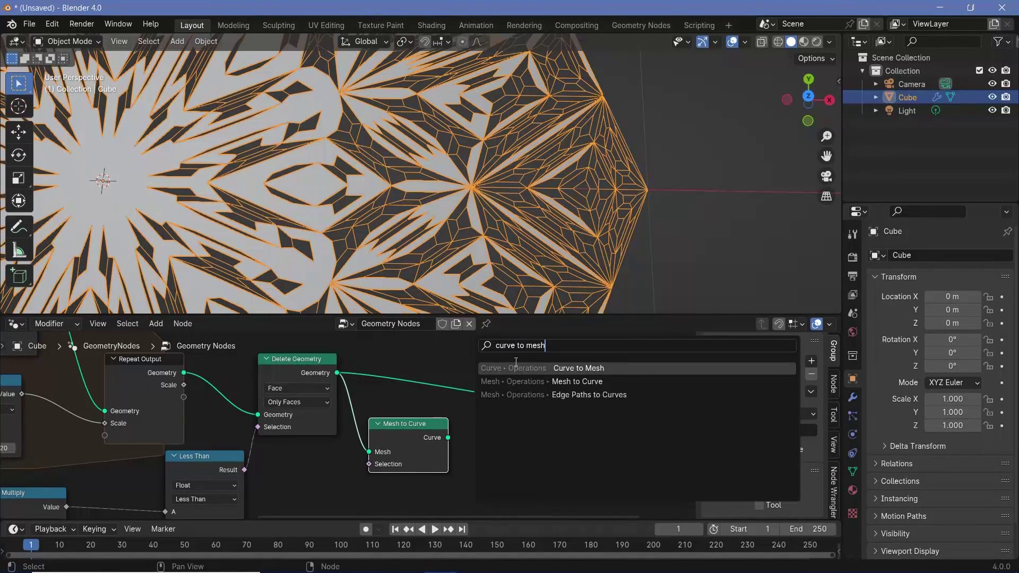
{"action": "key", "text": "Return"}
{"action": "left_click", "coordinate": [494, 437]}
{"action": "left_click_drag", "start_coordinate": [450, 439], "coordinate": [485, 465]}
Step: Add a Curve Circle profile with Resolution 3 and Radius 0.005 m to Curve to Mesh
{"action": "middle_click_drag", "start_coordinate": [426, 503], "coordinate": [444, 452]}
{"action": "key", "text": "shift+a"}
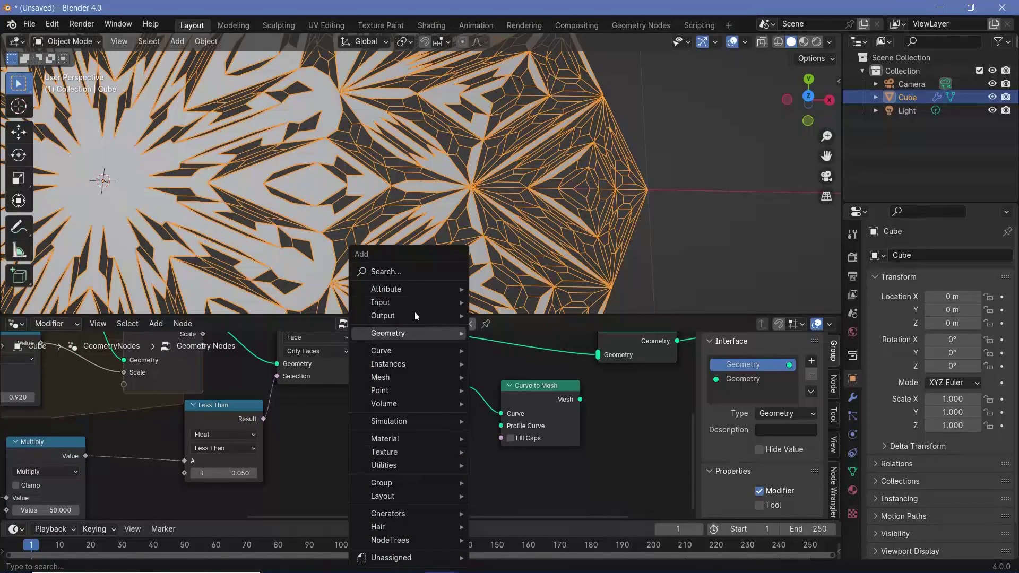
{"action": "mouse_move", "coordinate": [424, 350]}
{"action": "type", "text": "curcle"}
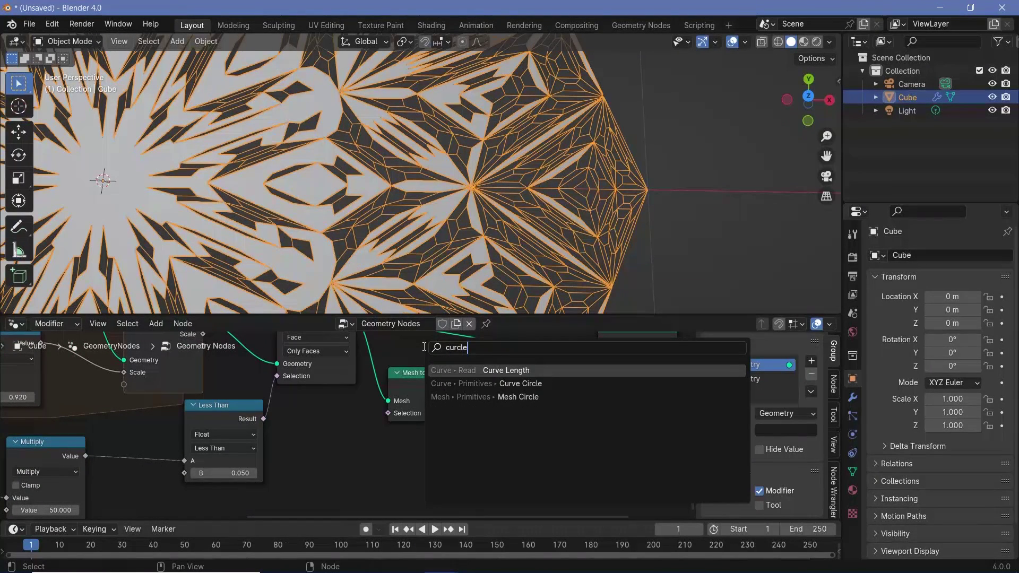
{"action": "left_click", "coordinate": [491, 383]}
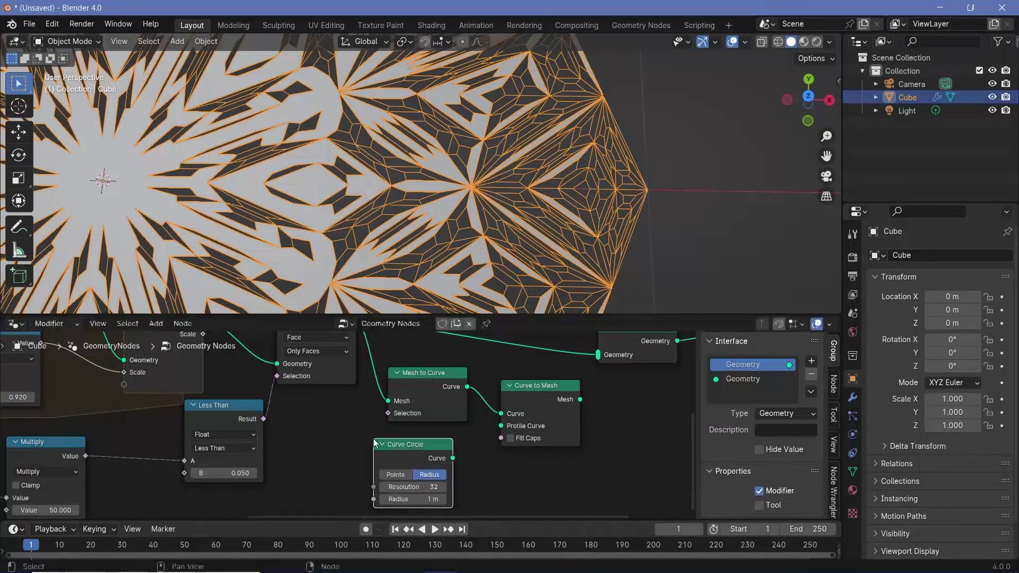
{"action": "left_click", "coordinate": [416, 487]}
{"action": "type", "text": "3"}
{"action": "key", "text": "Return"}
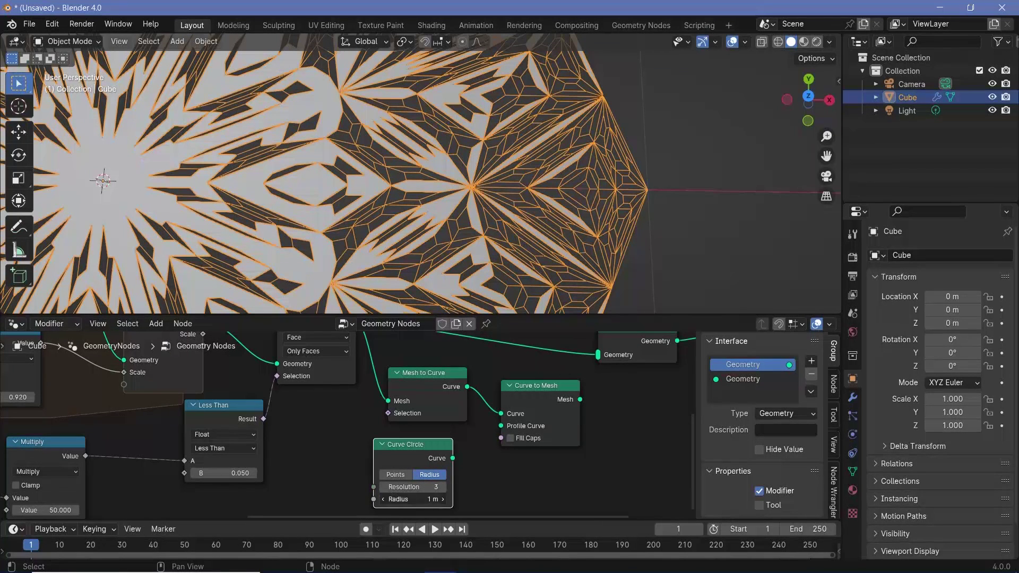
{"action": "left_click", "coordinate": [428, 496]}
{"action": "type", "text": "0.005"}
{"action": "key", "text": "Return"}
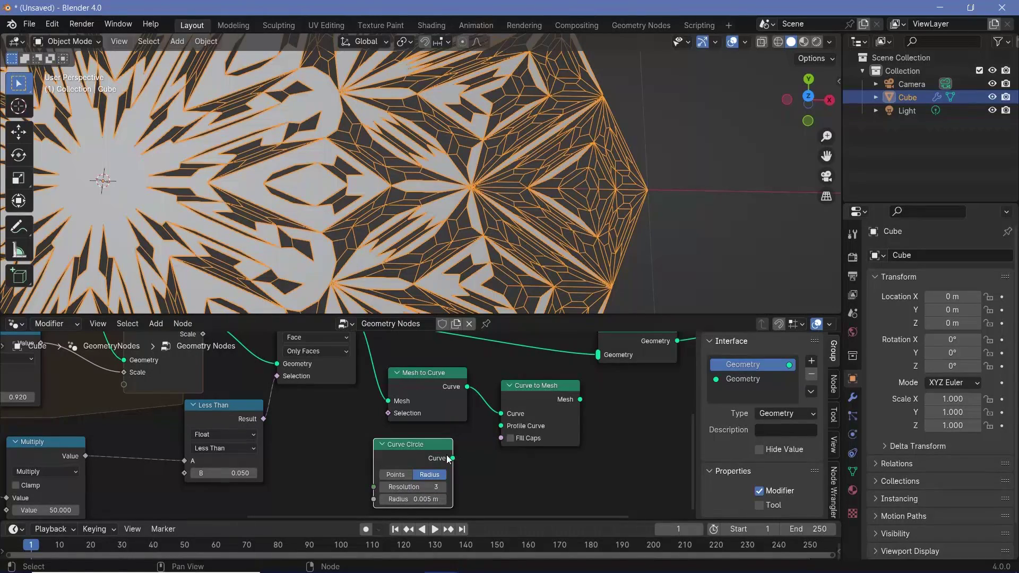
{"action": "left_click_drag", "start_coordinate": [452, 458], "coordinate": [501, 425]}
Step: Feed the Curve to Mesh tube output into Join Geometry
{"action": "middle_click_drag", "start_coordinate": [626, 405], "coordinate": [565, 421]}
{"action": "left_click_drag", "start_coordinate": [521, 415], "coordinate": [540, 377]}
{"action": "middle_click_drag", "start_coordinate": [420, 513], "coordinate": [511, 448]}
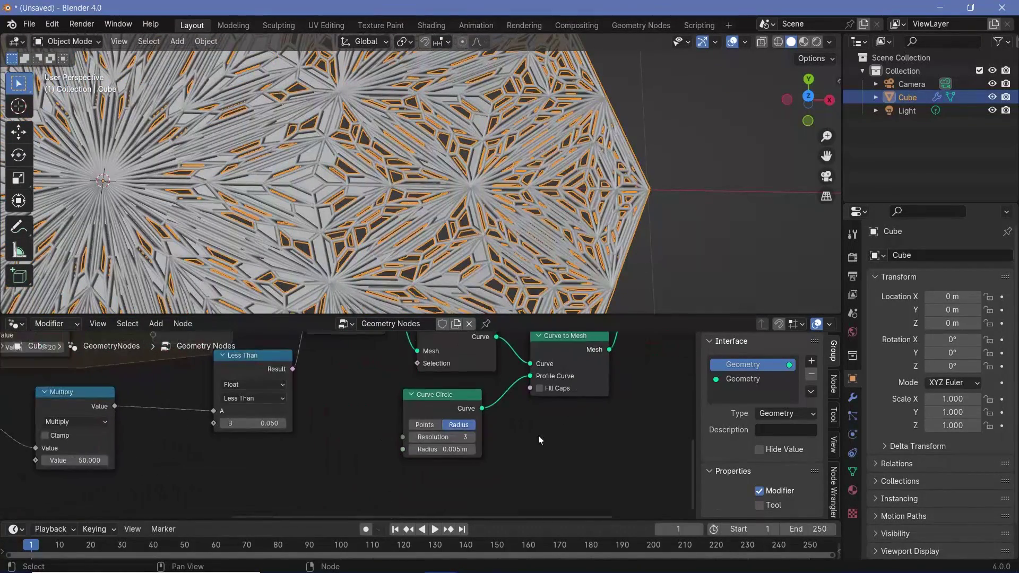
Step: Reduce the Curve Circle radius to 0.002 m for thinner wires
{"action": "scroll", "coordinate": [472, 463], "scroll_direction": "up", "scroll_amount": 2}
{"action": "double_click", "coordinate": [484, 458]}
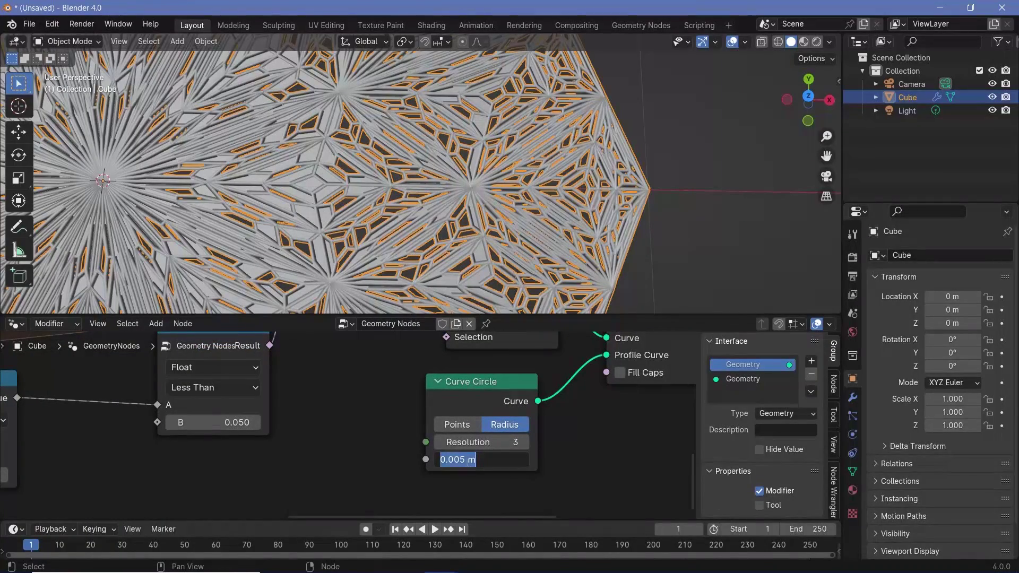
{"action": "left_click", "coordinate": [465, 464]}
{"action": "type", "text": "2"}
{"action": "key", "text": "Return"}
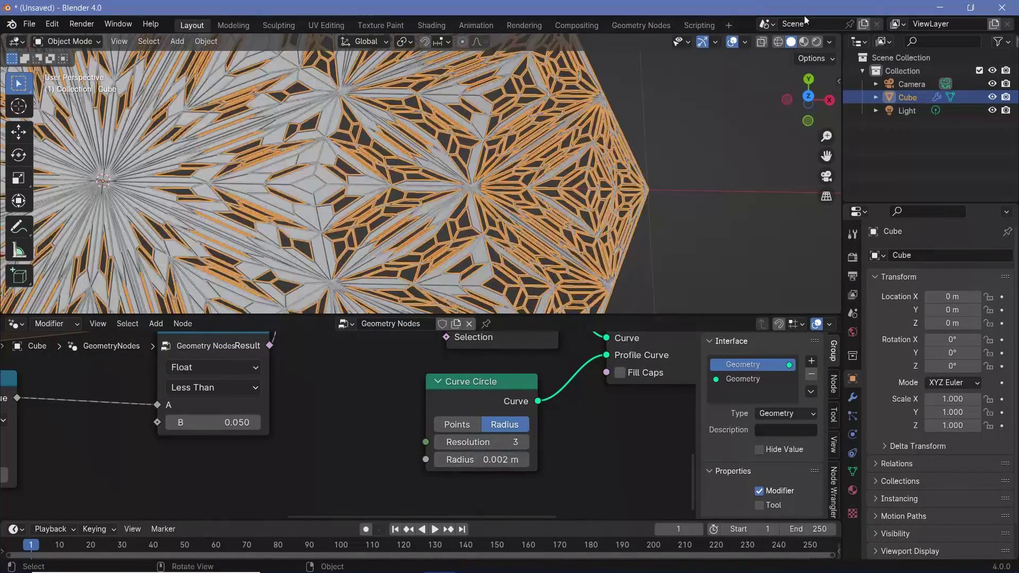
Step: Hide viewport overlays and pan and zoom out to frame the whole mandala
{"action": "left_click", "coordinate": [733, 42]}
{"action": "scroll", "coordinate": [348, 426], "scroll_direction": "down", "scroll_amount": 4}
{"action": "middle_click_drag", "start_coordinate": [309, 264], "coordinate": [557, 209], "text": "shift"}
{"action": "middle_click_drag", "start_coordinate": [496, 193], "coordinate": [577, 182], "text": "ctrl"}
{"action": "middle_click_drag", "start_coordinate": [536, 250], "coordinate": [288, 140], "text": "ctrl"}
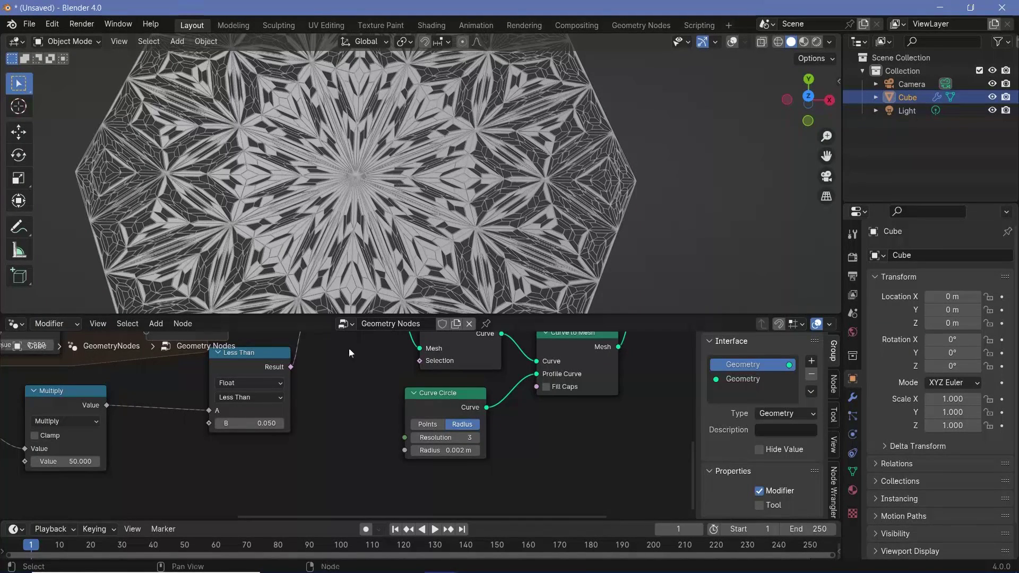
Step: Link Less Than's Result to Mesh to Curve's Selection, cutting and reconnecting it to compare
{"action": "middle_click_drag", "start_coordinate": [323, 388], "coordinate": [319, 407]}
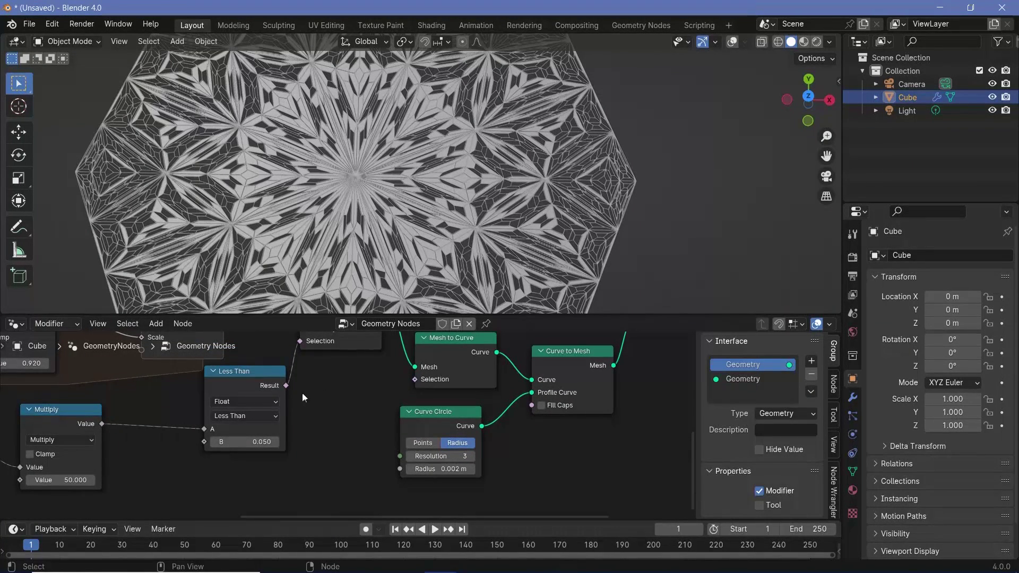
{"action": "left_click_drag", "start_coordinate": [286, 386], "coordinate": [424, 380]}
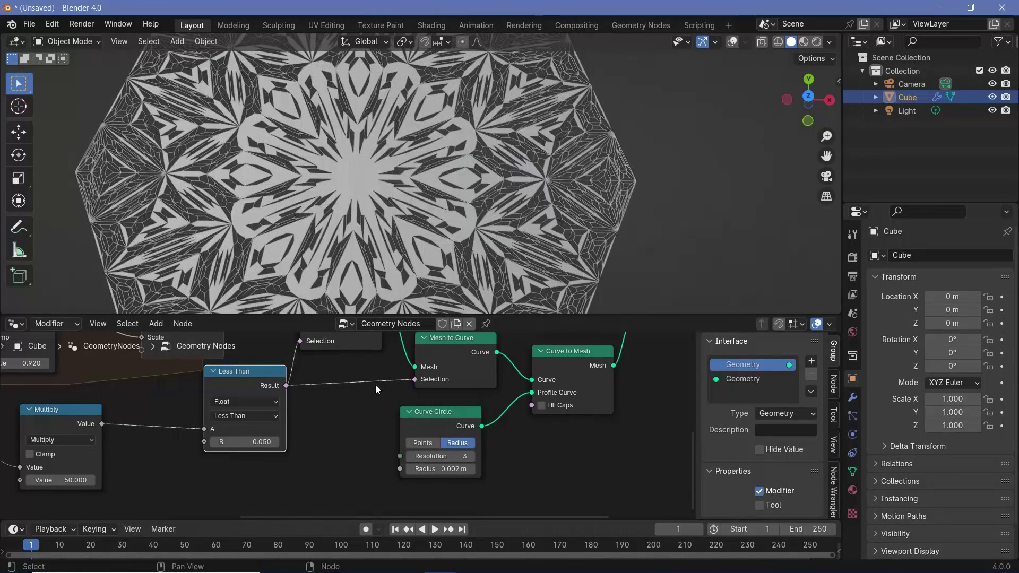
{"action": "scroll", "coordinate": [434, 166], "scroll_direction": "up", "scroll_amount": 5}
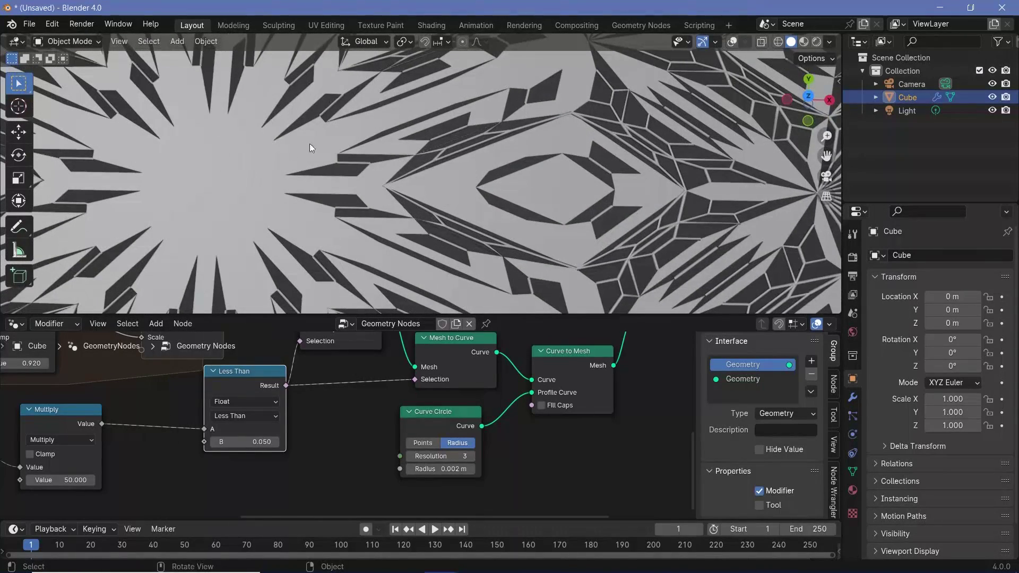
{"action": "right_click_drag", "start_coordinate": [359, 373], "coordinate": [288, 418], "text": "ctrl"}
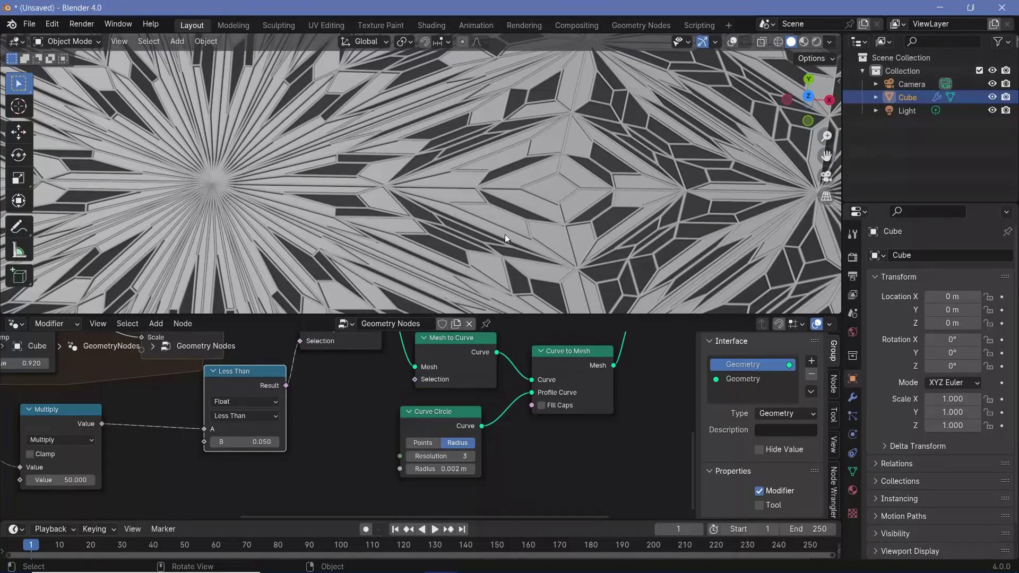
{"action": "left_click_drag", "start_coordinate": [294, 383], "coordinate": [414, 379]}
{"action": "scroll", "coordinate": [421, 227], "scroll_direction": "down", "scroll_amount": 8}
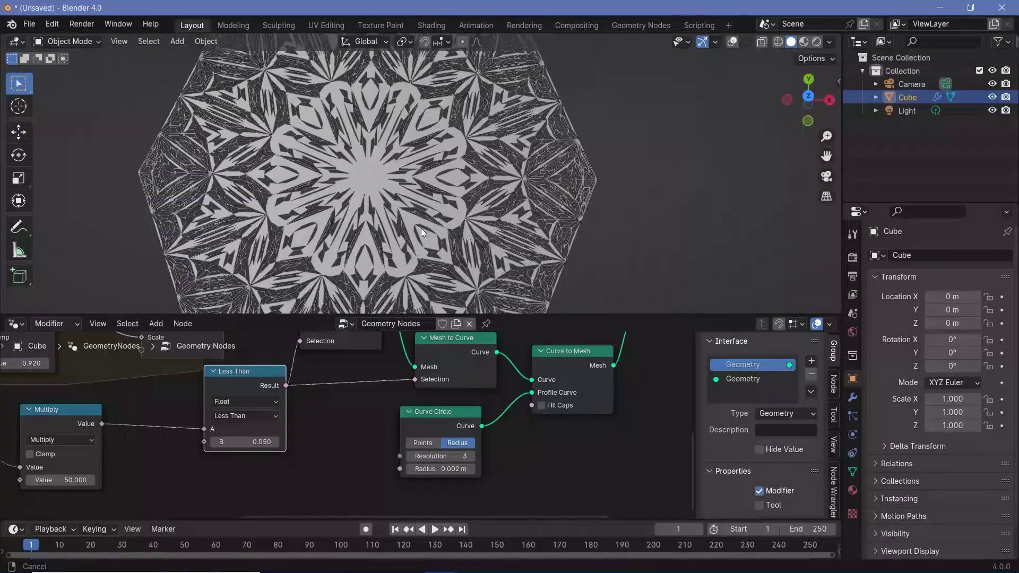
{"action": "middle_click_drag", "start_coordinate": [304, 425], "coordinate": [192, 512]}
Step: Set Mesh Circle fill to Triangles, Subdivide Level 1, Iterations 3, and nudge repeat Scale to 0.540
{"action": "scroll", "coordinate": [272, 479], "scroll_direction": "up", "scroll_amount": 3}
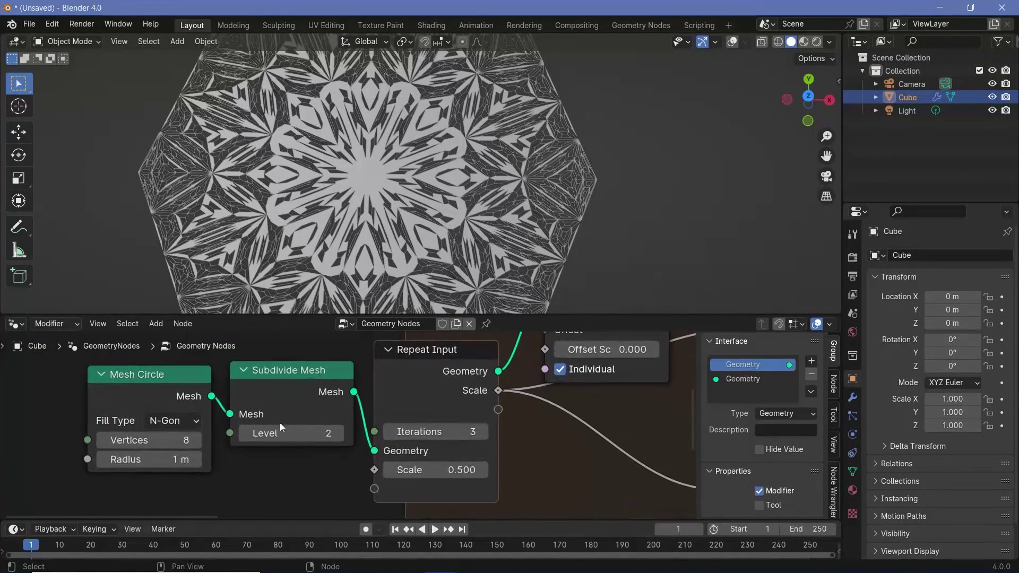
{"action": "left_click", "coordinate": [185, 420]}
{"action": "left_click", "coordinate": [175, 477]}
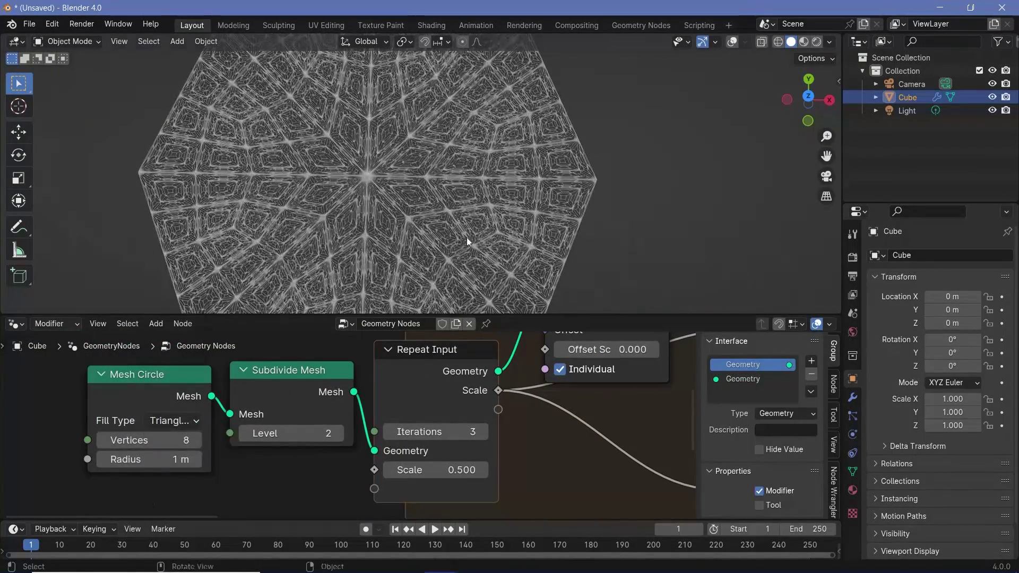
{"action": "left_click", "coordinate": [244, 433]}
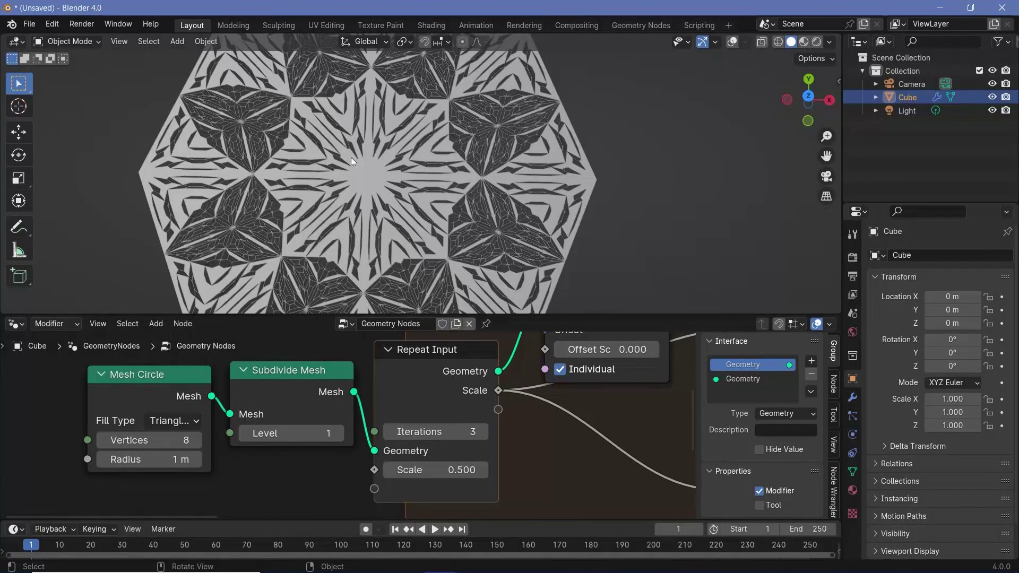
{"action": "left_click", "coordinate": [482, 432]}
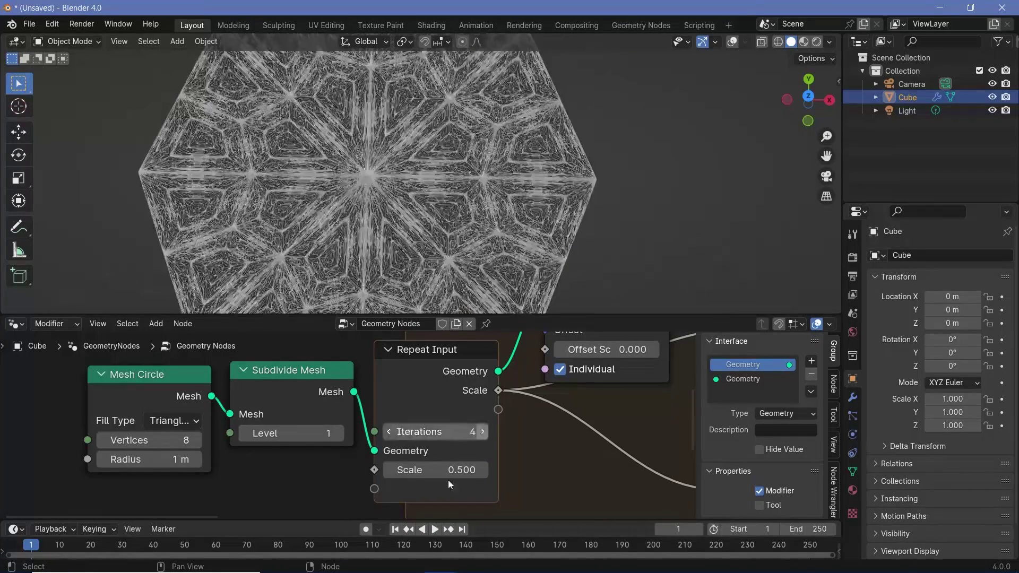
{"action": "left_click", "coordinate": [387, 433]}
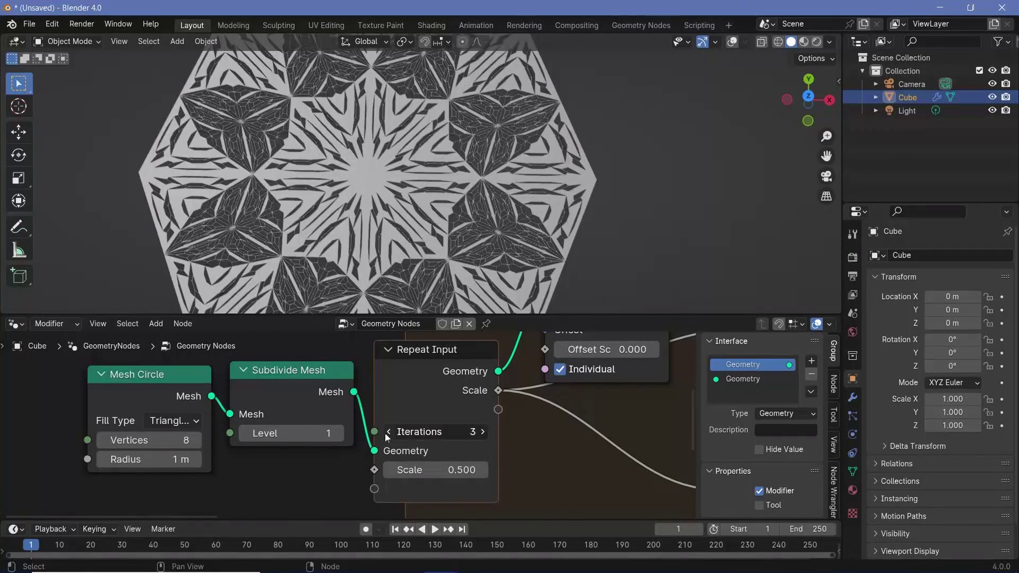
{"action": "left_click", "coordinate": [387, 432]}
{"action": "left_click", "coordinate": [483, 432]}
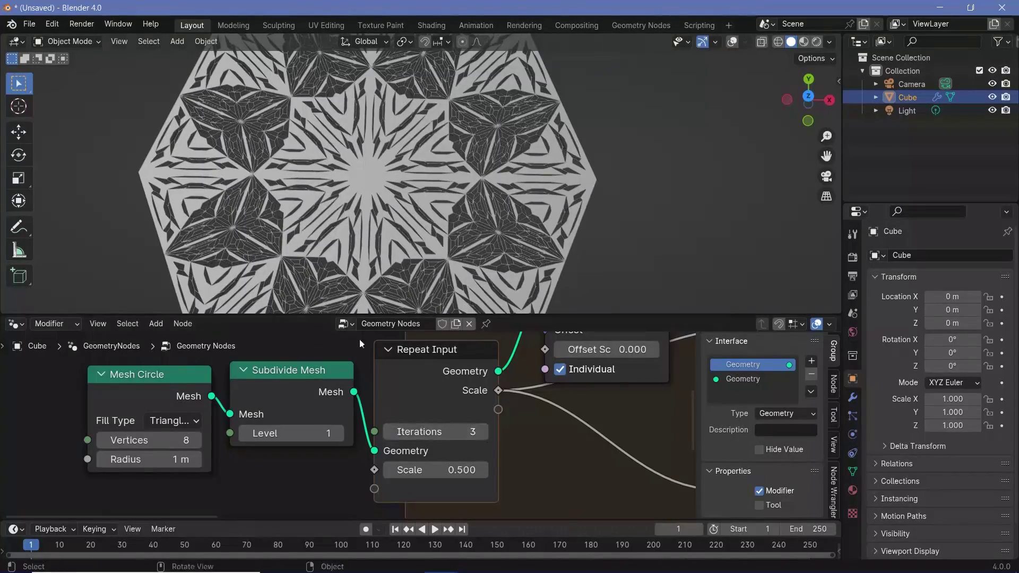
{"action": "mouse_move", "coordinate": [425, 470]}
{"action": "left_mouse_down"}
{"action": "mouse_move", "coordinate": [486, 469]}
{"action": "mouse_move", "coordinate": [381, 469]}
{"action": "mouse_move", "coordinate": [439, 470]}
{"action": "mouse_move", "coordinate": [403, 469]}
{"action": "mouse_move", "coordinate": [424, 470]}
{"action": "left_mouse_up"}
Step: Try other vertex counts, then settle on Iterations 2, Subdivide Level 2, and 6 circle vertices
{"action": "left_click", "coordinate": [199, 438]}
{"action": "left_click", "coordinate": [199, 438]}
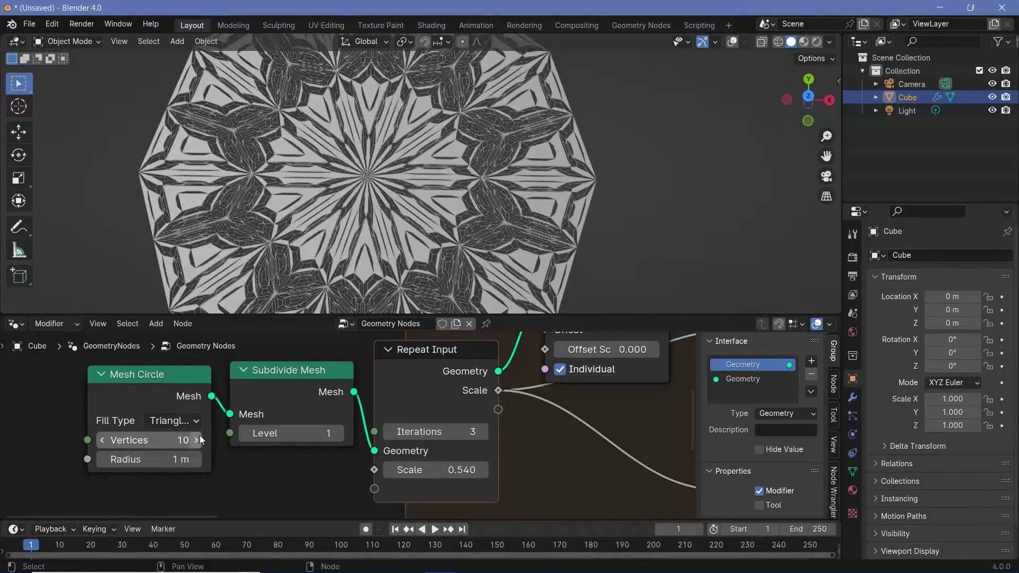
{"action": "left_click_drag", "start_coordinate": [199, 438], "coordinate": [214, 438]}
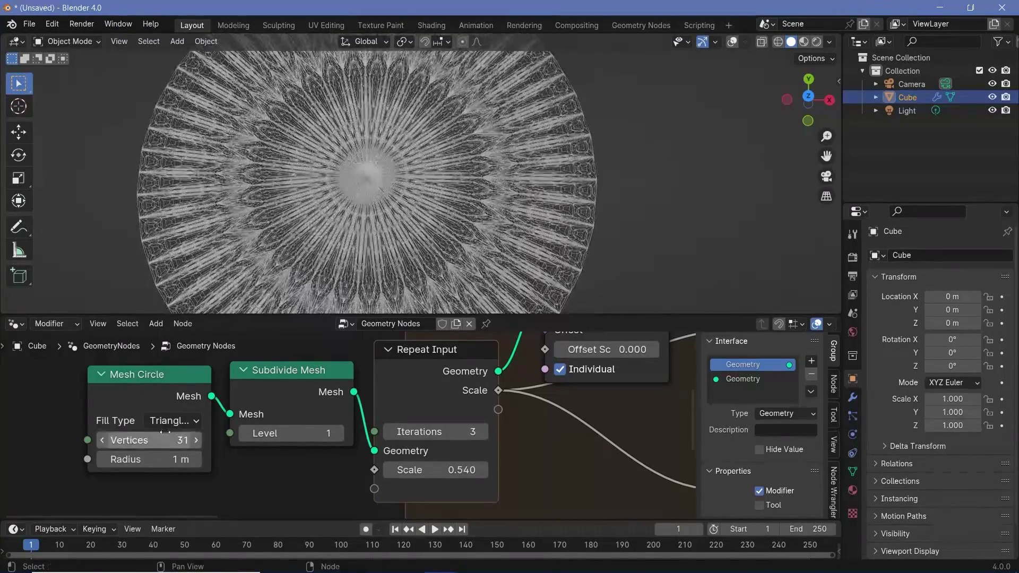
{"action": "left_click", "coordinate": [390, 431]}
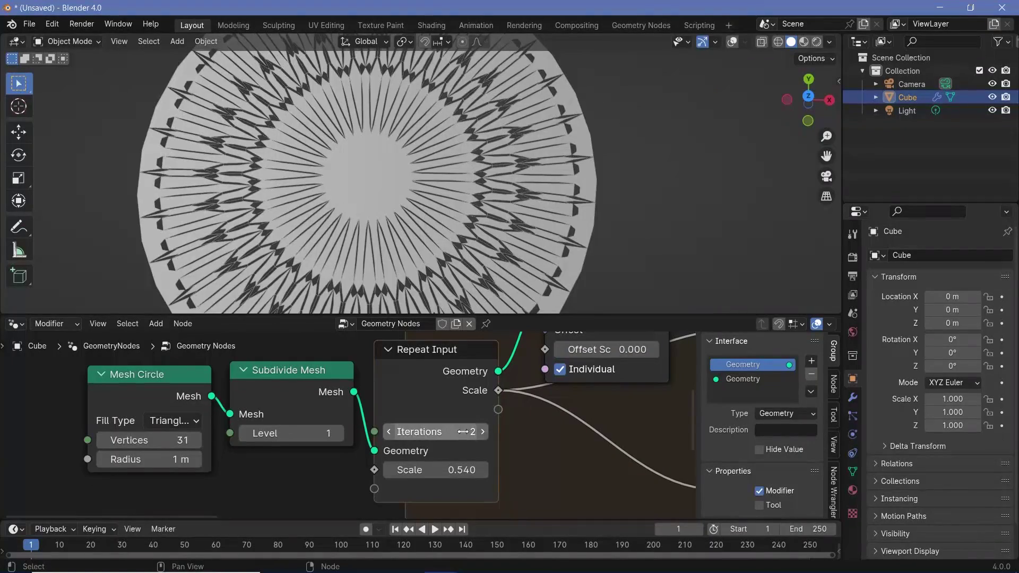
{"action": "left_click", "coordinate": [338, 433]}
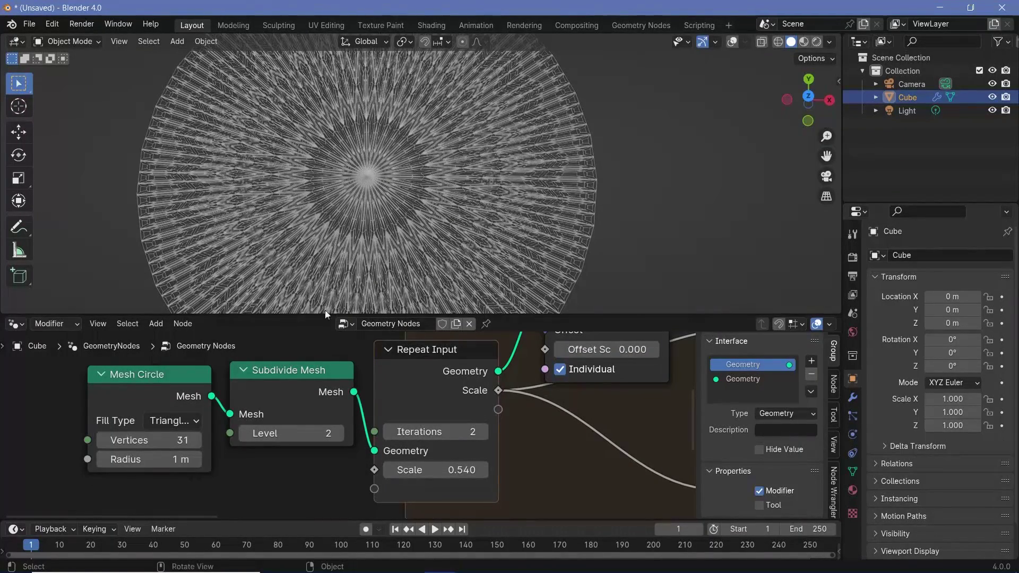
{"action": "left_click", "coordinate": [164, 439]}
{"action": "type", "text": "6"}
{"action": "key", "text": "Return"}
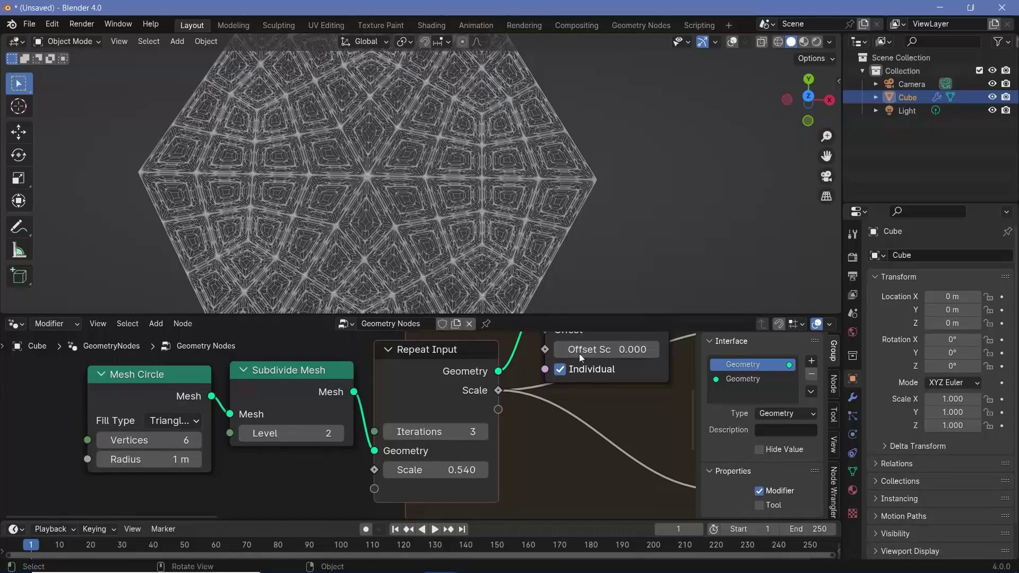
Step: Lower the Less Than threshold B to 0.020
{"action": "middle_click_drag", "start_coordinate": [578, 353], "coordinate": [44, 407]}
{"action": "middle_click_drag", "start_coordinate": [384, 425], "coordinate": [298, 484]}
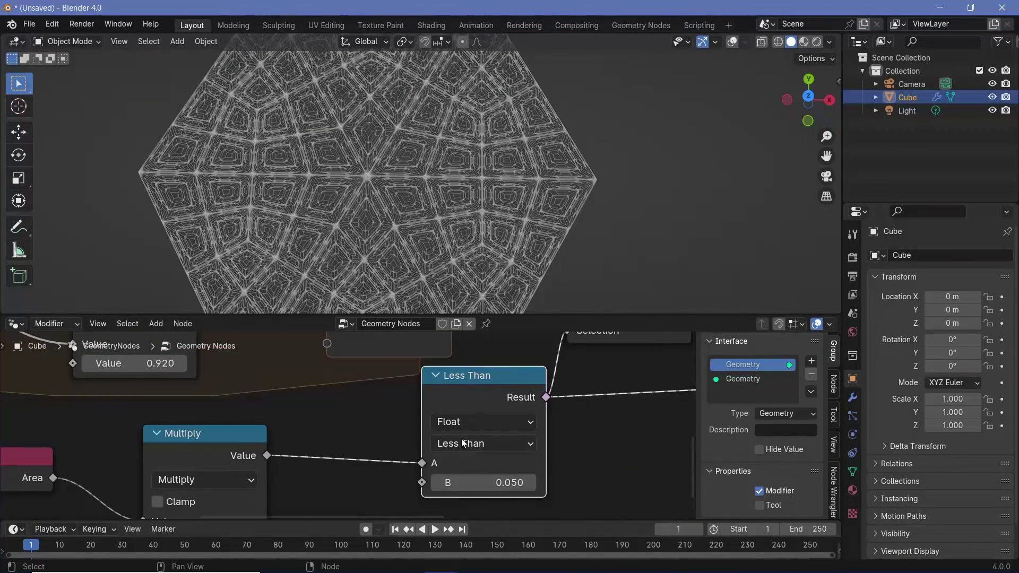
{"action": "left_click_drag", "start_coordinate": [470, 483], "coordinate": [445, 482], "text": "shift"}
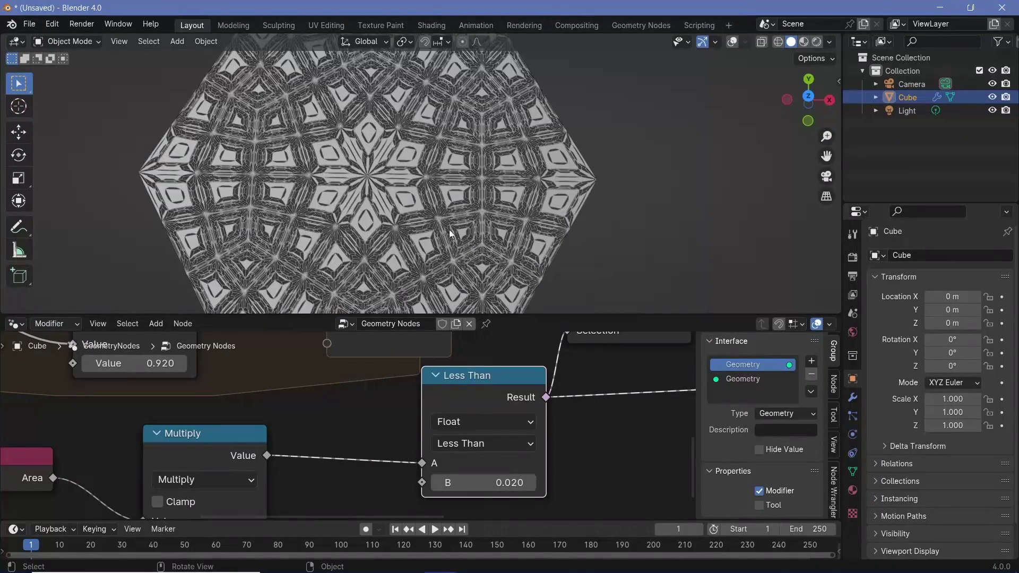
{"action": "scroll", "coordinate": [442, 232], "scroll_direction": "down", "scroll_amount": 3}
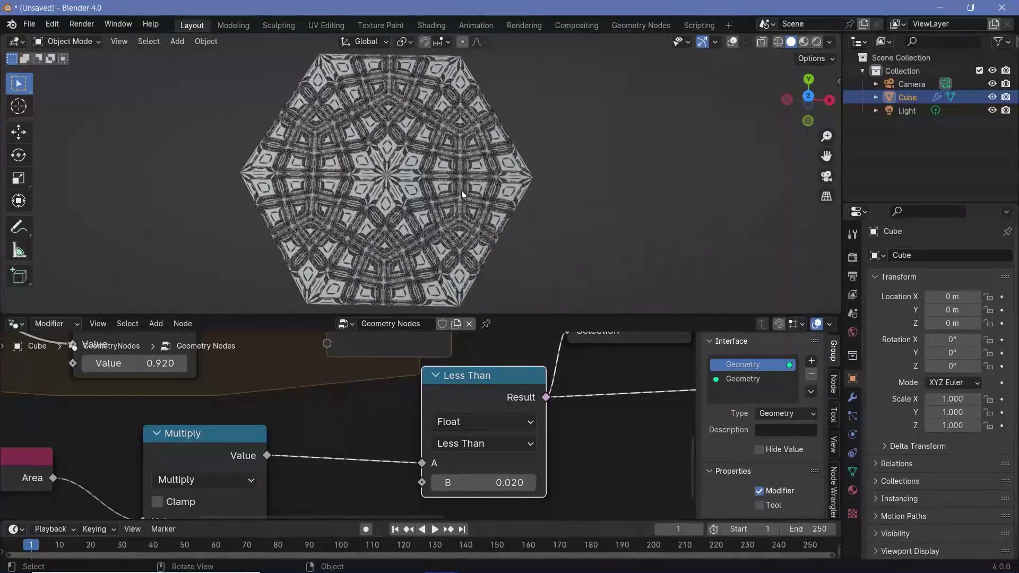
{"action": "scroll", "coordinate": [572, 383], "scroll_direction": "down", "scroll_amount": 5}
{"action": "middle_click_drag", "start_coordinate": [527, 439], "coordinate": [10, 471]}
Step: Insert a Set Material node assigning Material just before the Group Output
{"action": "left_click_drag", "start_coordinate": [387, 371], "coordinate": [516, 385]}
{"action": "key", "text": "shift+a"}
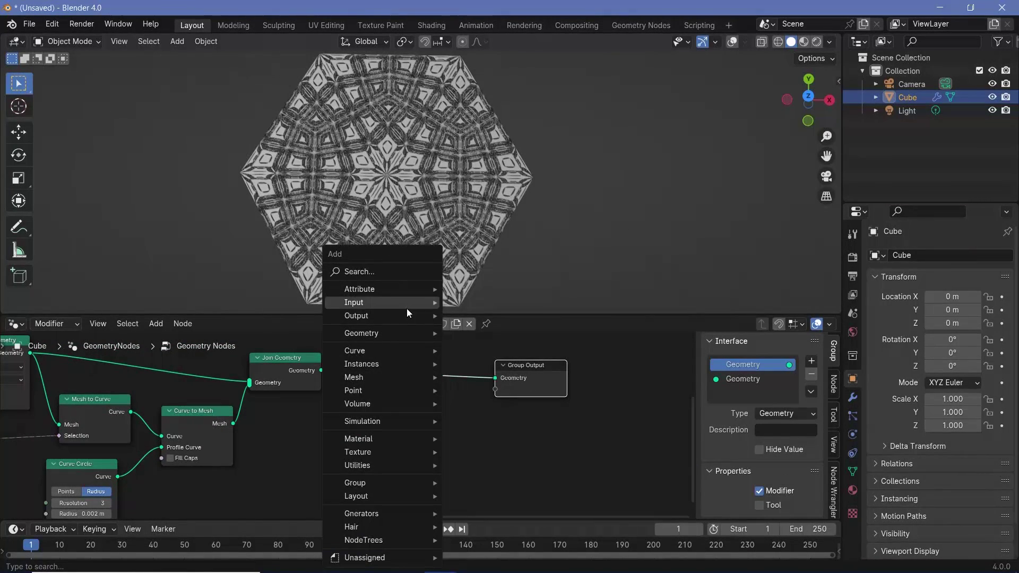
{"action": "mouse_move", "coordinate": [407, 308]}
{"action": "type", "text": "set mat"}
{"action": "key", "text": "Return"}
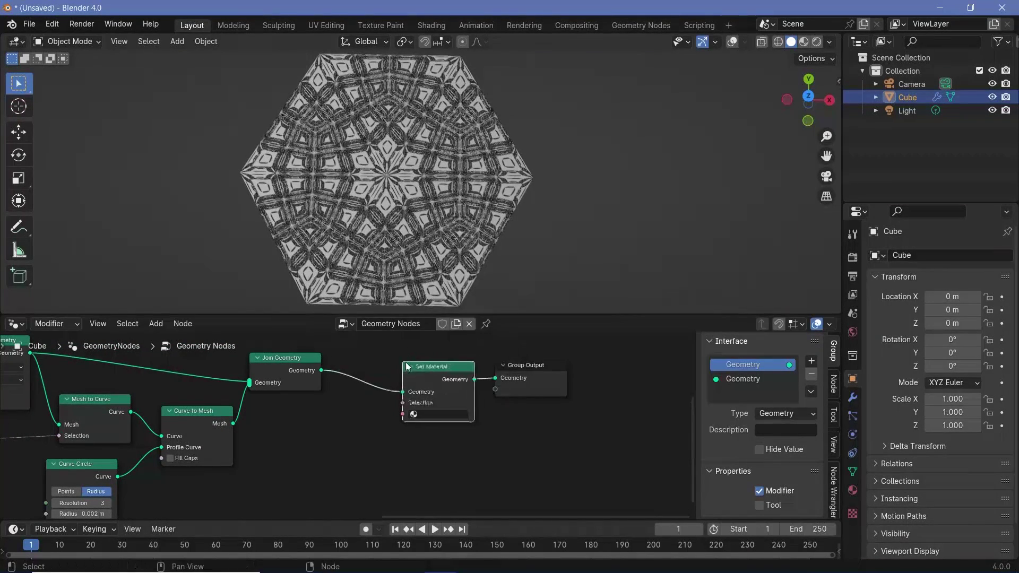
{"action": "left_click", "coordinate": [403, 366]}
{"action": "left_click", "coordinate": [440, 415]}
{"action": "left_click", "coordinate": [420, 432]}
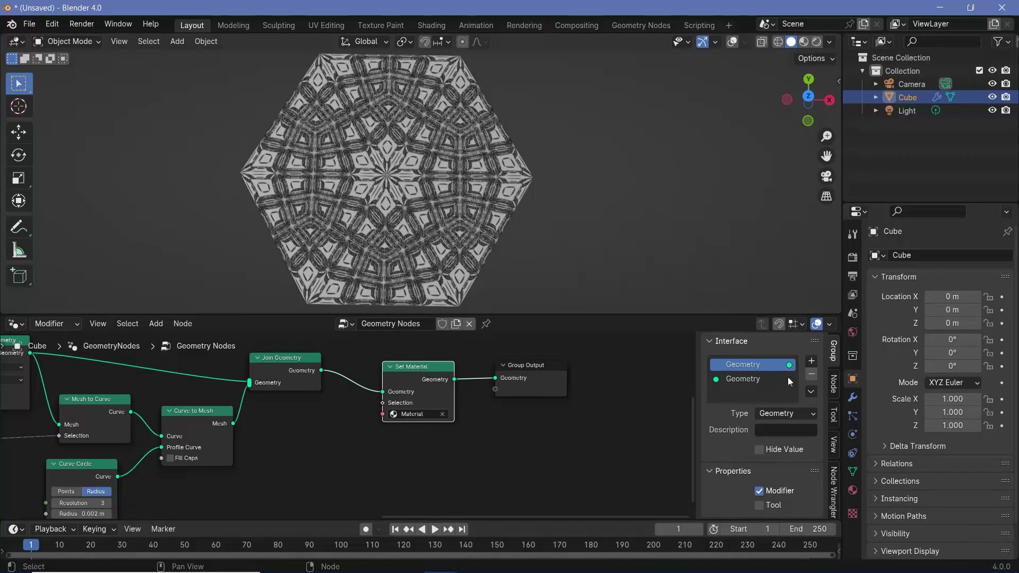
Step: Switch the viewport to Rendered shading and darken the world background colour to black
{"action": "left_click", "coordinate": [848, 493]}
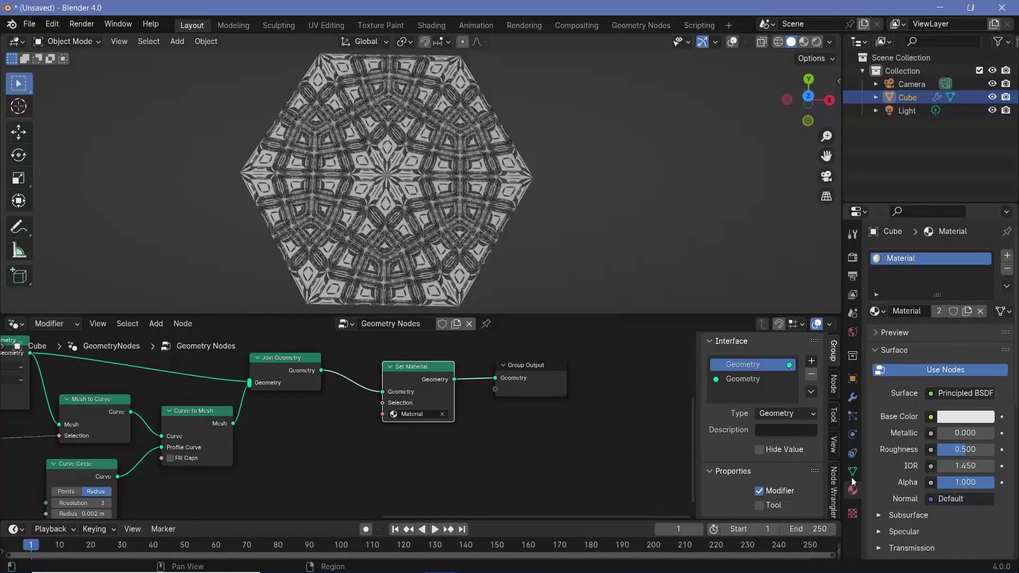
{"action": "left_click", "coordinate": [815, 42]}
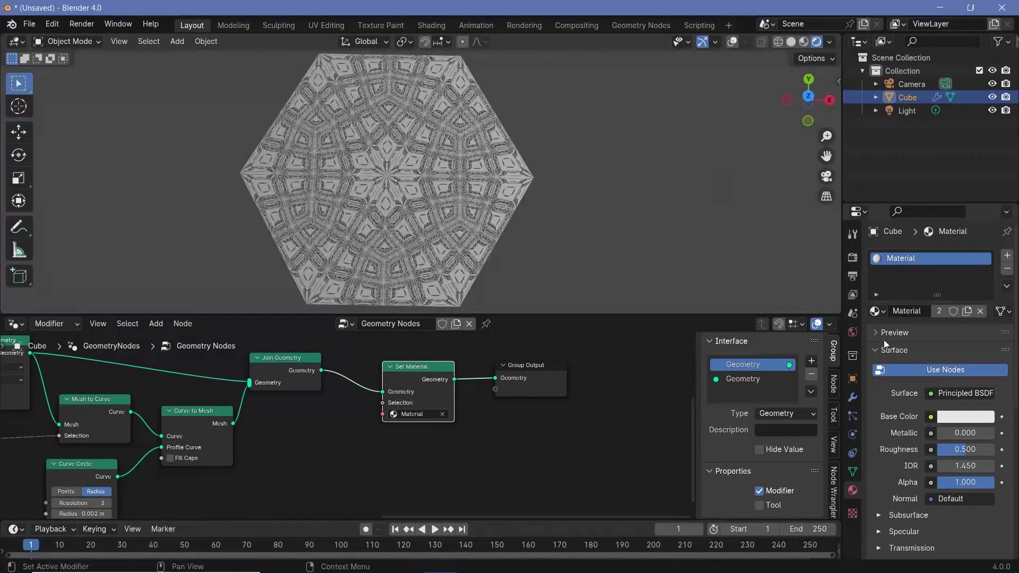
{"action": "left_click", "coordinate": [853, 332]}
{"action": "left_click", "coordinate": [965, 343]}
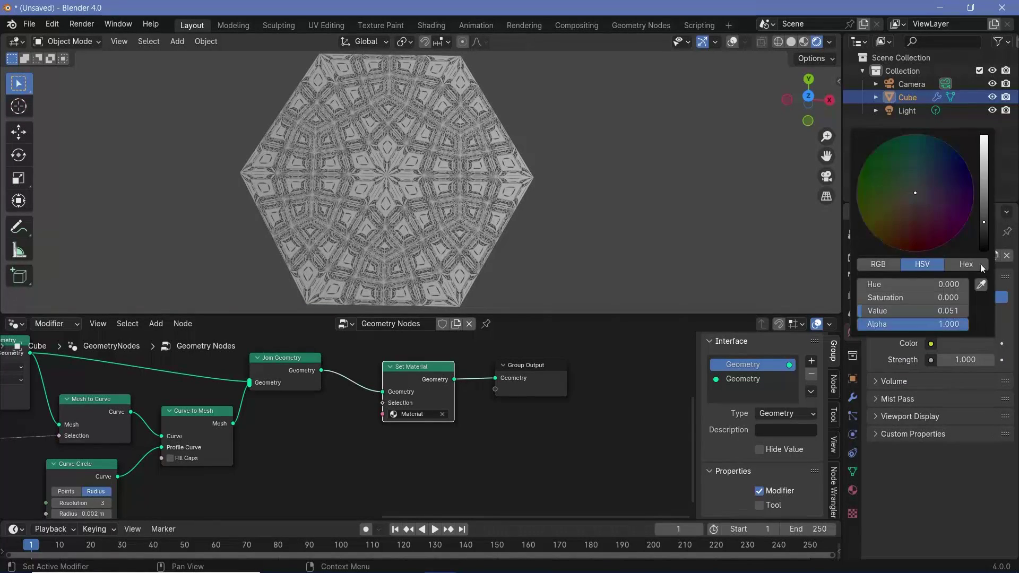
{"action": "left_click_drag", "start_coordinate": [986, 220], "coordinate": [985, 250]}
Step: Reset the Light's position and raise it along Z above the mandala
{"action": "left_click", "coordinate": [906, 111]}
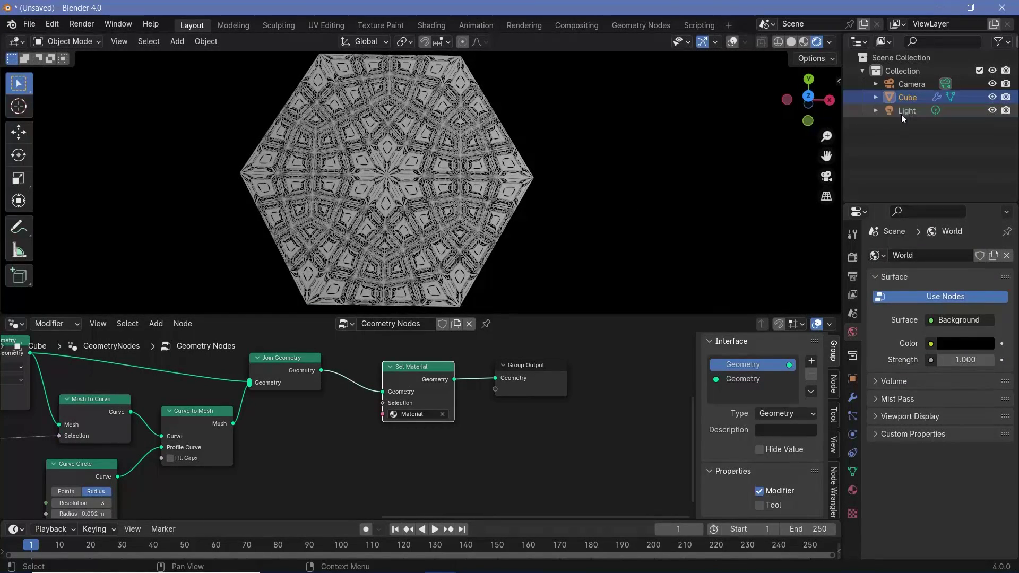
{"action": "key", "text": "alt+g"}
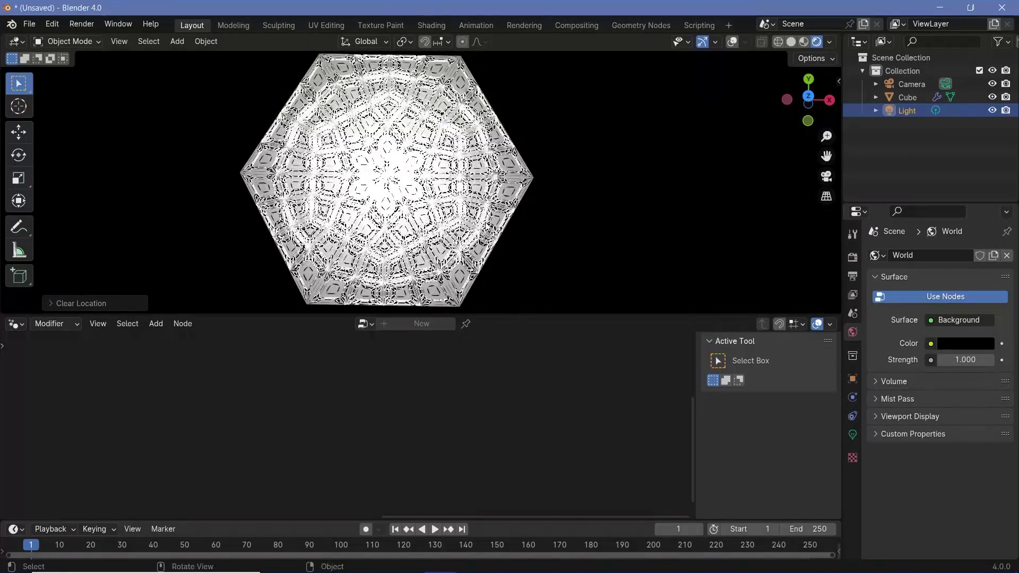
{"action": "key", "text": "g"}
{"action": "key", "text": "z"}
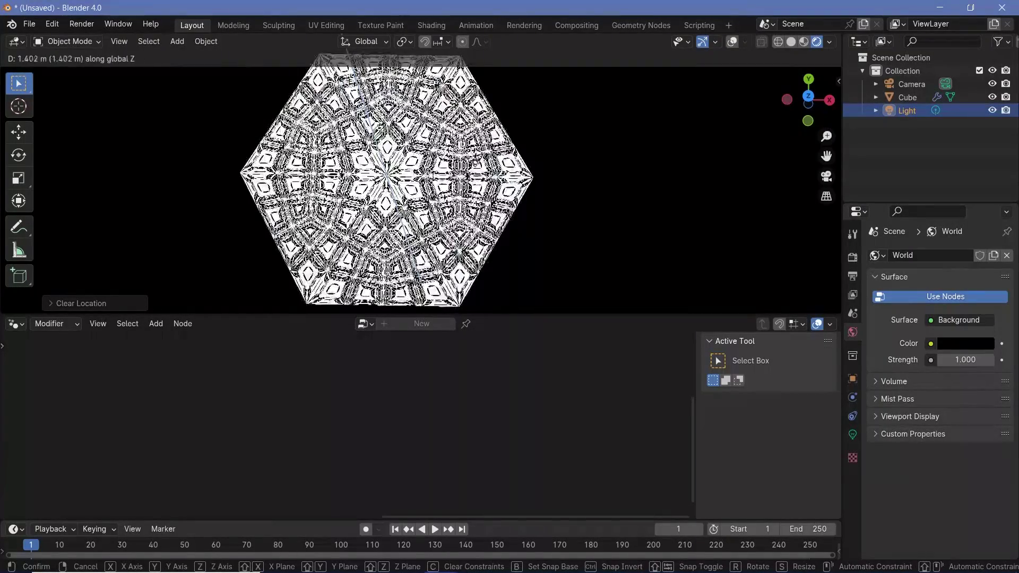
{"action": "left_click", "coordinate": [518, 227]}
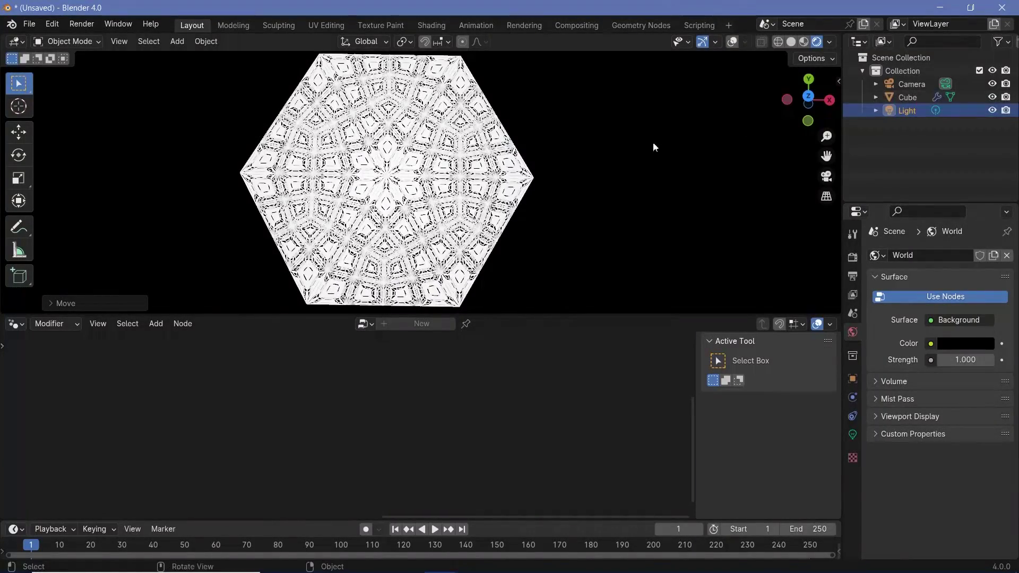
Step: Reset the camera, look through it, and lift it along Z to frame the hexagon, then reselect the Cube
{"action": "left_click", "coordinate": [912, 83]}
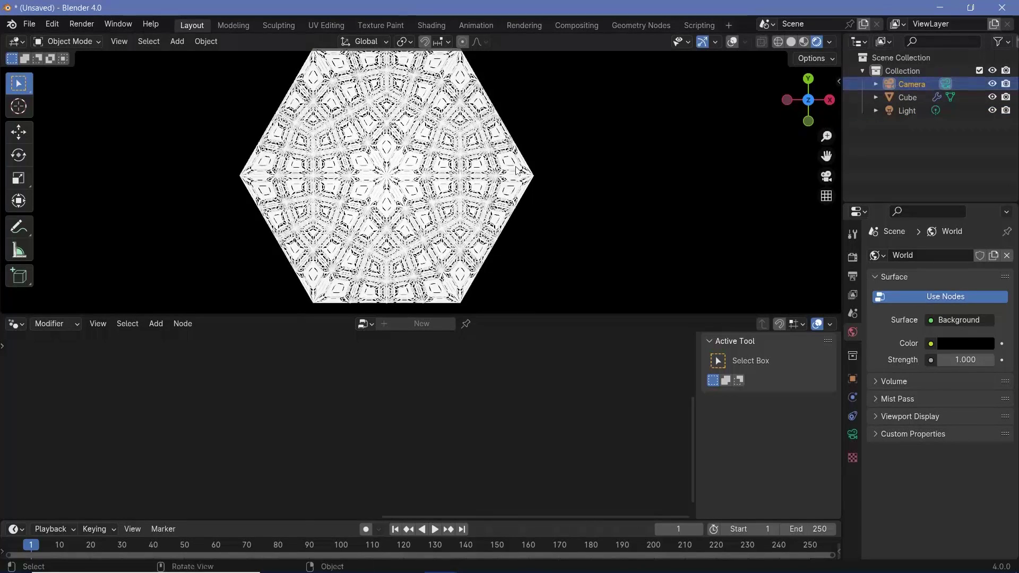
{"action": "key", "text": "ctrl+KP_0"}
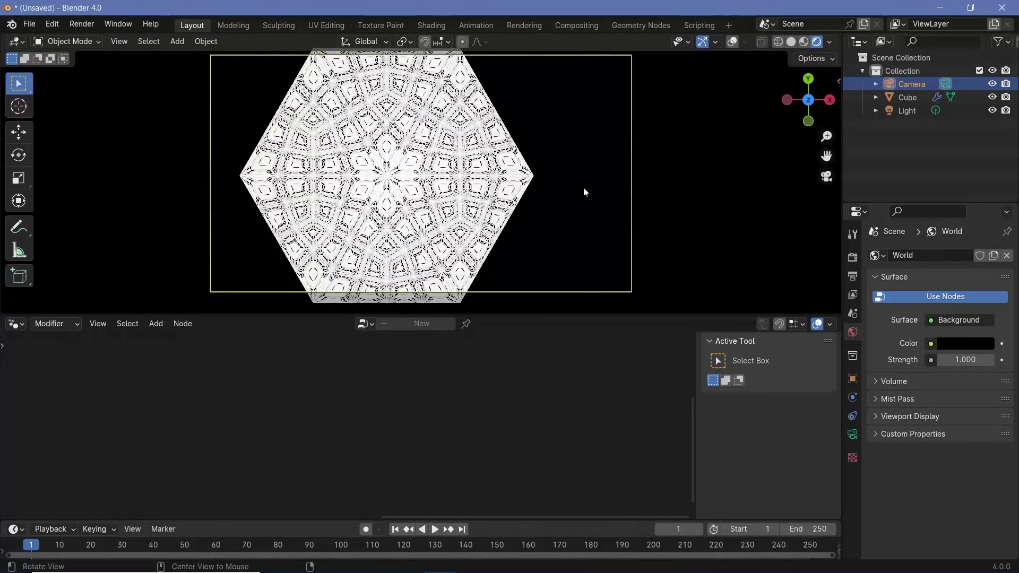
{"action": "key", "text": "alt+g"}
{"action": "key", "text": "g"}
{"action": "key", "text": "z"}
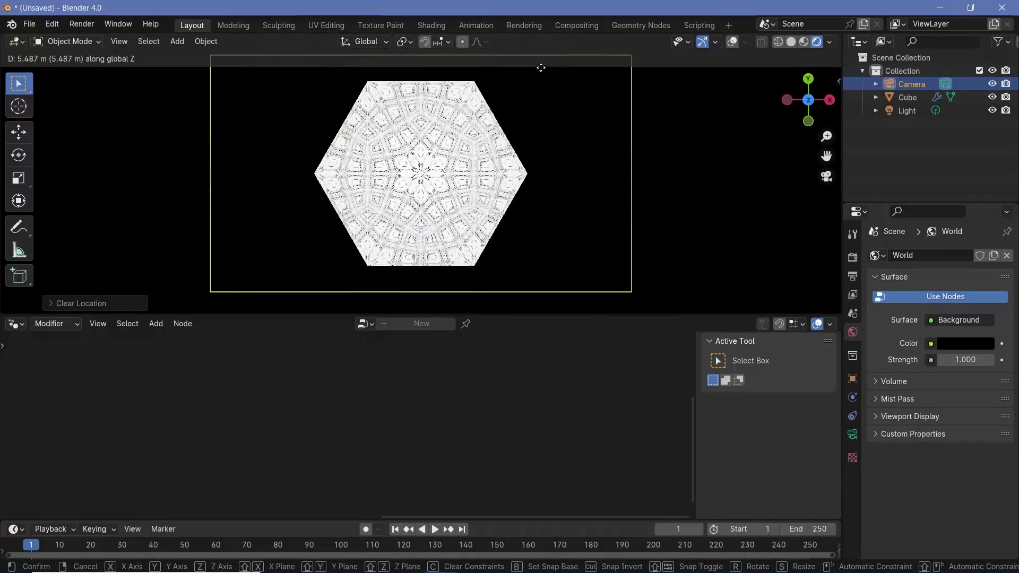
{"action": "left_click", "coordinate": [539, 63]}
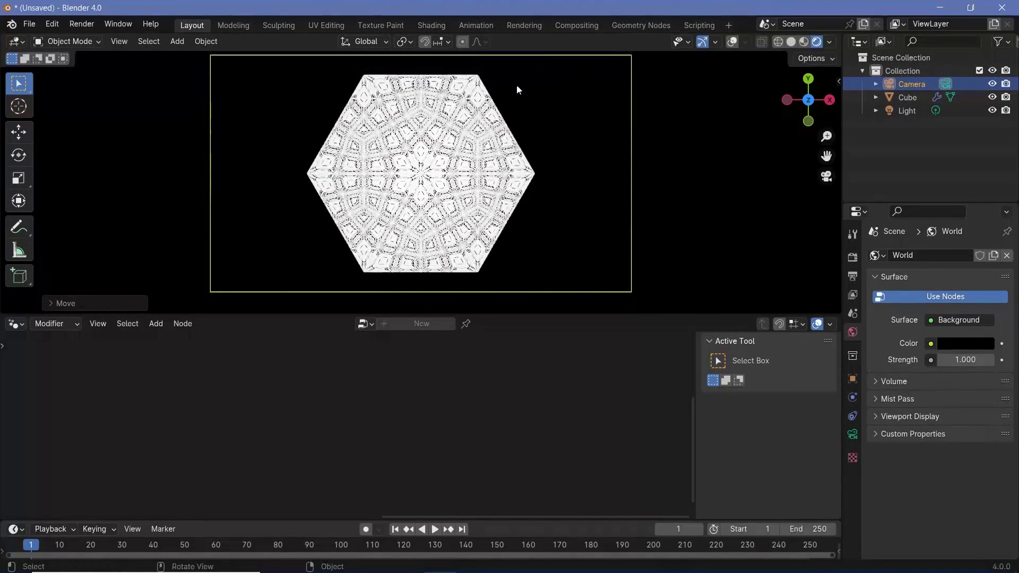
{"action": "scroll", "coordinate": [518, 116], "scroll_direction": "down", "scroll_amount": 1}
{"action": "scroll", "coordinate": [518, 116], "scroll_direction": "up", "scroll_amount": 2}
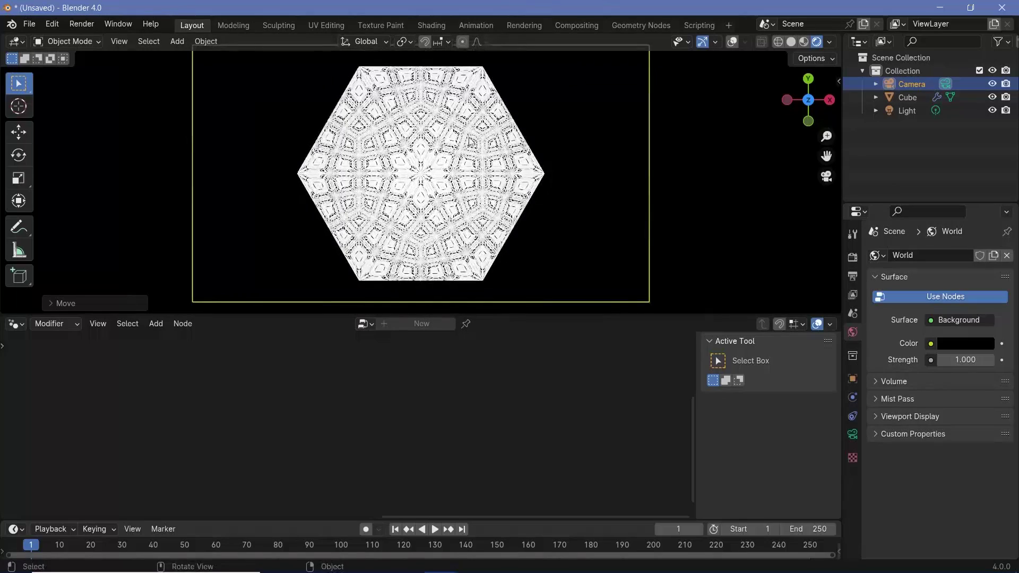
{"action": "left_click", "coordinate": [491, 139]}
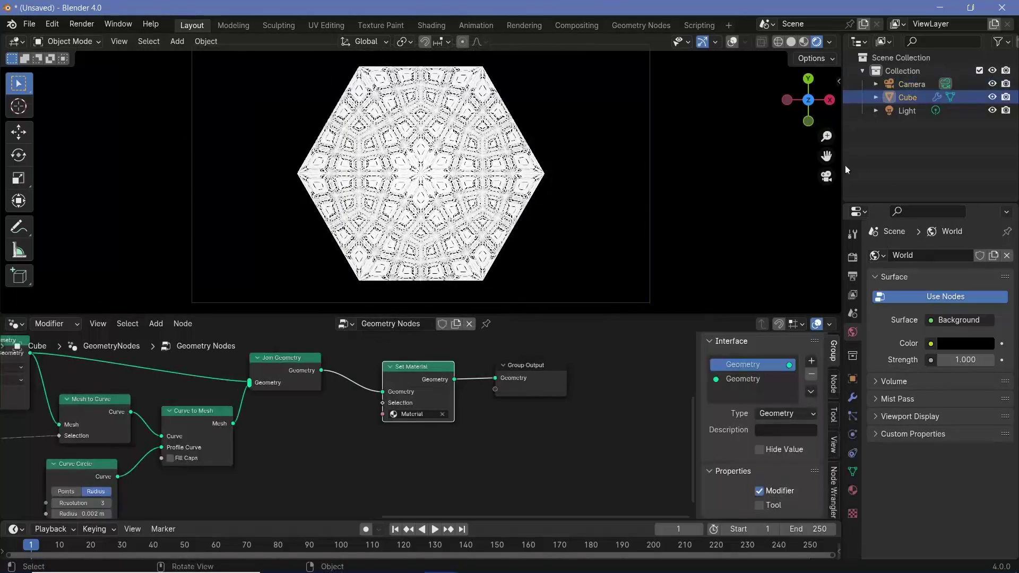
Step: Set the mandala material's Metallic to 1 and Roughness to 0.25
{"action": "left_click", "coordinate": [851, 490]}
{"action": "left_click_drag", "start_coordinate": [980, 432], "coordinate": [1016, 432]}
{"action": "left_click", "coordinate": [974, 450]}
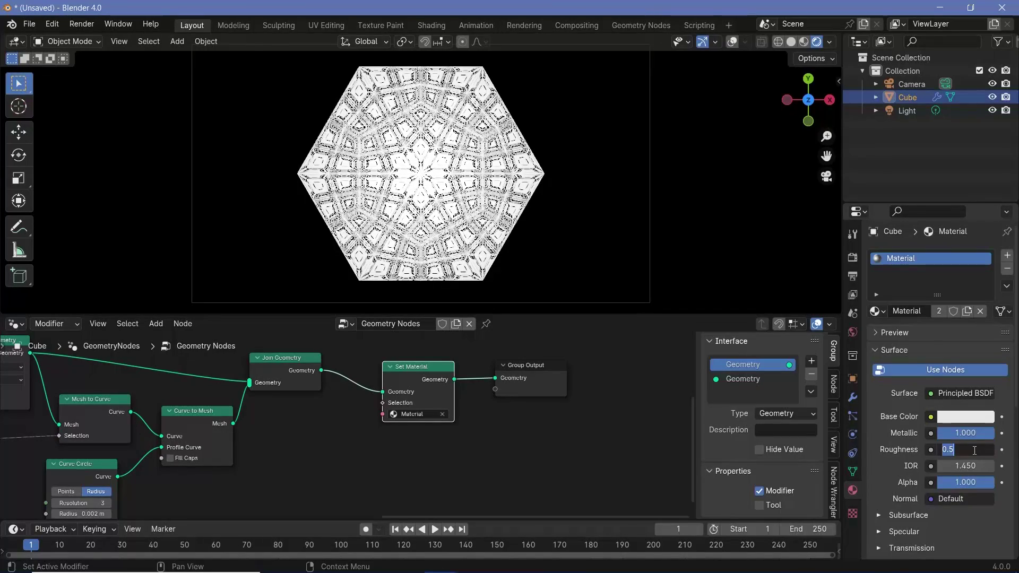
{"action": "type", "text": "0.25"}
{"action": "key", "text": "Return"}
{"action": "scroll", "coordinate": [510, 200], "scroll_direction": "up", "scroll_amount": 4}
Step: Change the Light's colour to a pale lavender tint
{"action": "left_click", "coordinate": [906, 111]}
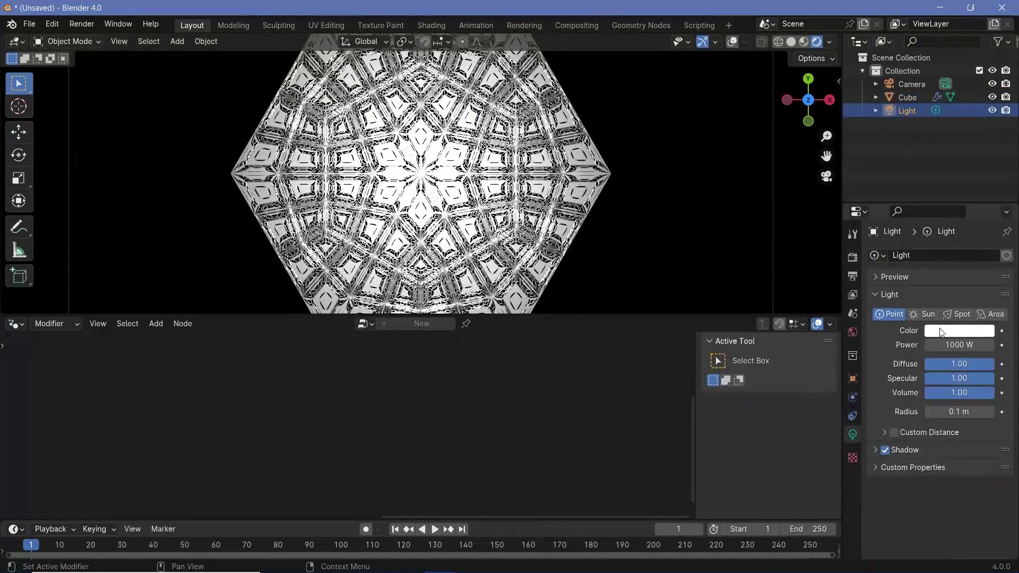
{"action": "left_click", "coordinate": [940, 331]}
{"action": "left_click", "coordinate": [920, 177]}
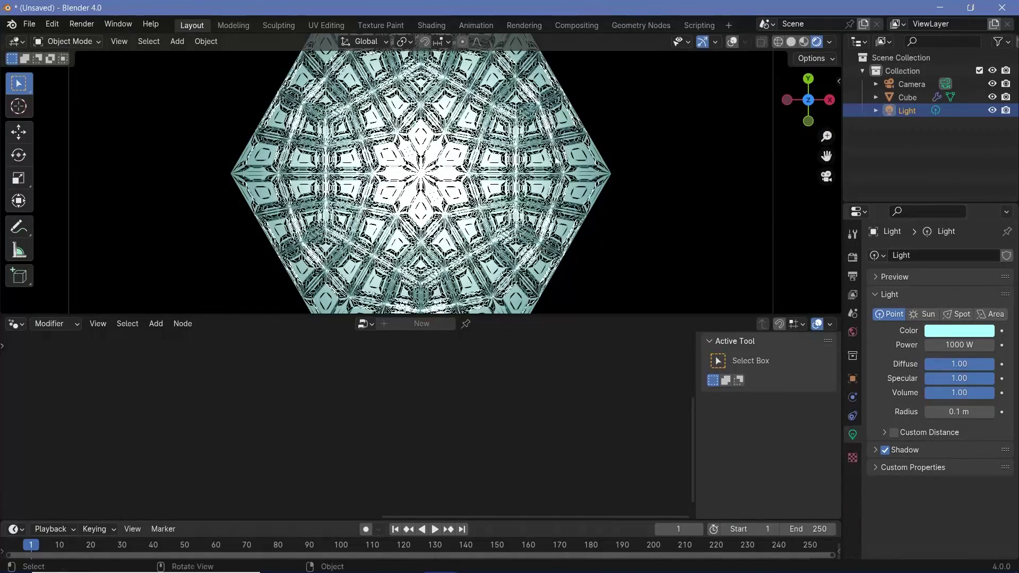
{"action": "left_click", "coordinate": [943, 332]}
{"action": "mouse_move", "coordinate": [900, 183]}
{"action": "left_mouse_down"}
{"action": "mouse_move", "coordinate": [892, 176]}
{"action": "mouse_move", "coordinate": [892, 193]}
{"action": "mouse_move", "coordinate": [933, 185]}
{"action": "left_mouse_up"}
Step: Give the mandala material Transmission Weight 1, Alpha Hashed blending and Screen Space Refraction
{"action": "left_click", "coordinate": [455, 184]}
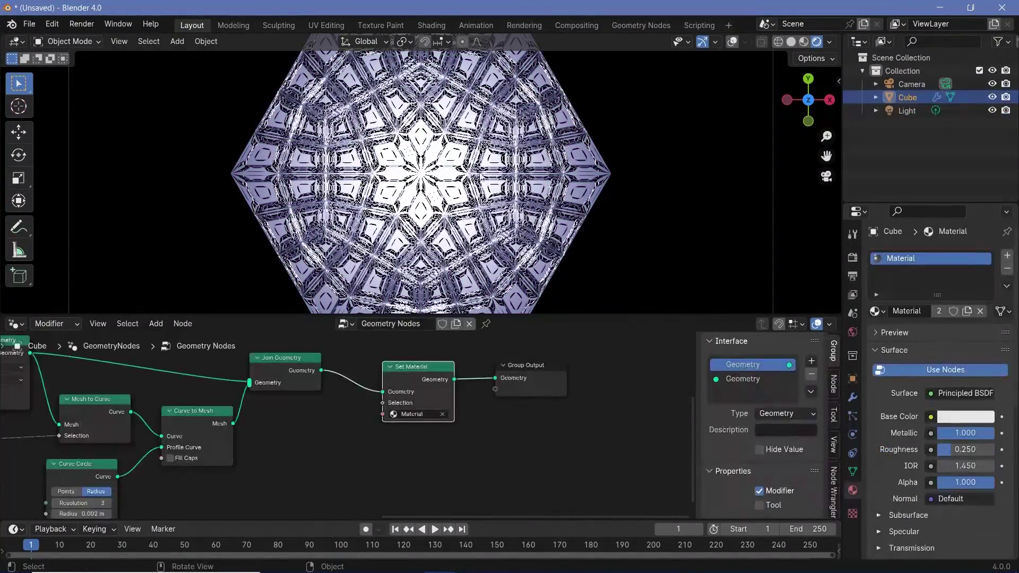
{"action": "scroll", "coordinate": [909, 446], "scroll_direction": "down", "scroll_amount": 5}
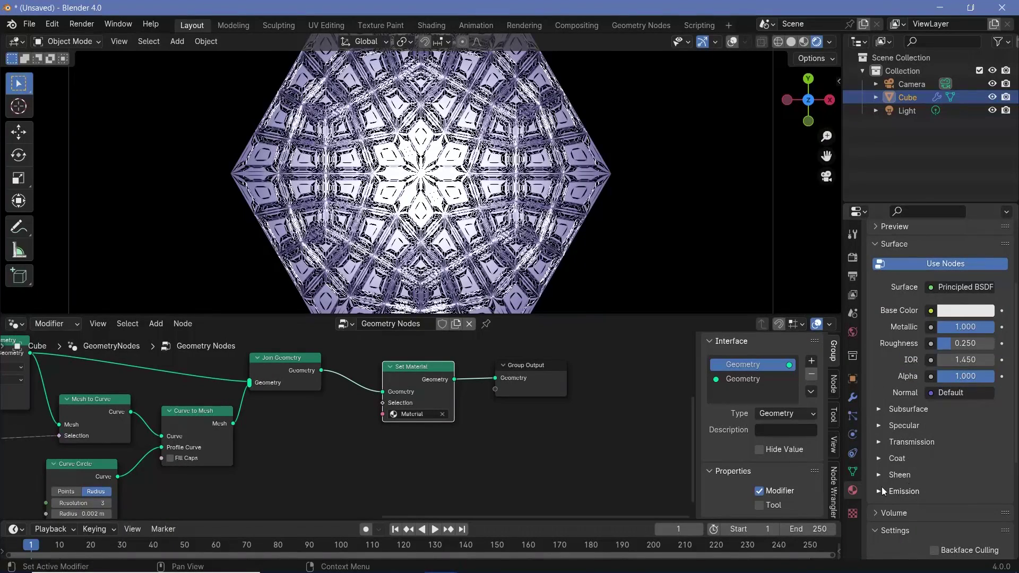
{"action": "left_click", "coordinate": [887, 441]}
{"action": "scroll", "coordinate": [897, 435], "scroll_direction": "down", "scroll_amount": 3}
{"action": "left_click_drag", "start_coordinate": [953, 378], "coordinate": [992, 378]}
{"action": "scroll", "coordinate": [914, 492], "scroll_direction": "down", "scroll_amount": 4}
{"action": "left_click", "coordinate": [949, 396]}
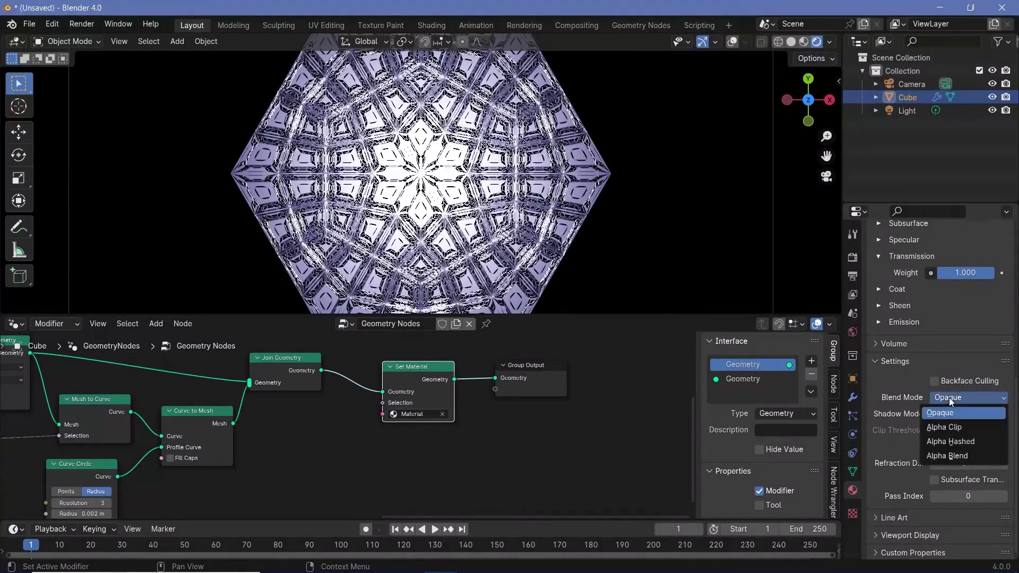
{"action": "left_click", "coordinate": [950, 442]}
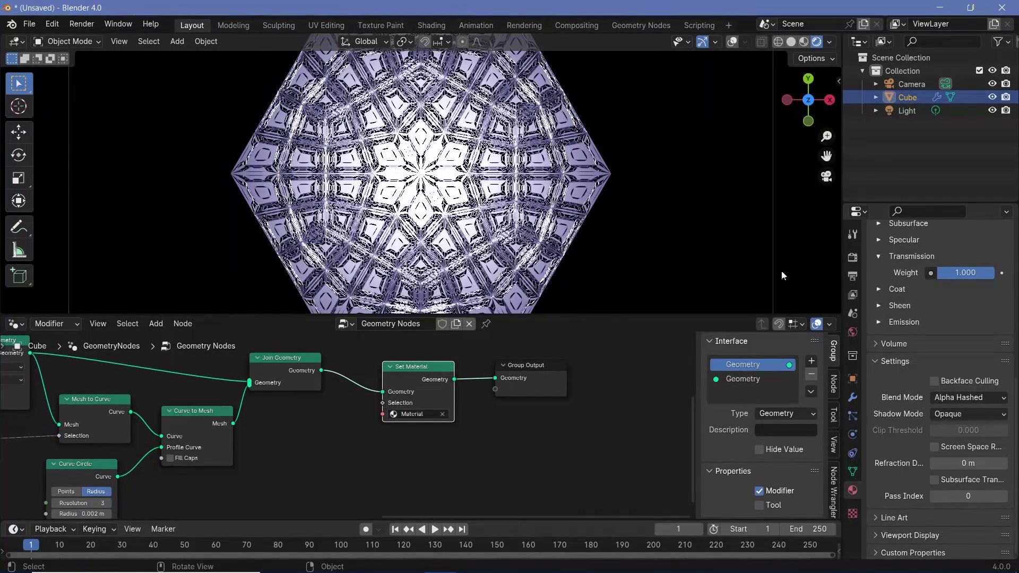
{"action": "scroll", "coordinate": [909, 273], "scroll_direction": "up", "scroll_amount": 3}
{"action": "scroll", "coordinate": [908, 443], "scroll_direction": "down", "scroll_amount": 4}
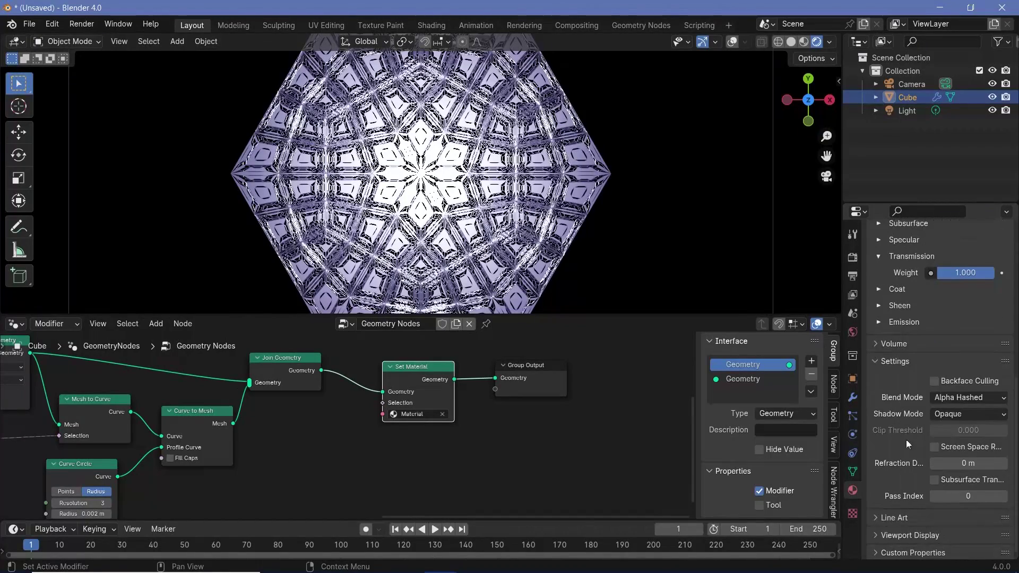
{"action": "left_click", "coordinate": [933, 447]}
{"action": "scroll", "coordinate": [924, 432], "scroll_direction": "up", "scroll_amount": 4}
Step: Enable EEVEE Screen Space Reflections with Refraction, and turn on Bloom
{"action": "left_click", "coordinate": [851, 259]}
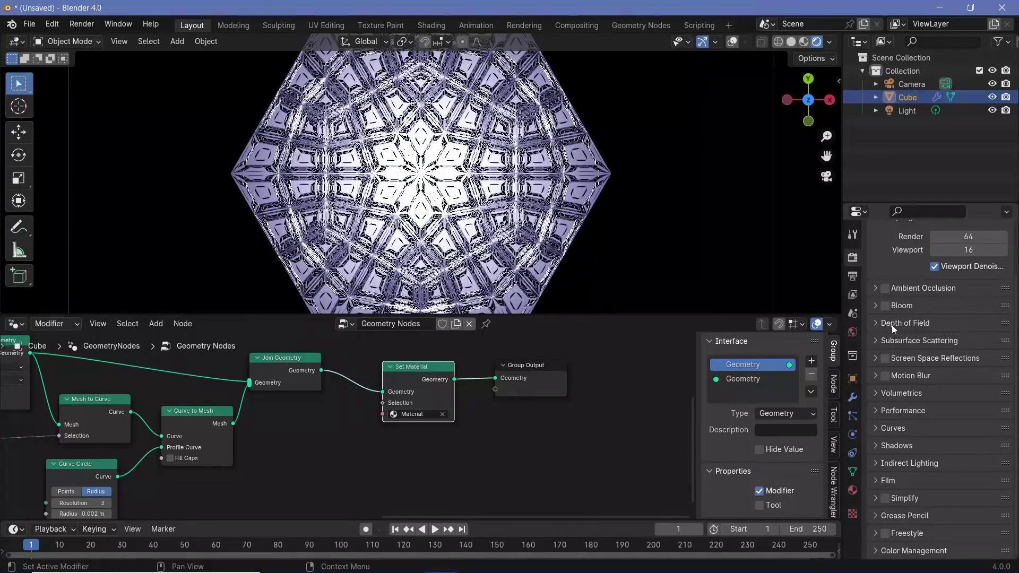
{"action": "left_click", "coordinate": [880, 358]}
{"action": "left_click", "coordinate": [875, 358]}
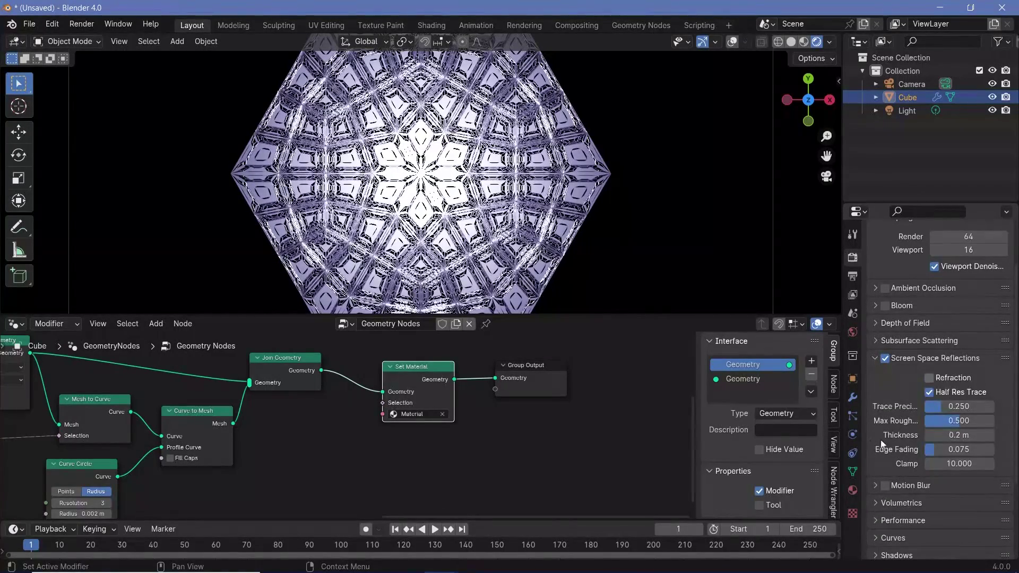
{"action": "left_click", "coordinate": [929, 377]}
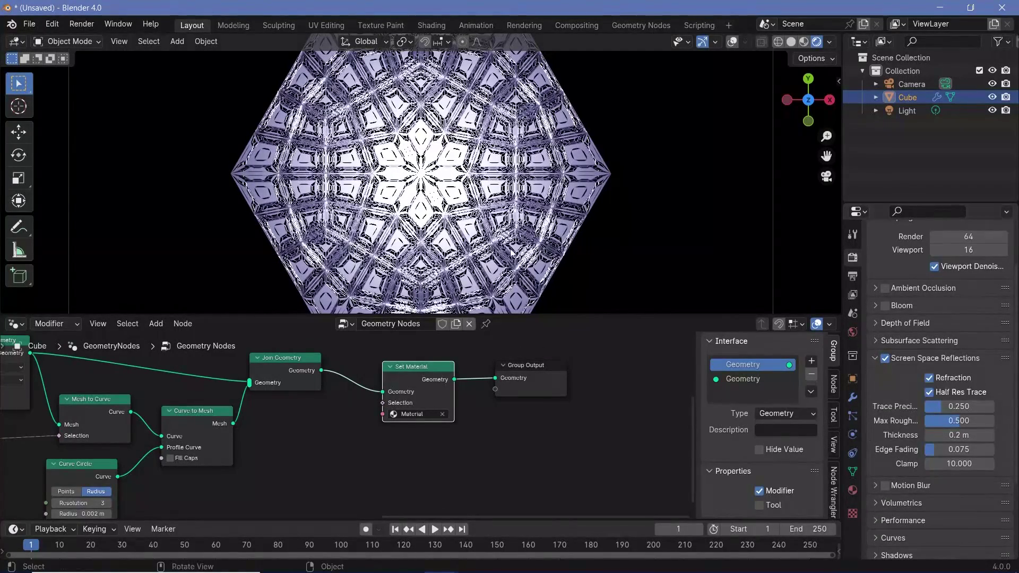
{"action": "scroll", "coordinate": [886, 365], "scroll_direction": "up", "scroll_amount": 3}
{"action": "left_click", "coordinate": [884, 365]}
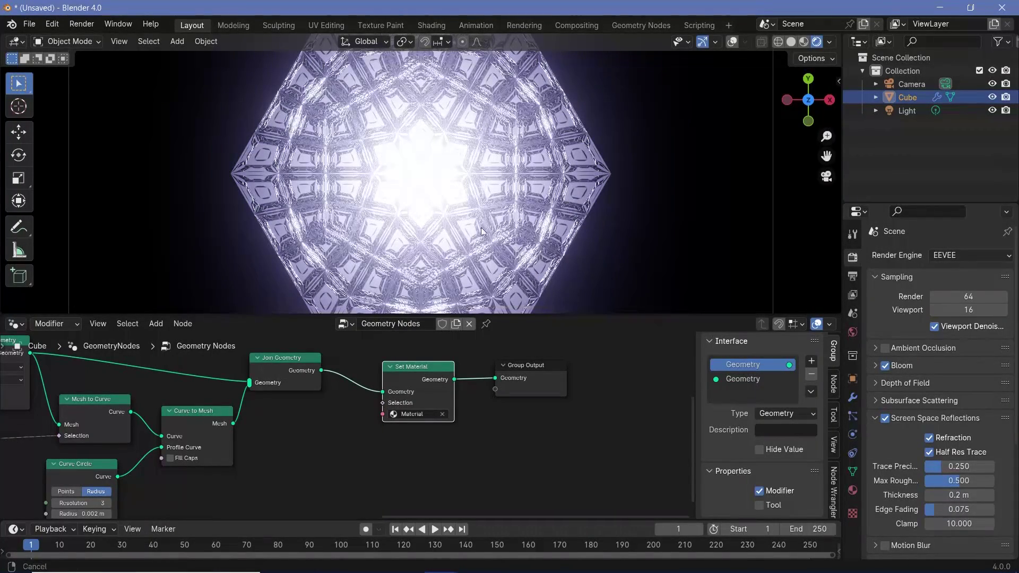
{"action": "scroll", "coordinate": [481, 228], "scroll_direction": "down", "scroll_amount": 3}
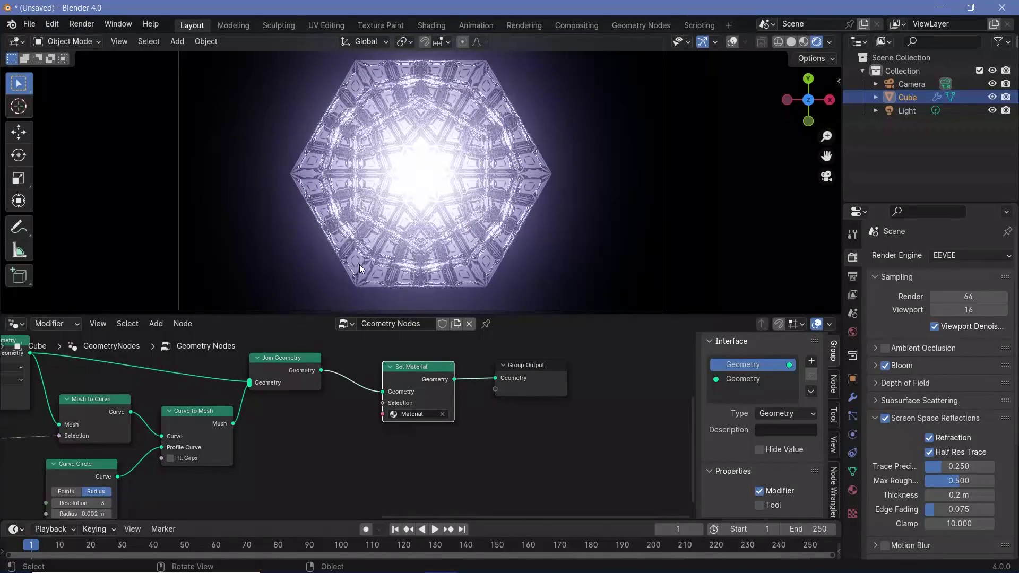
{"action": "scroll", "coordinate": [391, 187], "scroll_direction": "up", "scroll_amount": 2}
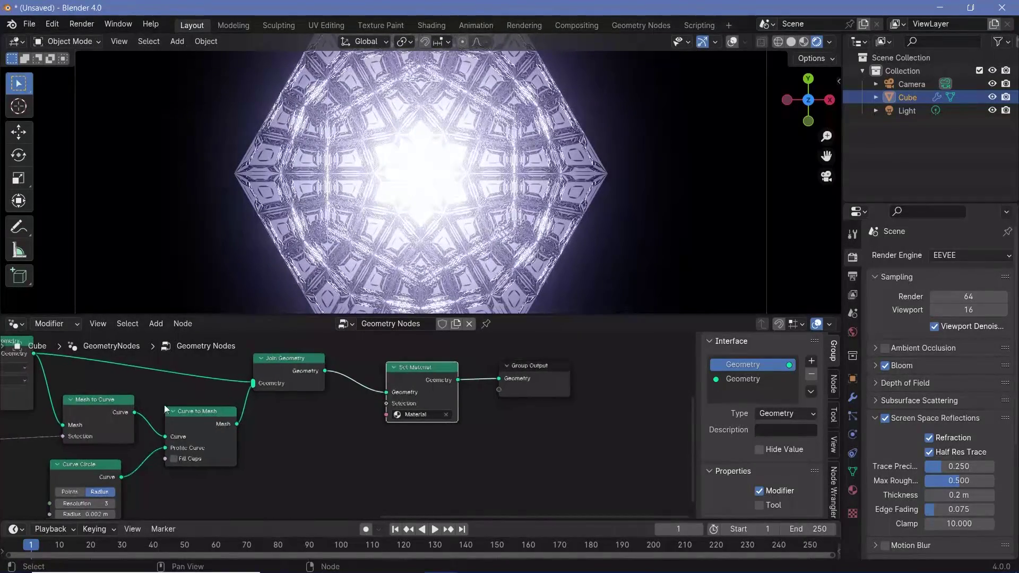
{"action": "scroll", "coordinate": [149, 93], "scroll_direction": "down", "scroll_amount": 2}
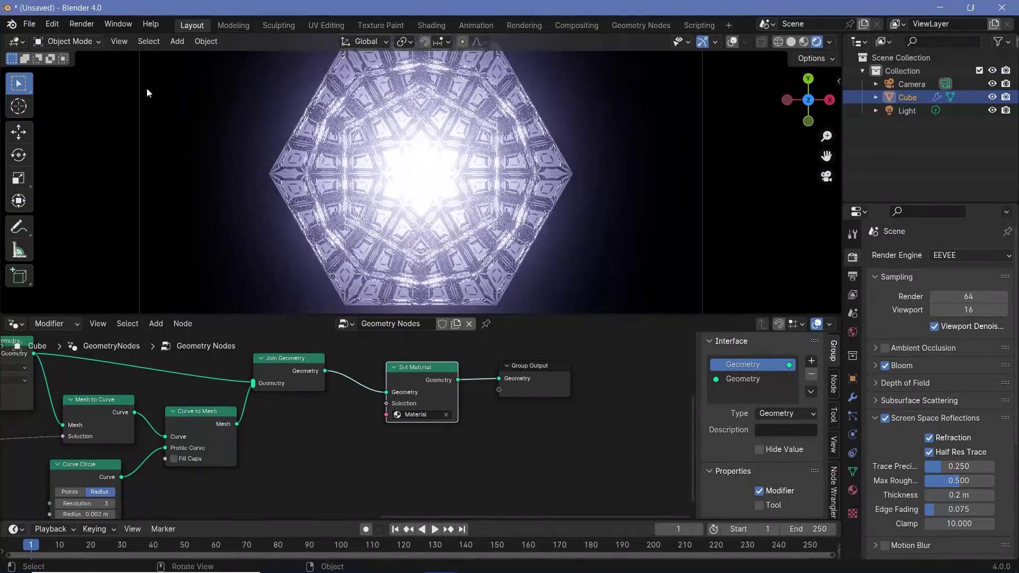
Step: Render the final camera image with Render > Render Image
{"action": "left_click", "coordinate": [83, 24]}
{"action": "left_click", "coordinate": [98, 43]}
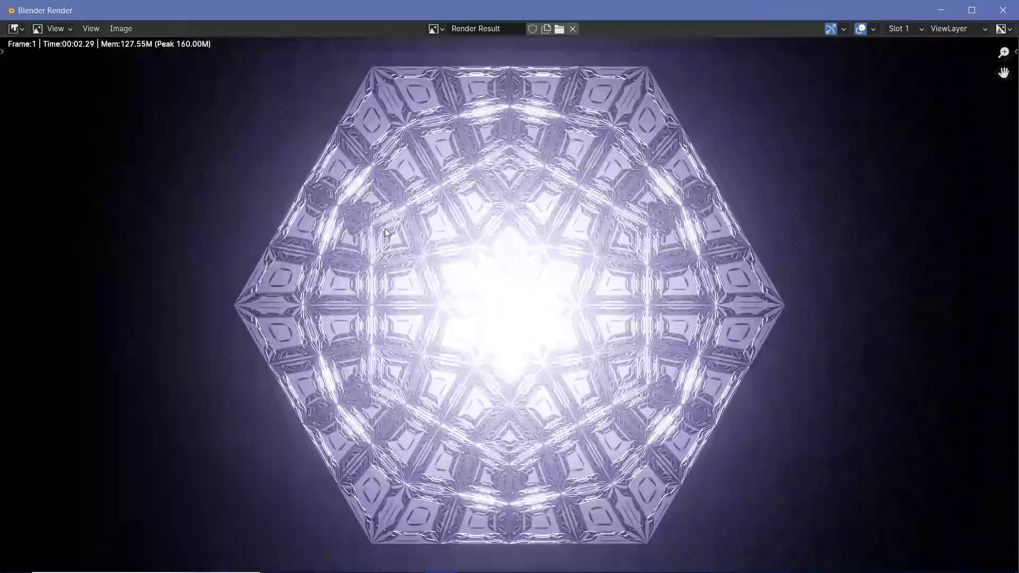